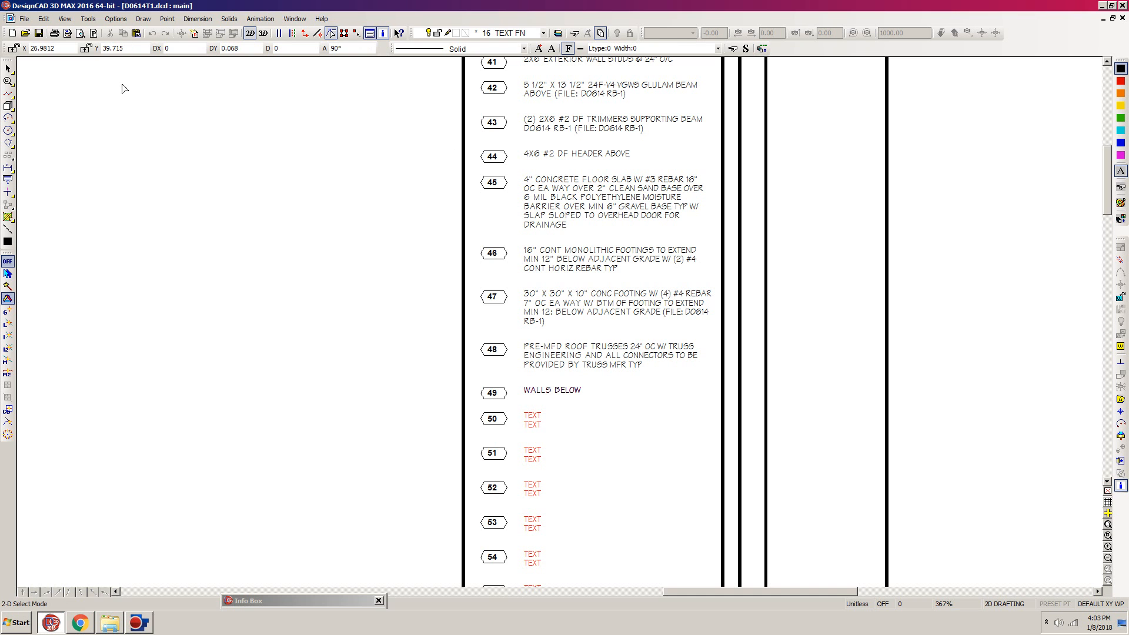
- Save the drawing under the new name D0614W1.dcd in the D0614 folder
left_click(24, 18)
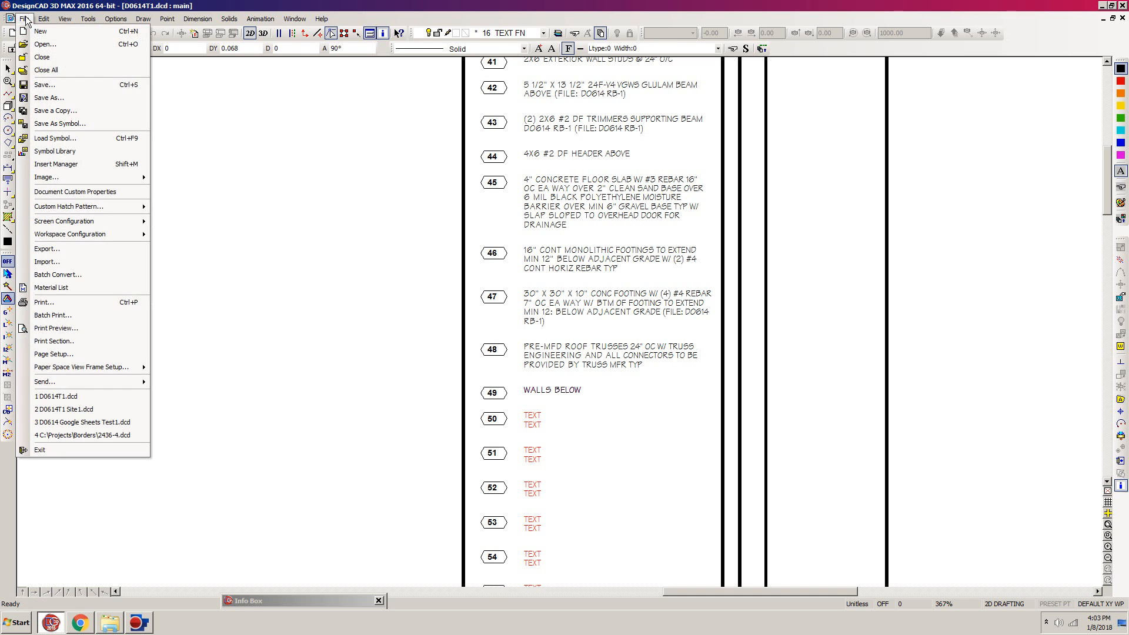
left_click(47, 97)
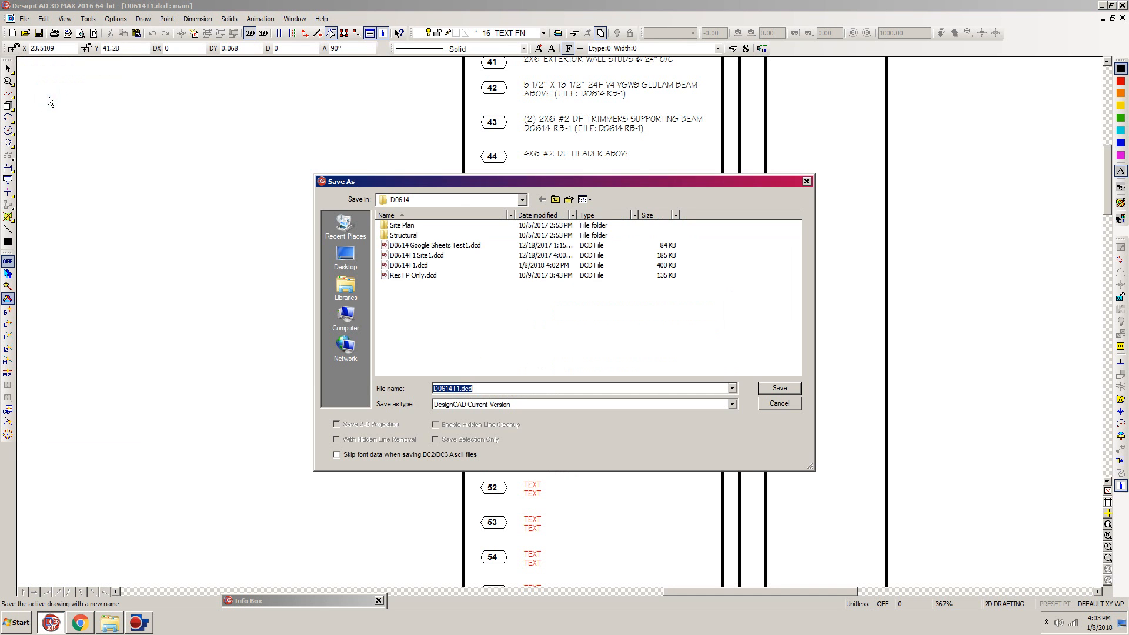
left_click(457, 389)
left_click_drag(457, 388, 452, 389)
type("W")
left_click(782, 389)
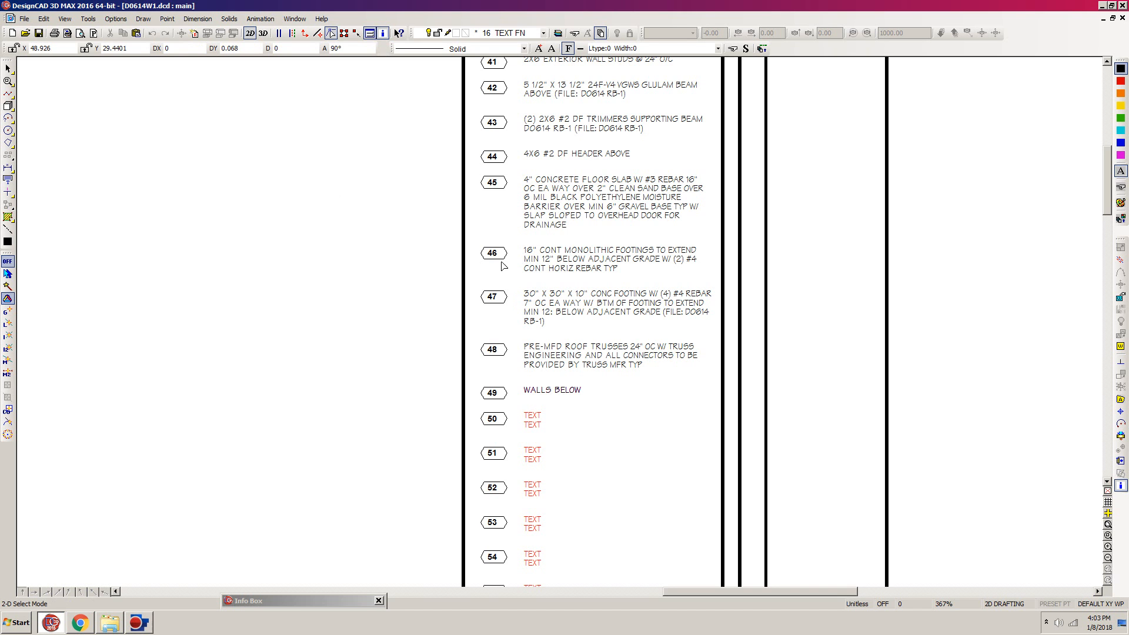
- Save the sheet as another drawing file named D0614W1 A2
key("f")
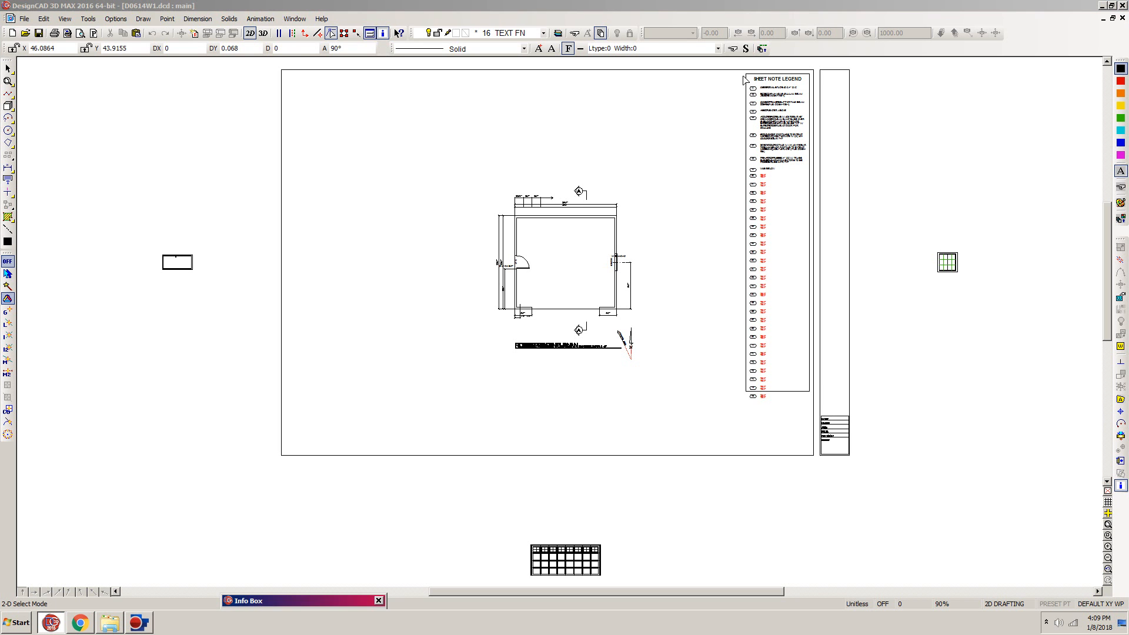
left_click(700, 7)
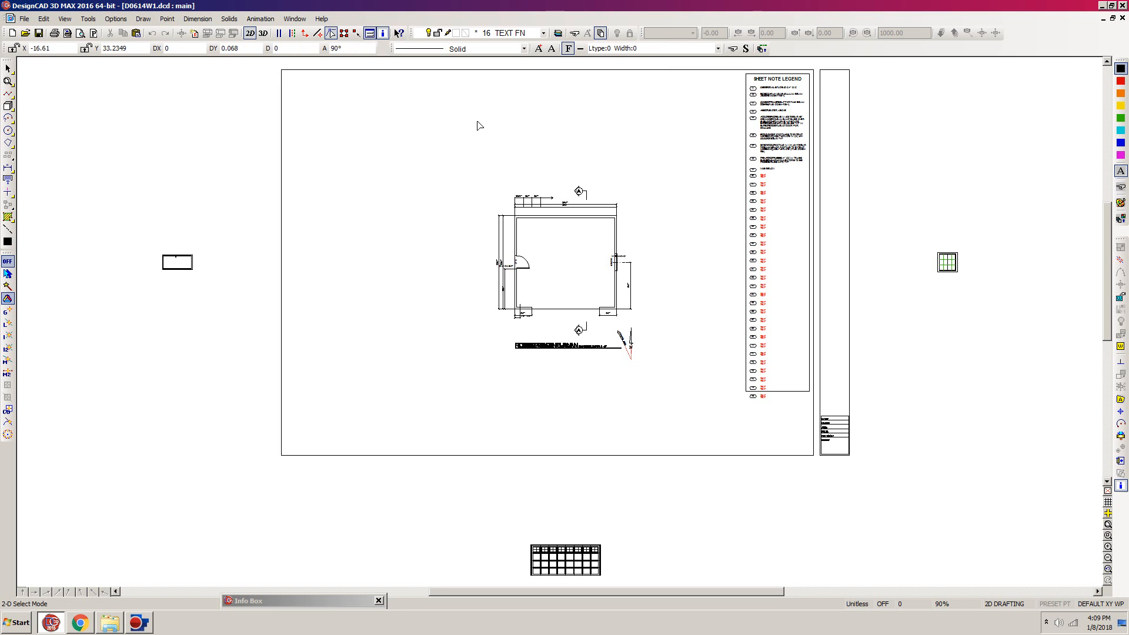
left_click(26, 18)
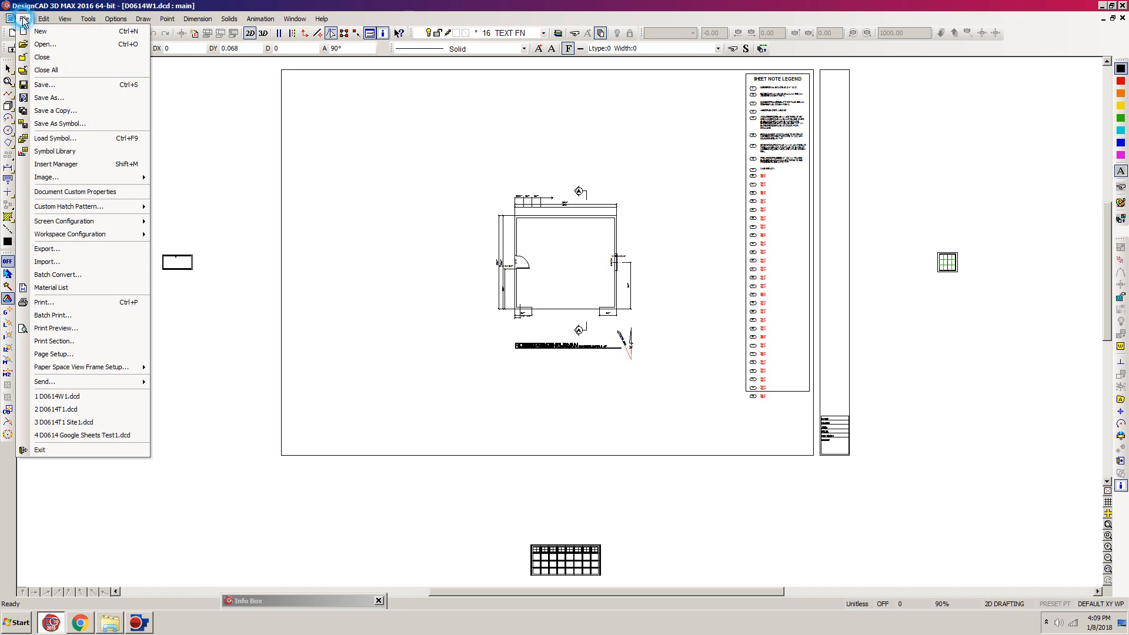
left_click(50, 98)
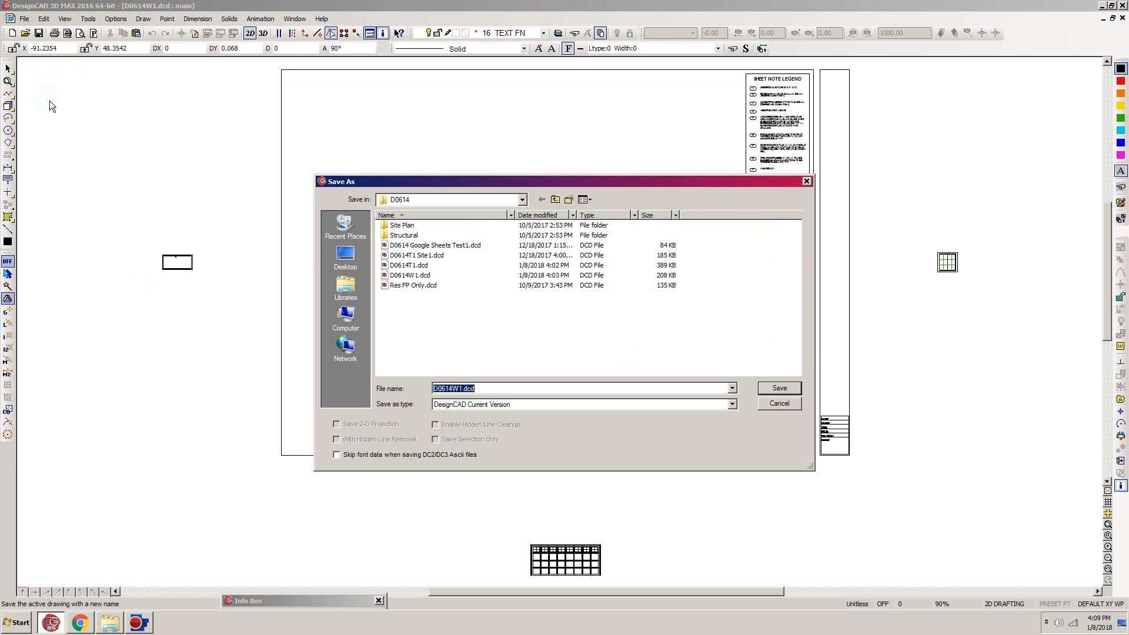
left_click(462, 388)
type("A2")
left_click(780, 389)
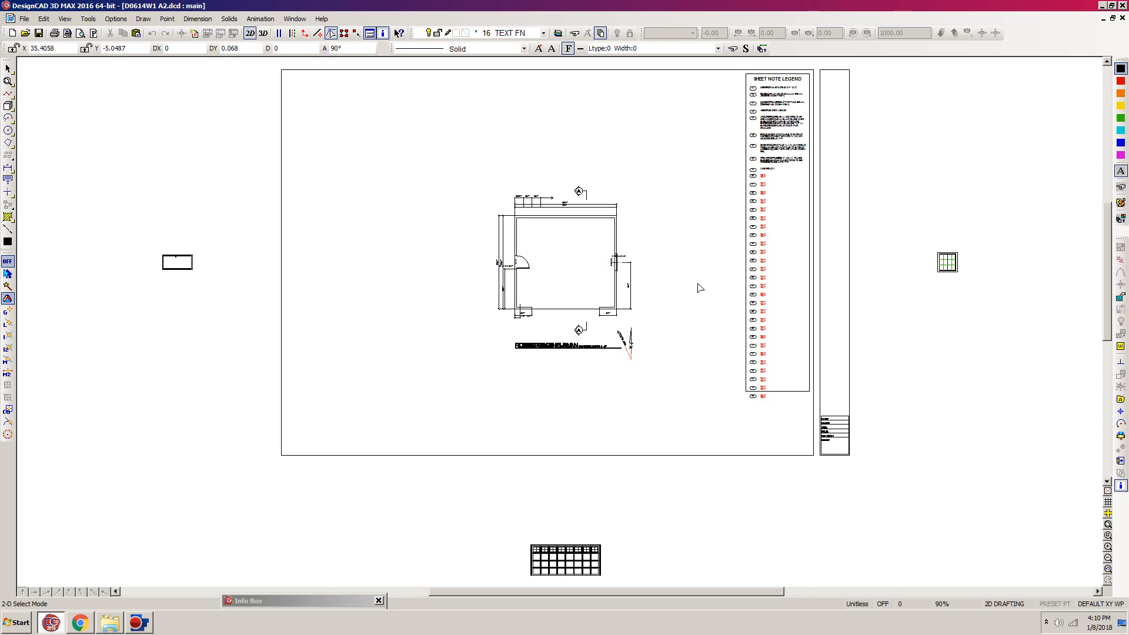
- Examine the 2'-0" spacing dimensions above the upper wall of the floor plan
key("w")
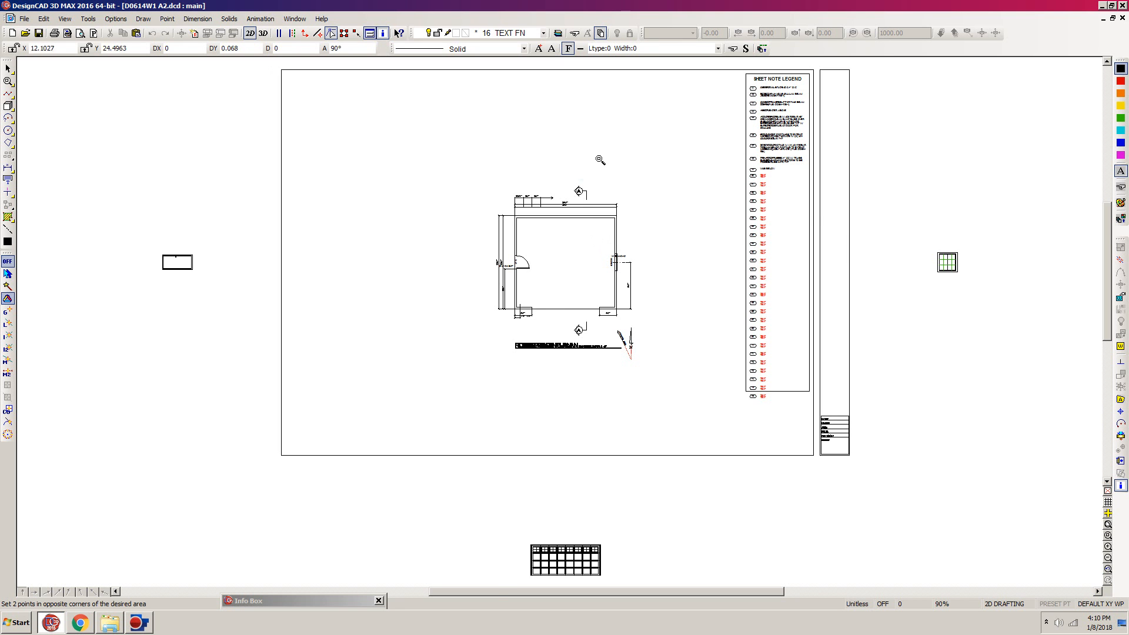
left_click(596, 158)
left_click(456, 259)
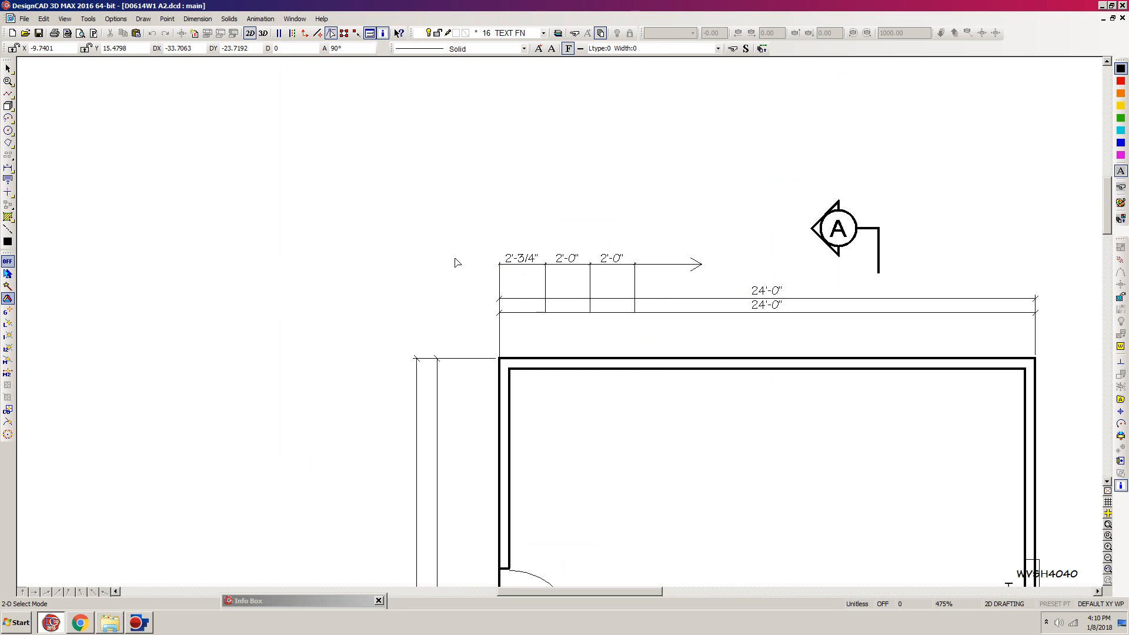
left_click(610, 280)
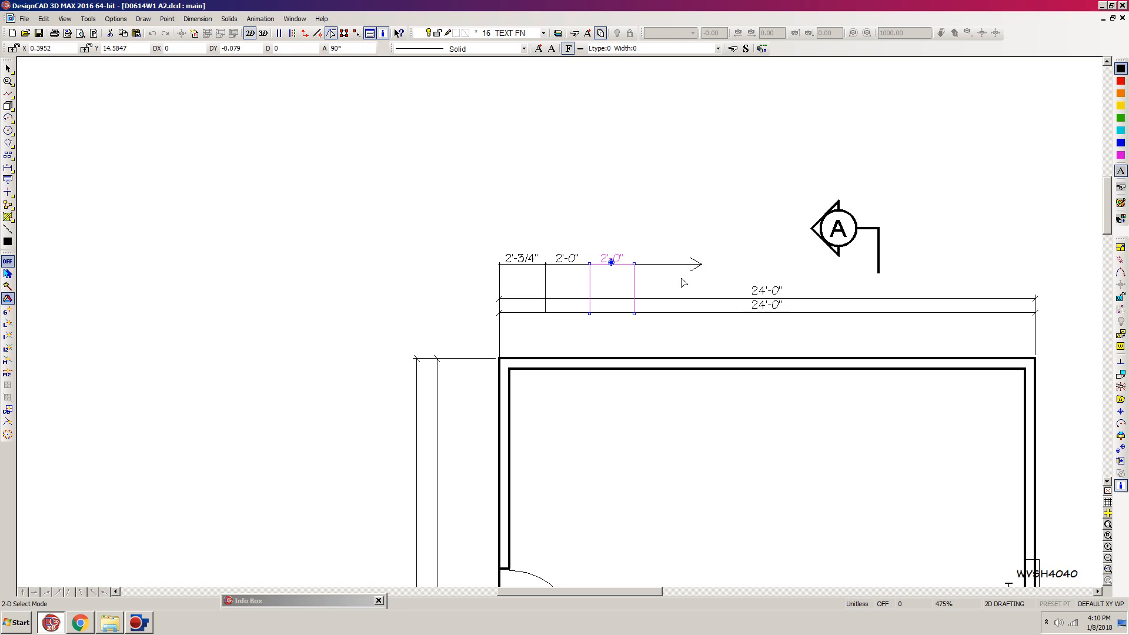
key("shift+w")
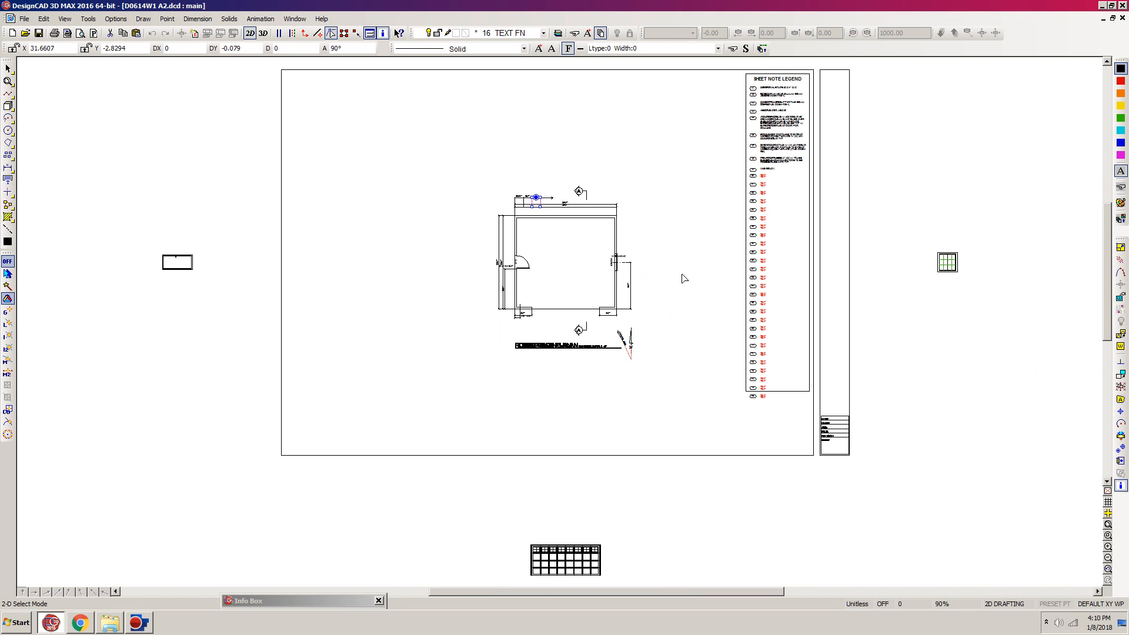
left_click(684, 278)
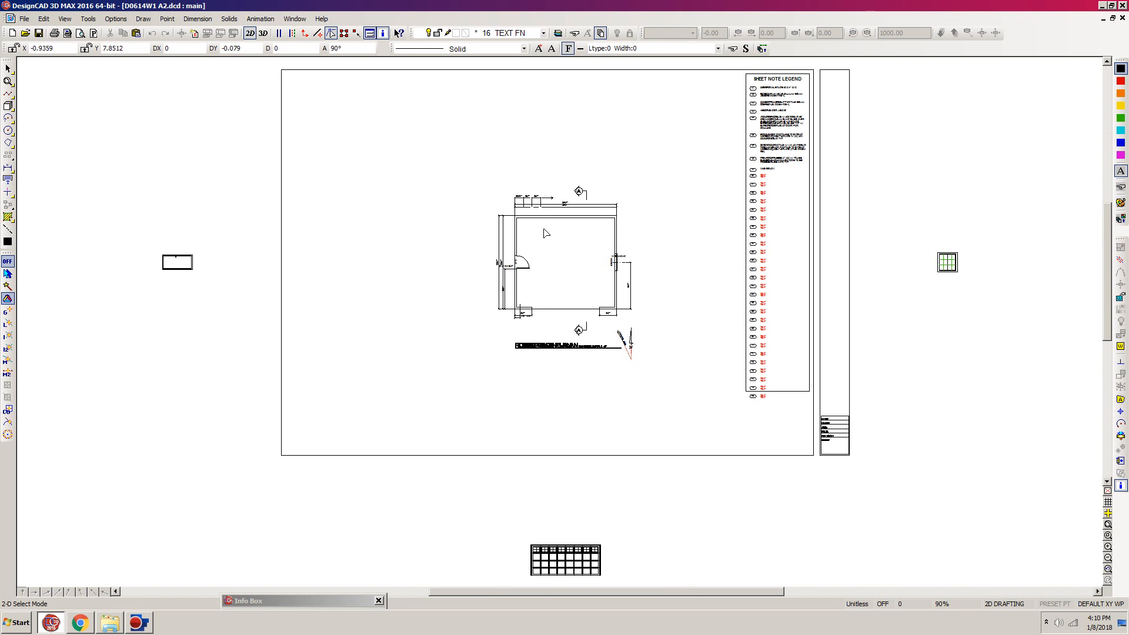
- Make layer 30 ROOF PLN the current layer and hide all the other layers
key("l")
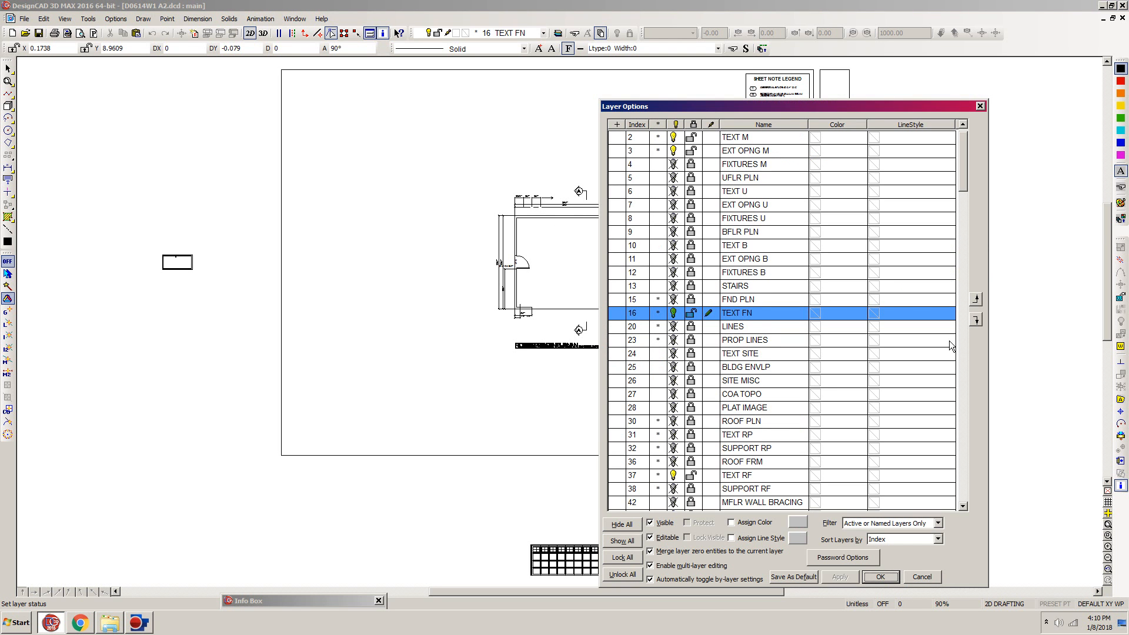
left_click_drag(961, 181, 969, 202)
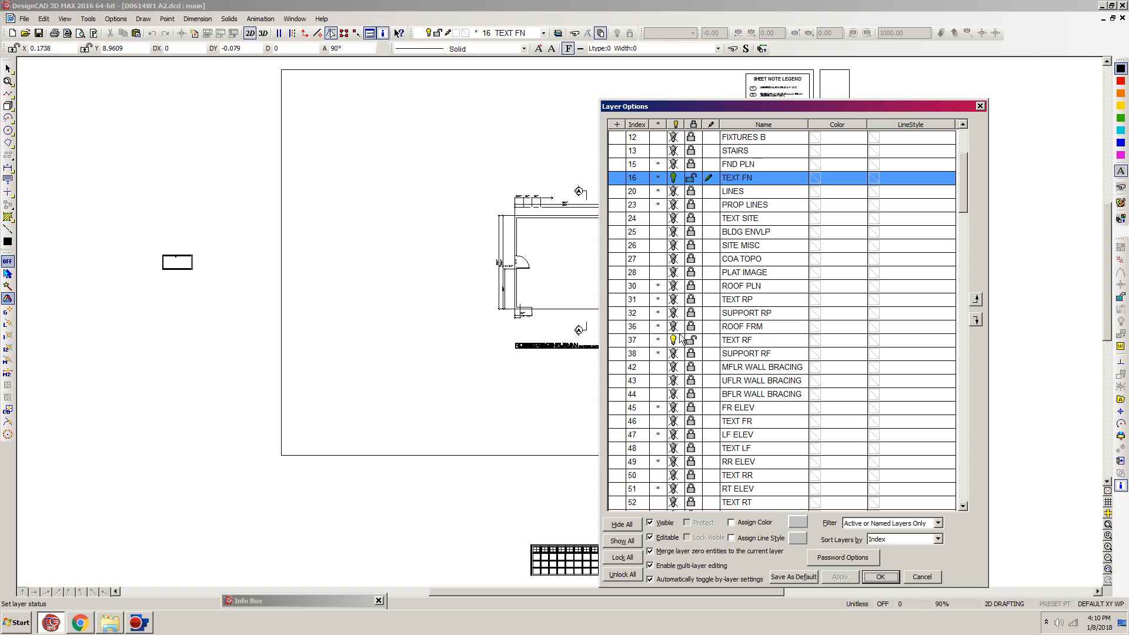
left_click(709, 288)
left_click(709, 289)
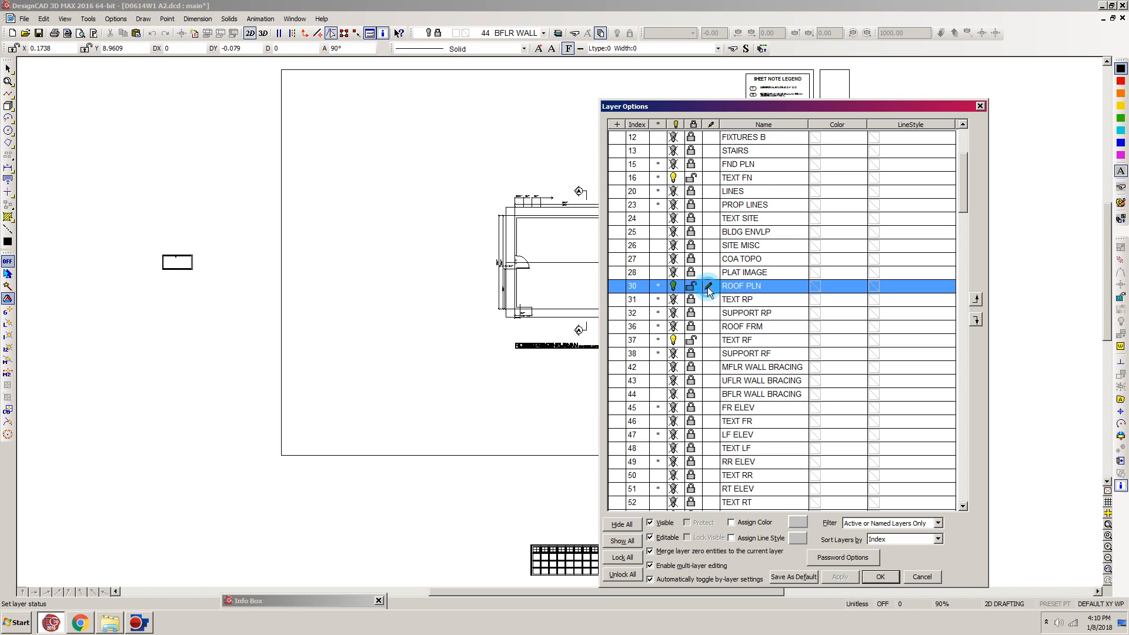
left_click(624, 525)
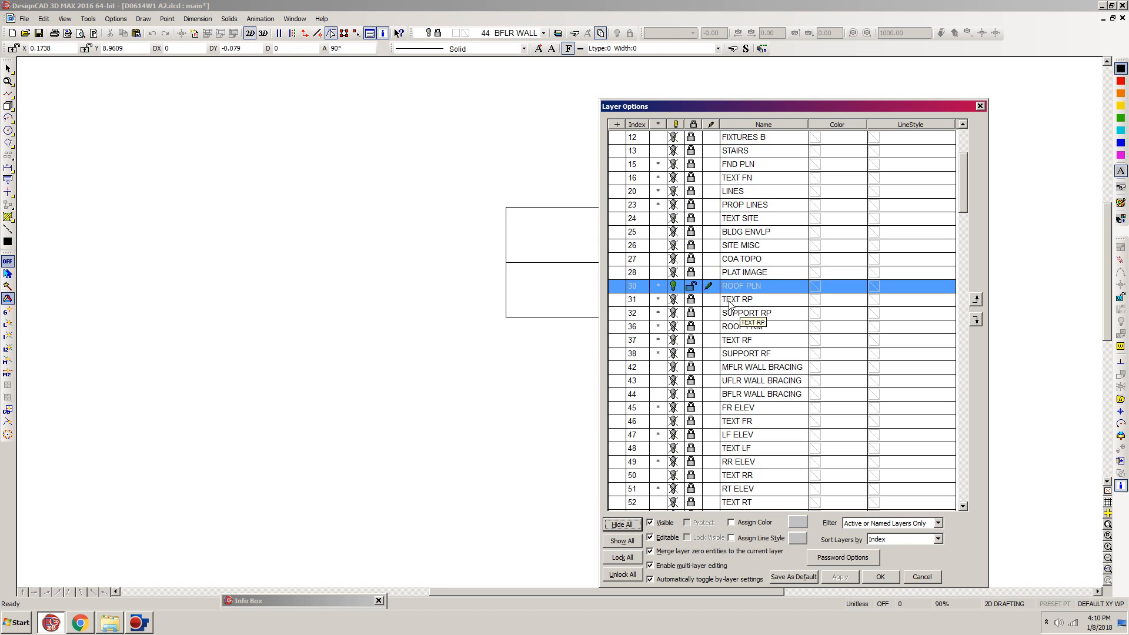
- Make layers 31 TEXT RP and 32 SUPPORT RP visible and editable, and apply the layer settings
left_click(692, 300)
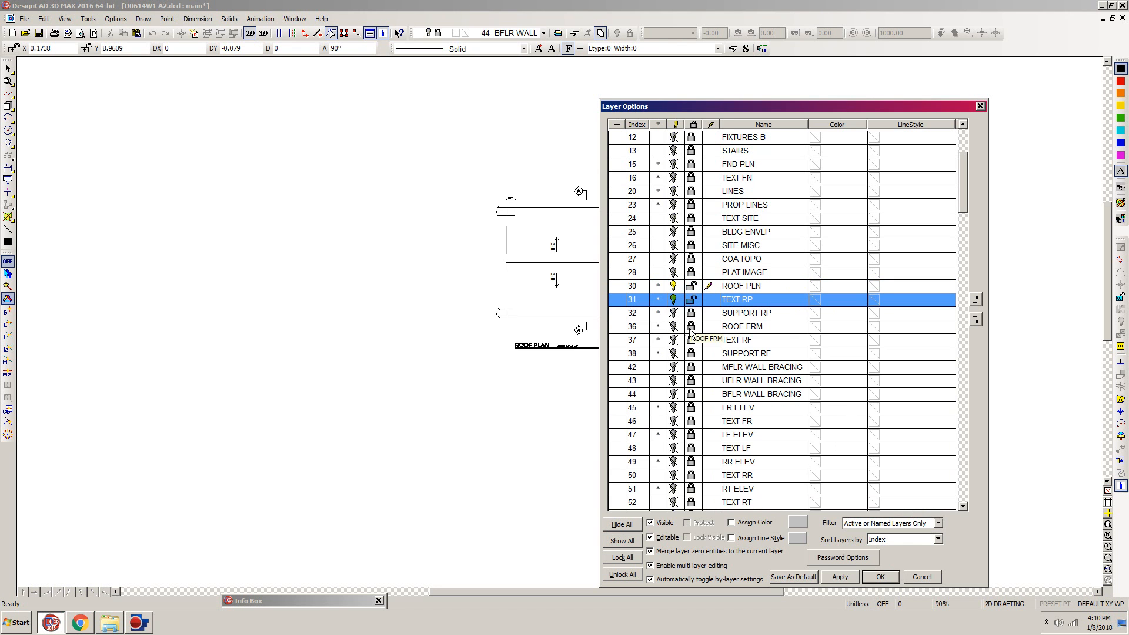
left_click(692, 314)
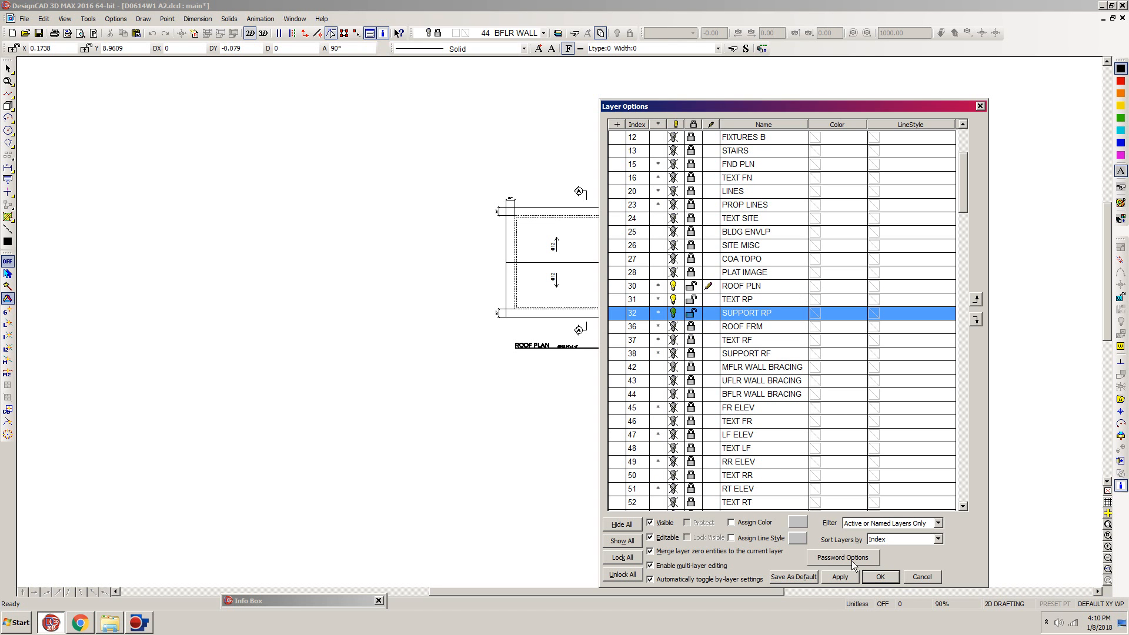
left_click(883, 578)
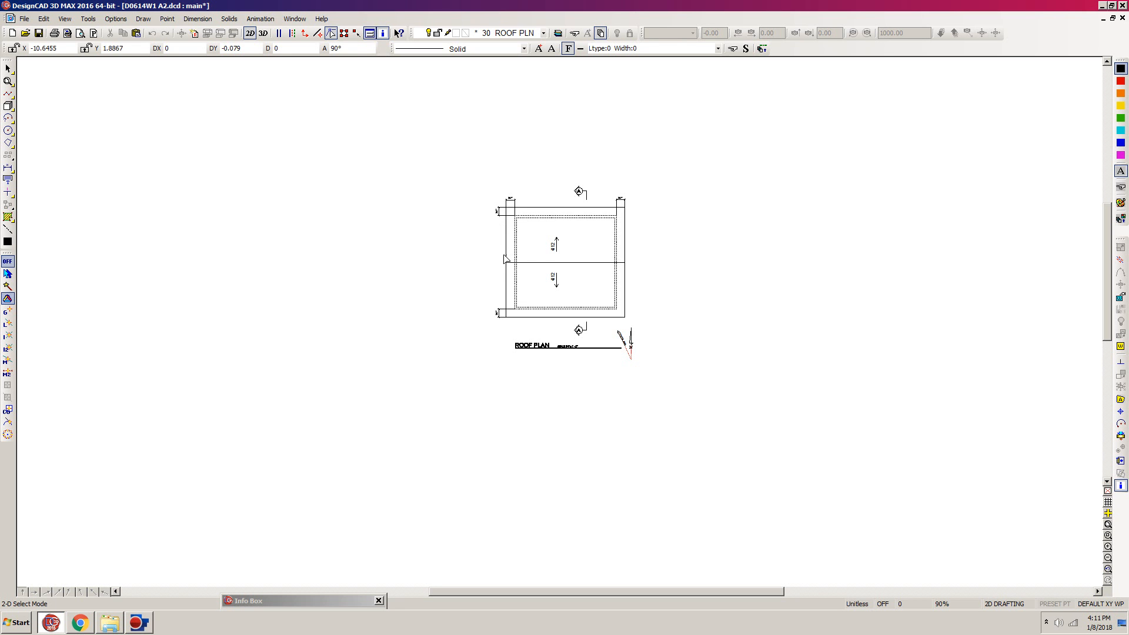
- Set the text size of the horizontal overhang dimension at the roof plan's upper-left corner to 0.7
key("z")
left_click(706, 125)
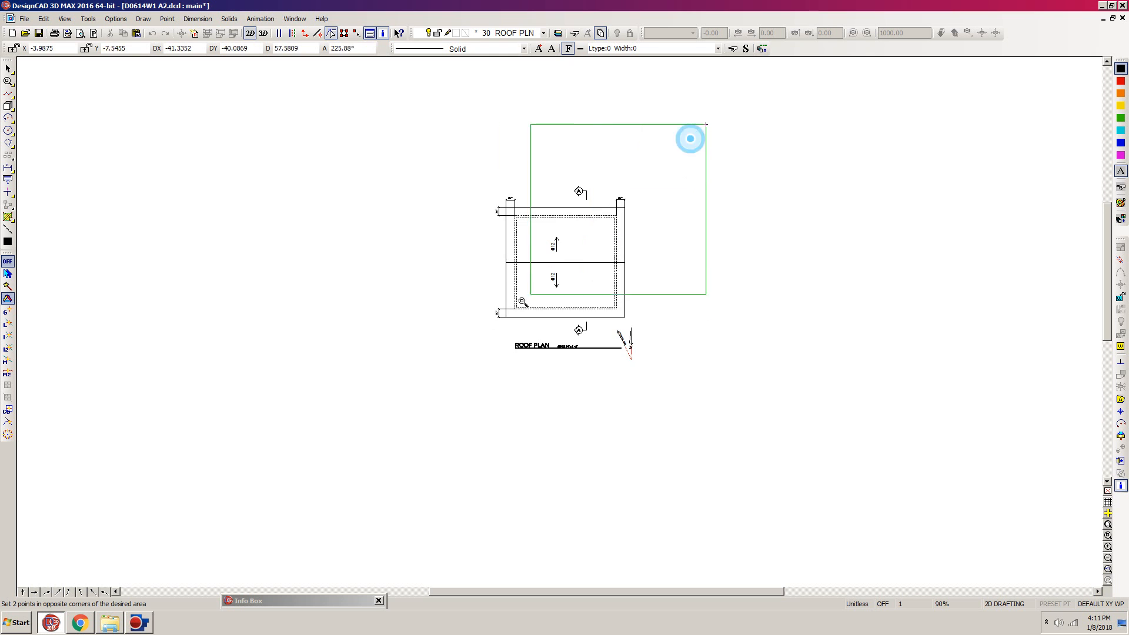
left_click(469, 375)
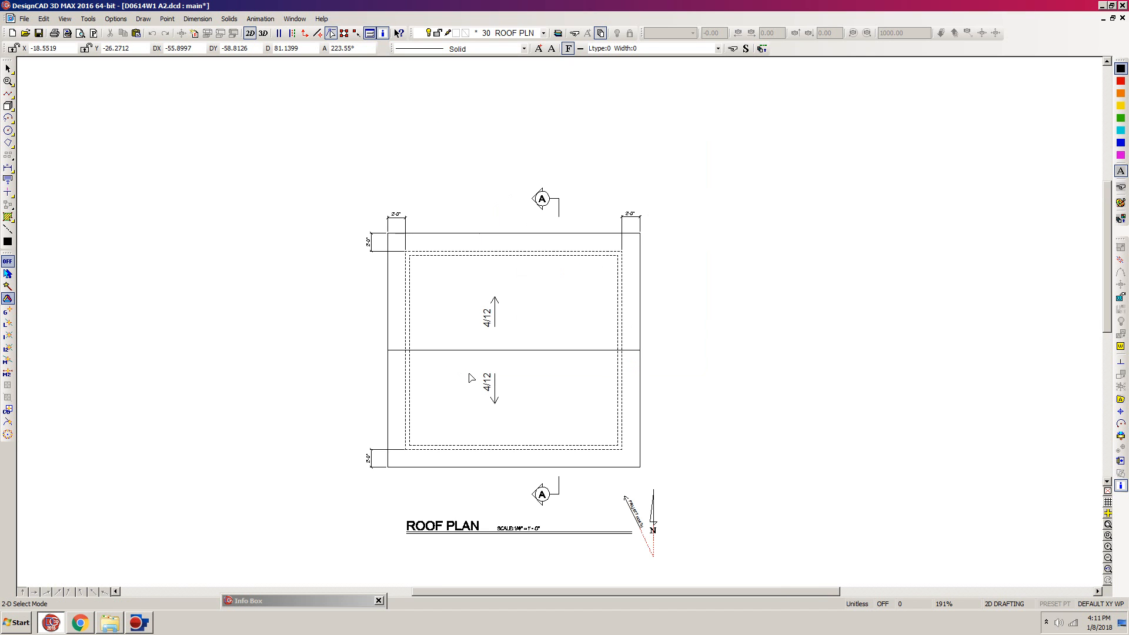
left_click(398, 222)
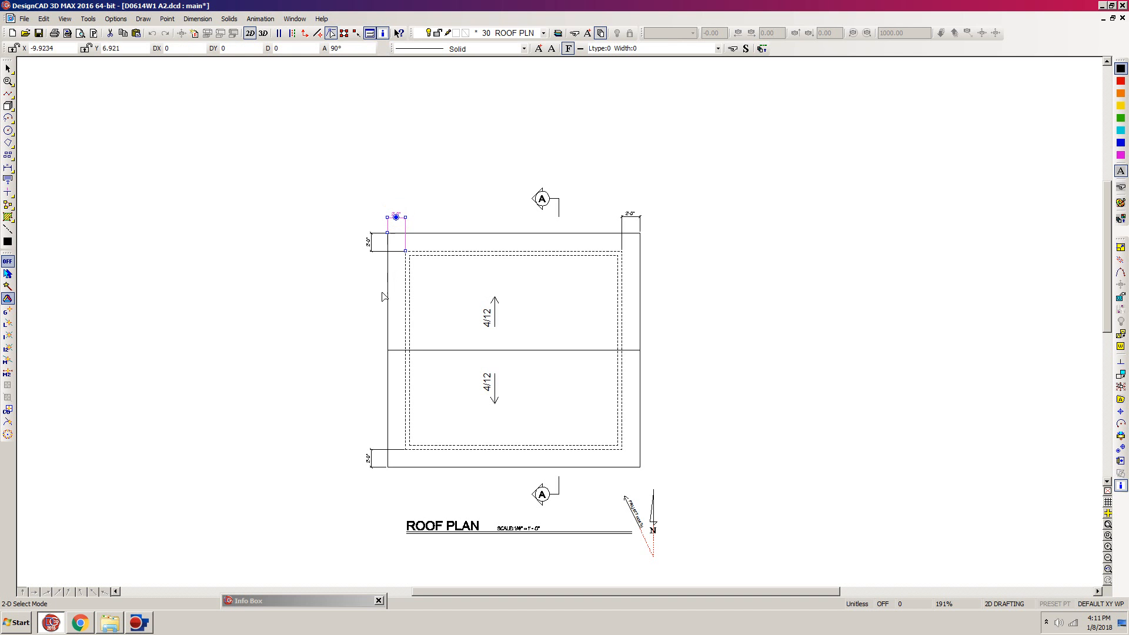
left_click_drag(287, 602, 193, 191)
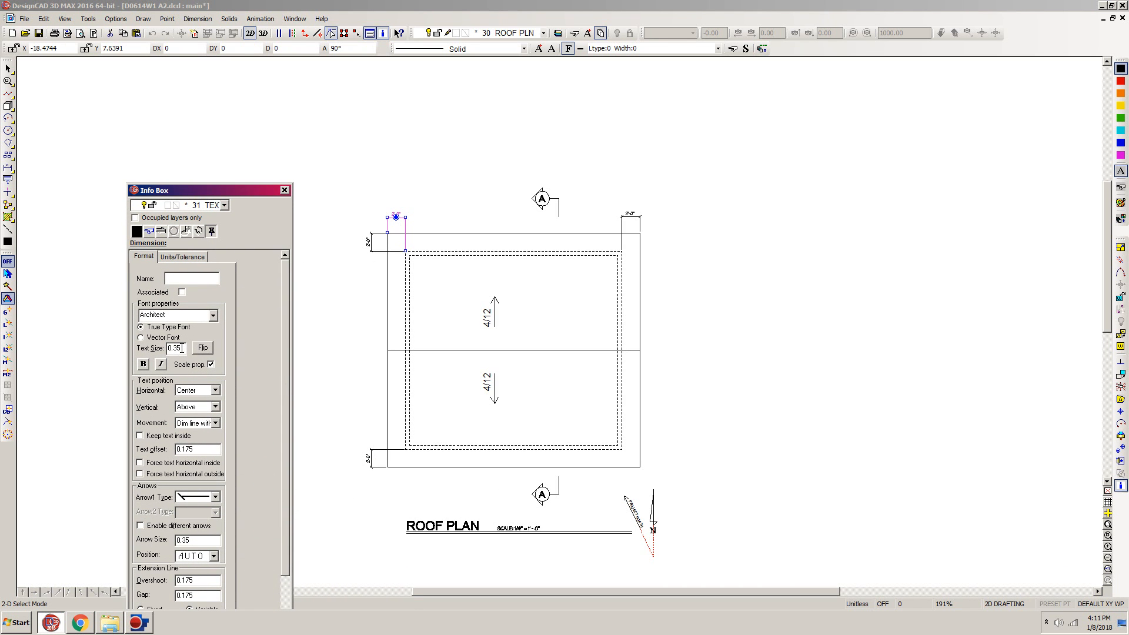
left_click_drag(183, 350, 178, 354)
type("7")
key("Tab")
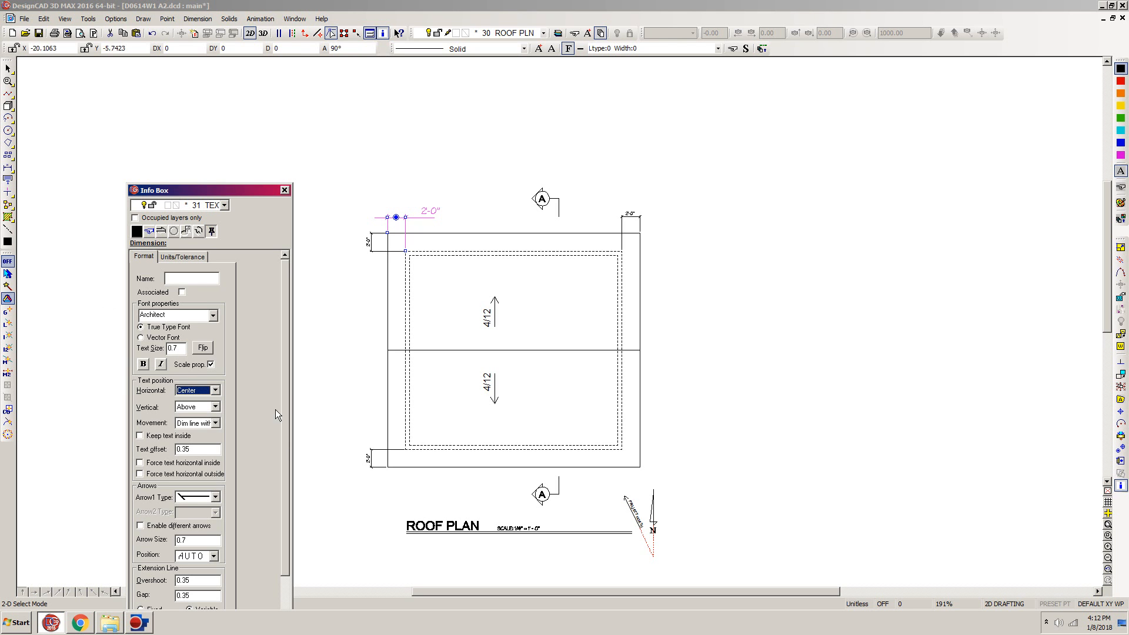
- Match the other three 2'-0" overhang dimensions to the enlarged upper-left dimension using Same As
left_click(370, 252)
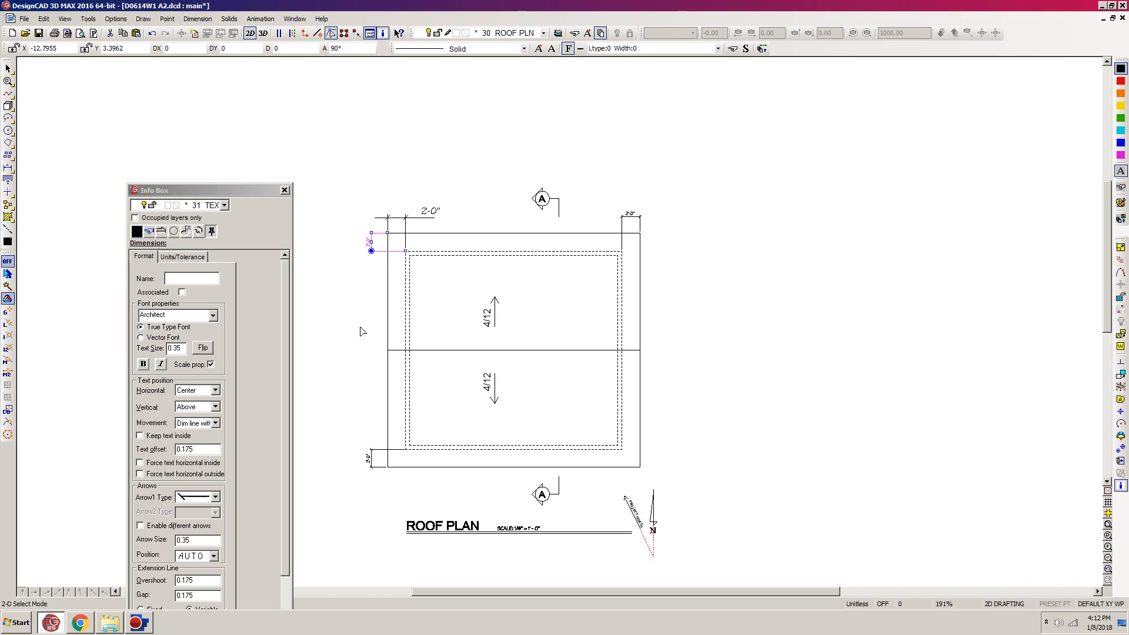
left_click(372, 468, "shift")
left_click(639, 215, "shift")
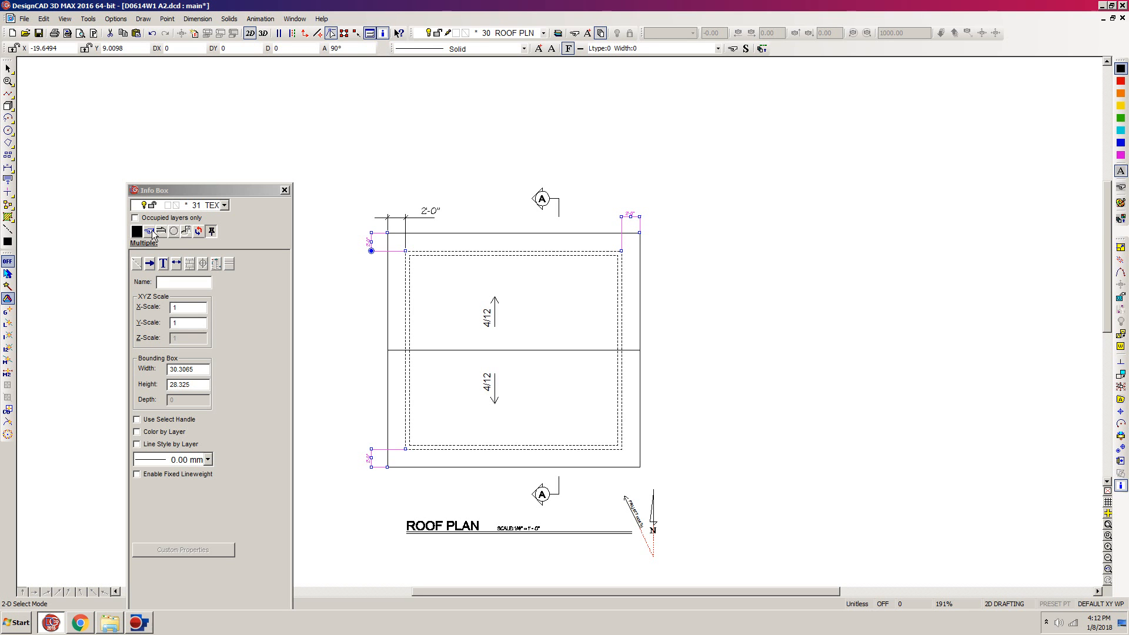
left_click(149, 232)
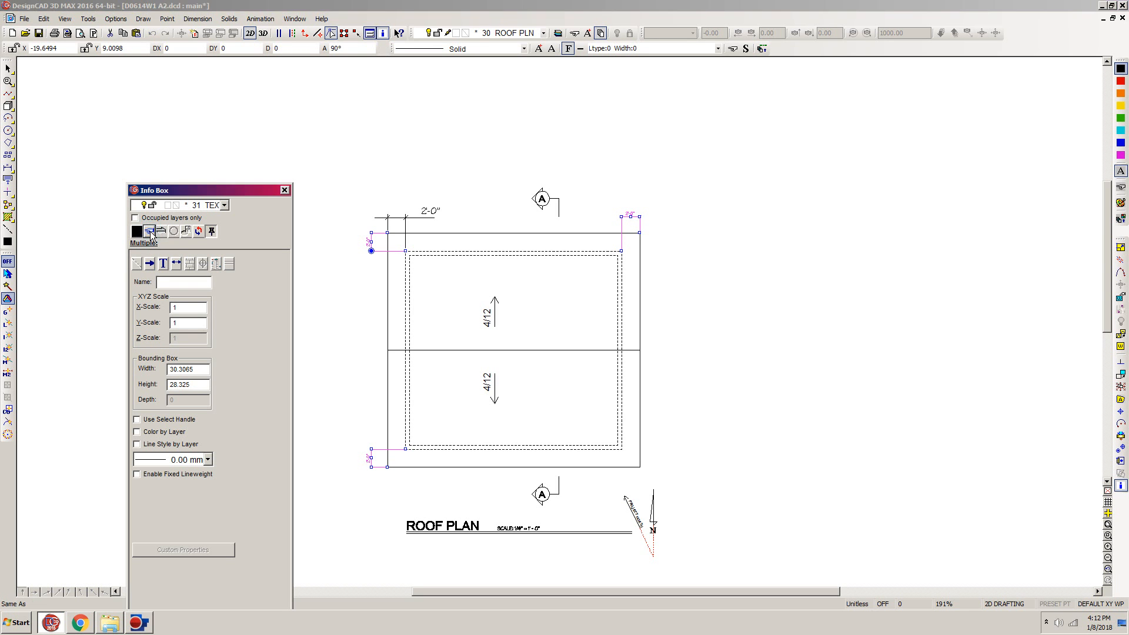
left_click(410, 218)
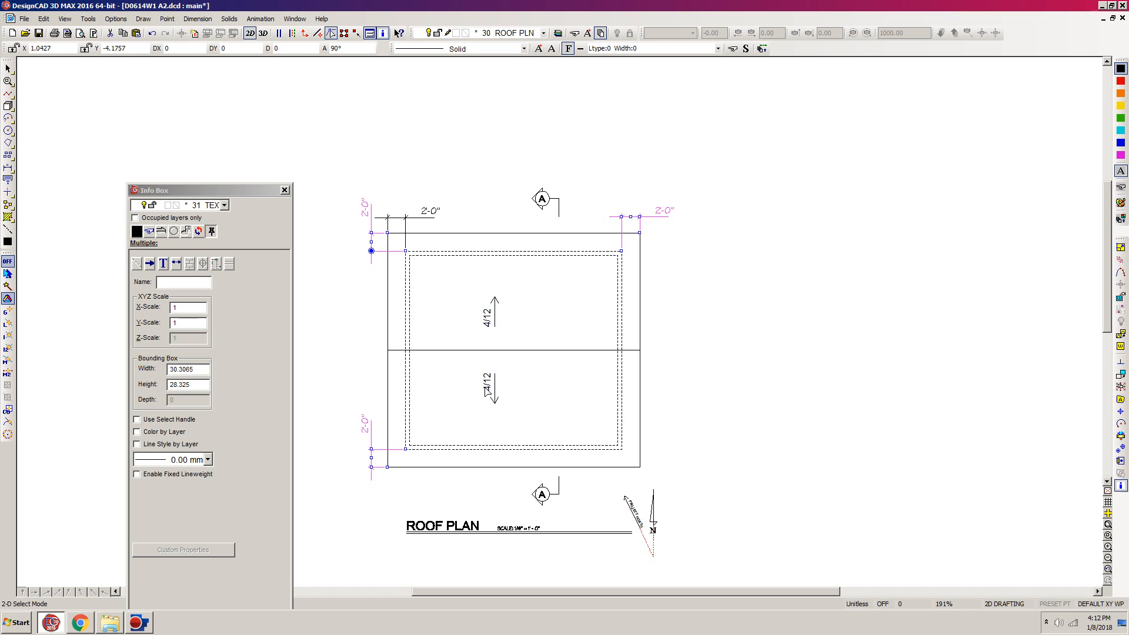
key("Escape")
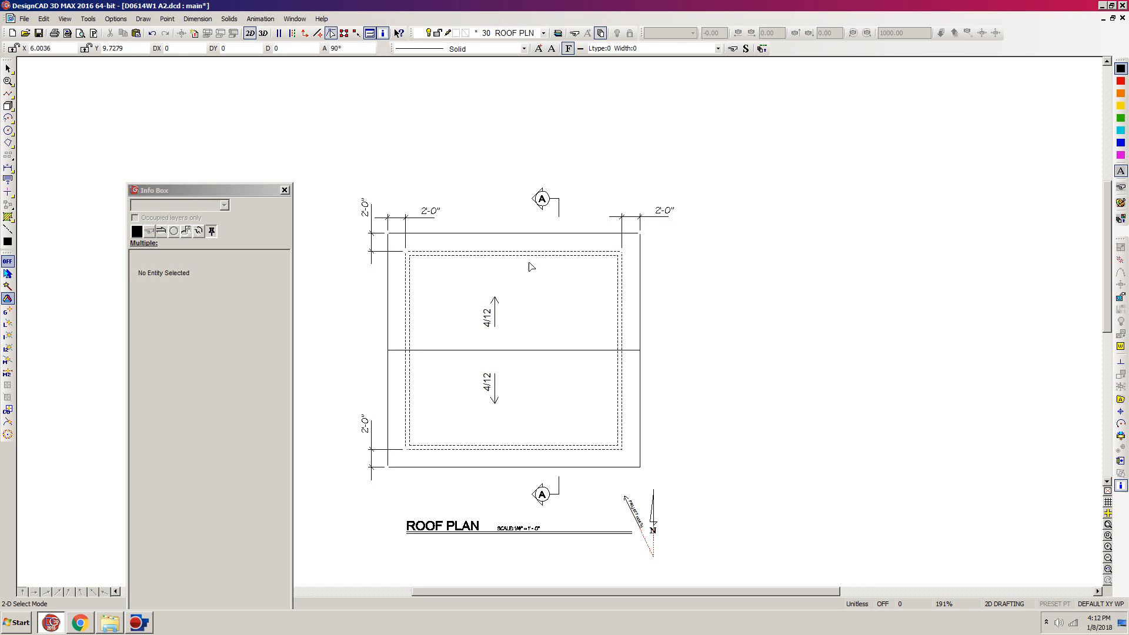
- Scale both 4/12 slope labels and their arrows by a factor of 2 about a selection handle set on the ridge line
mouse_move(520, 273)
left_mouse_down()
mouse_move(497, 385)
mouse_move(469, 432)
left_mouse_up()
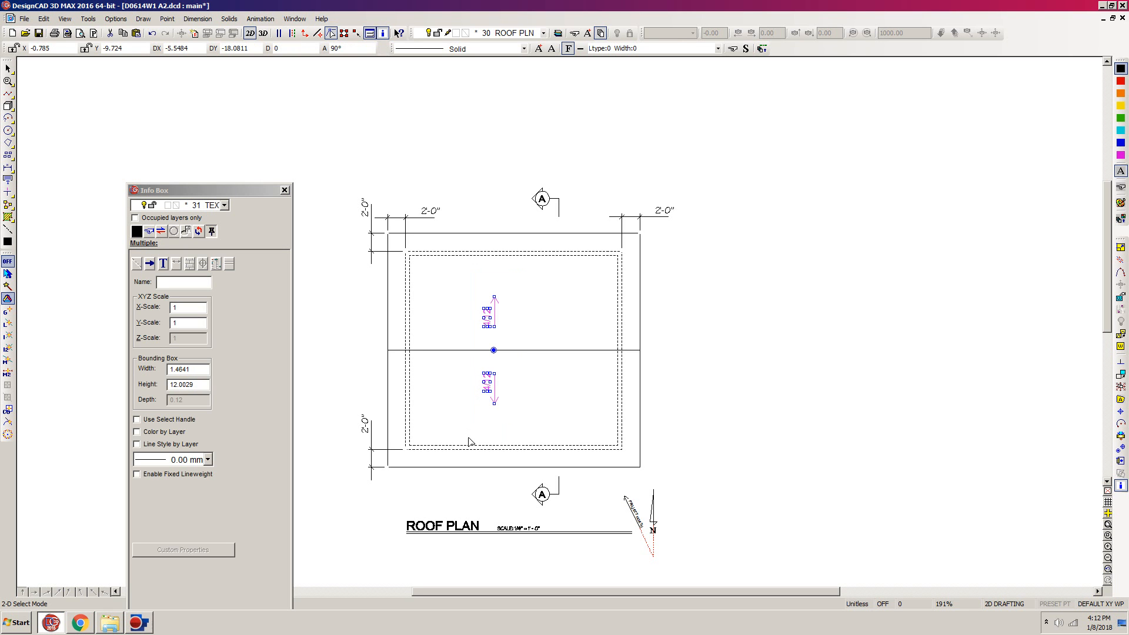
left_click(1121, 448)
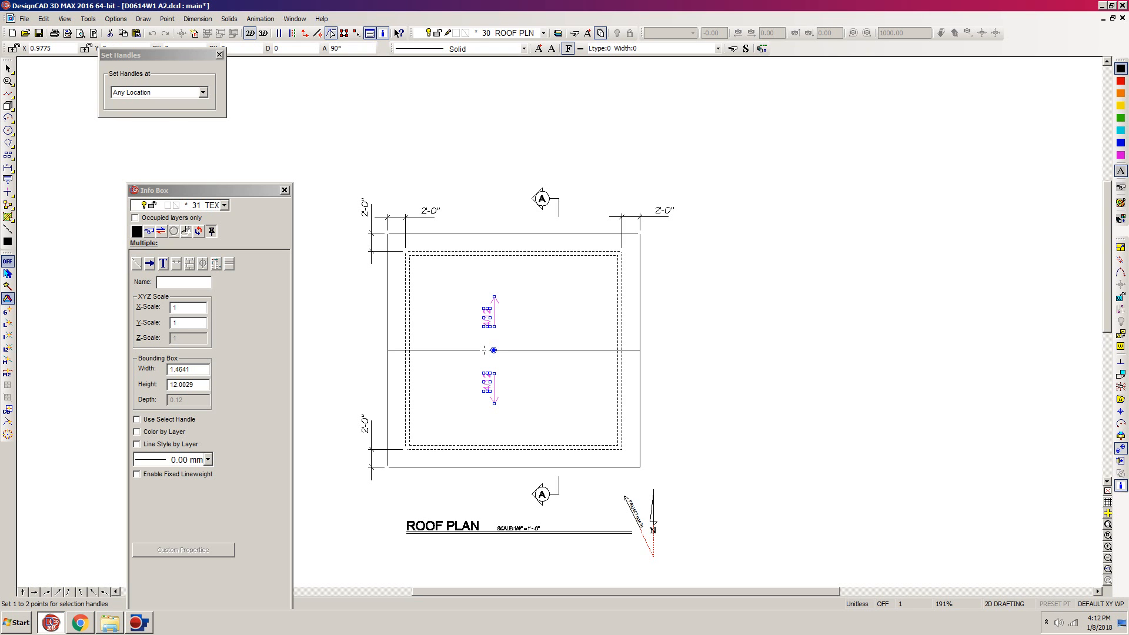
left_click(484, 350)
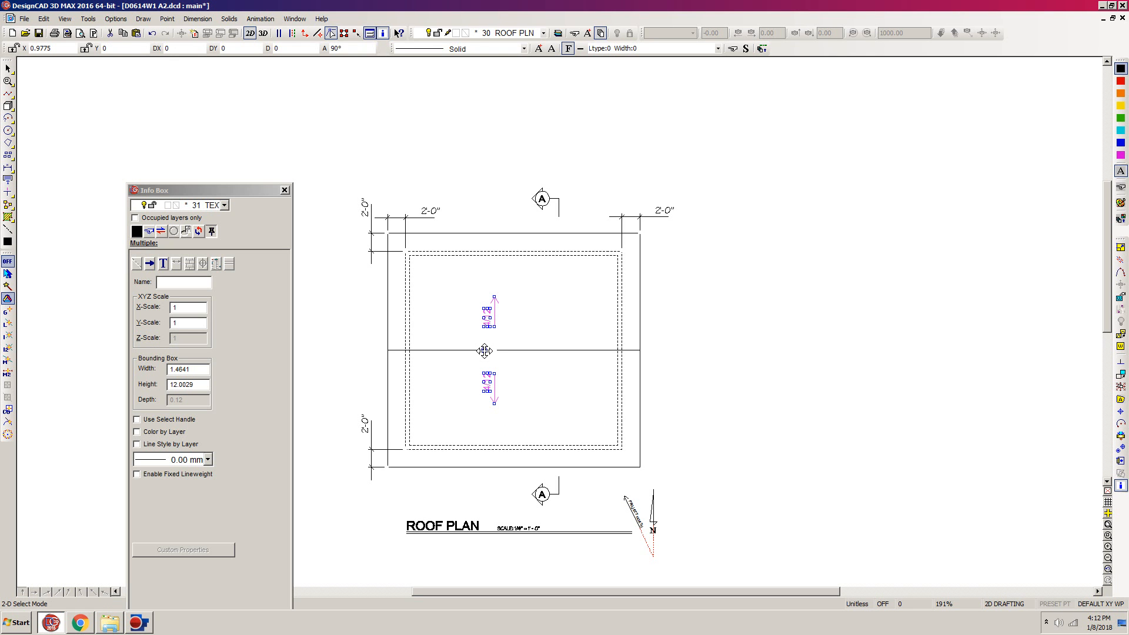
left_click(1121, 250)
left_click(164, 70)
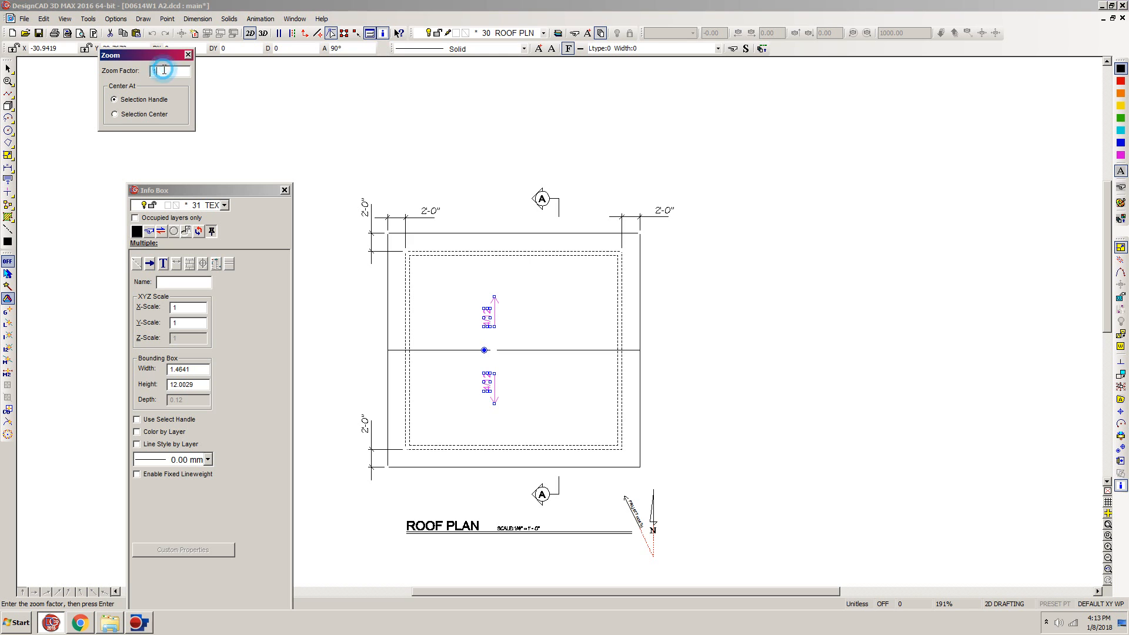
type("2")
key("Return")
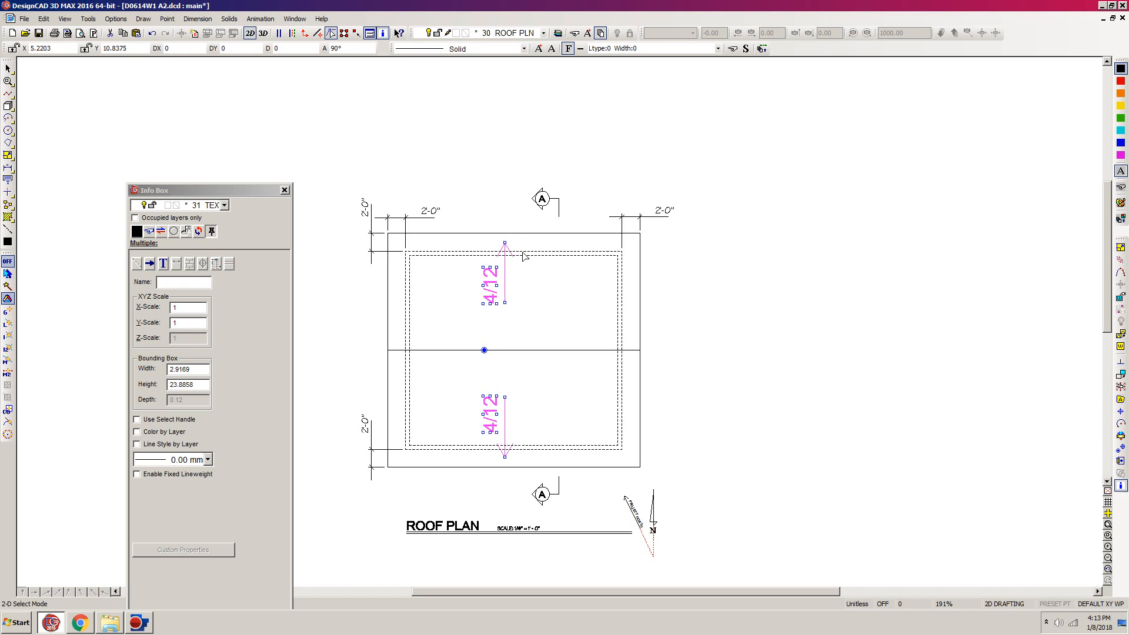
- Move the upper 4/12 slope label and its arrow straight down 3 units toward the ridge line
key("Escape")
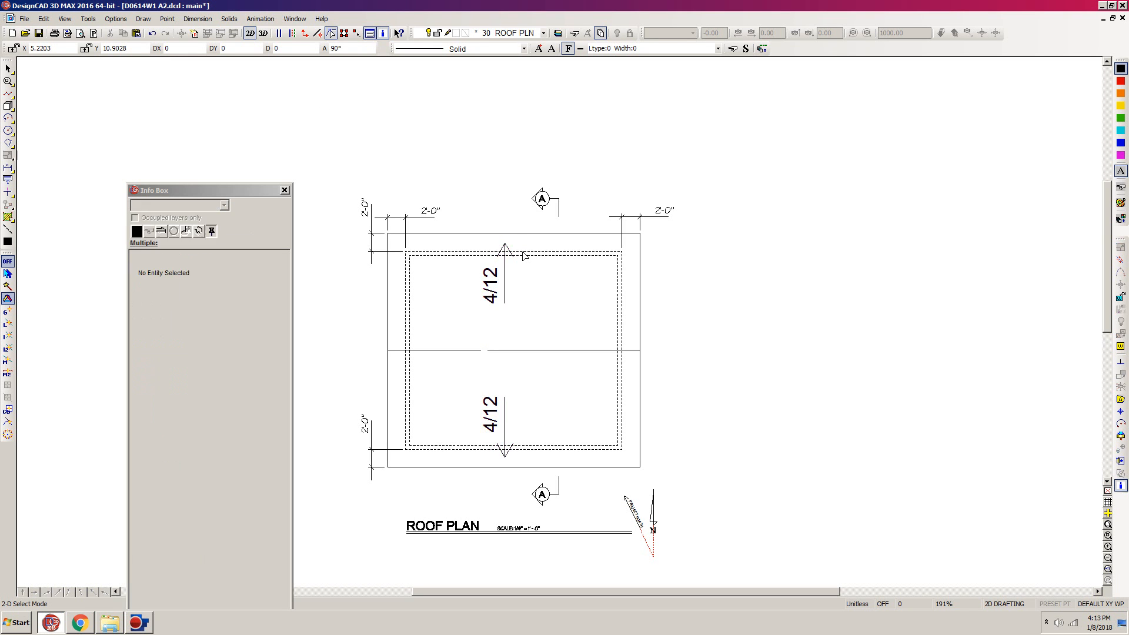
left_click_drag(475, 224, 600, 349)
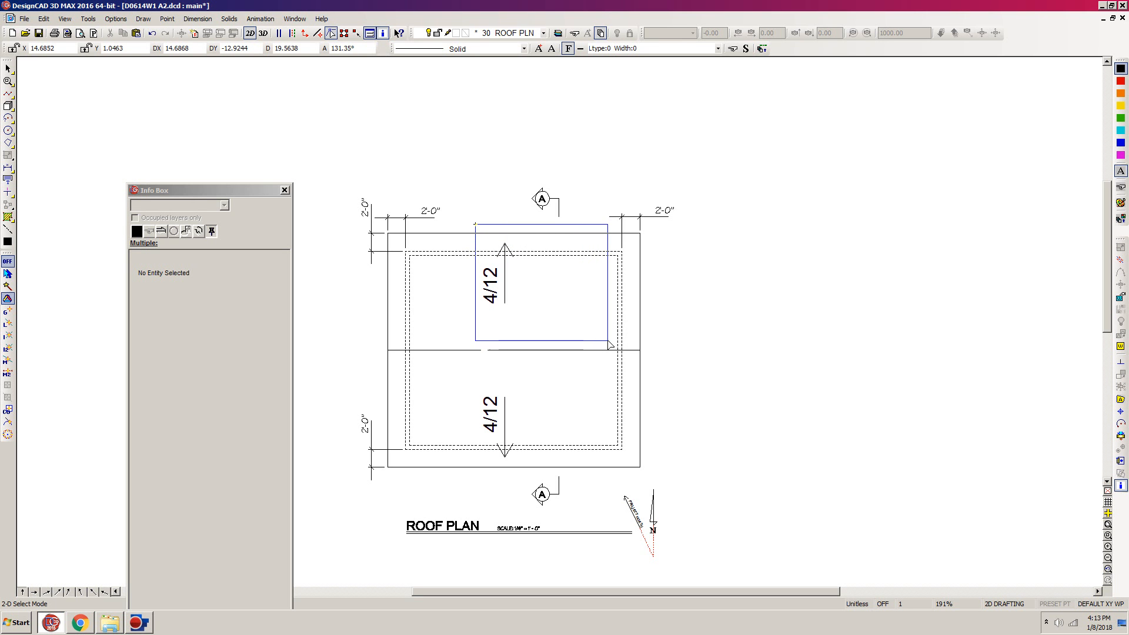
left_click(542, 283)
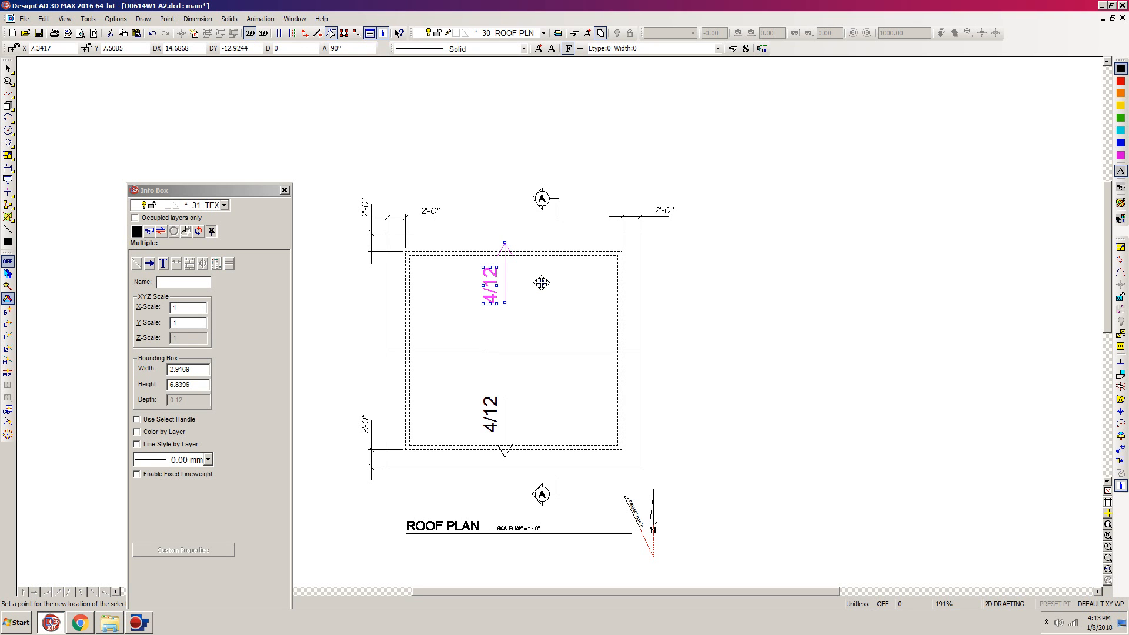
key("m")
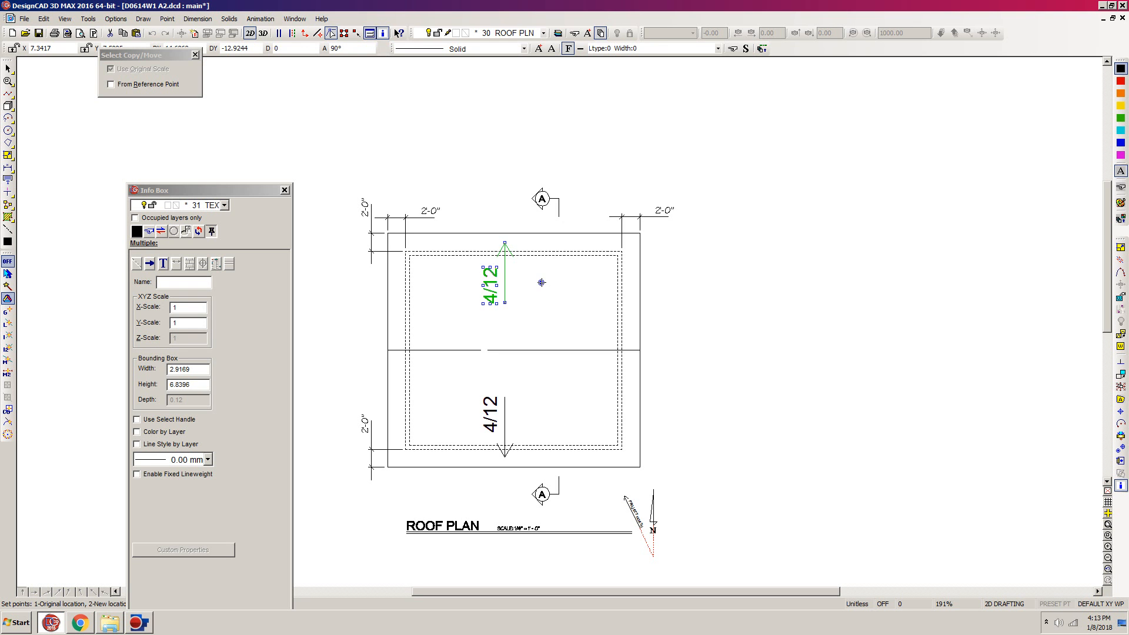
left_click(542, 283)
left_click(542, 310)
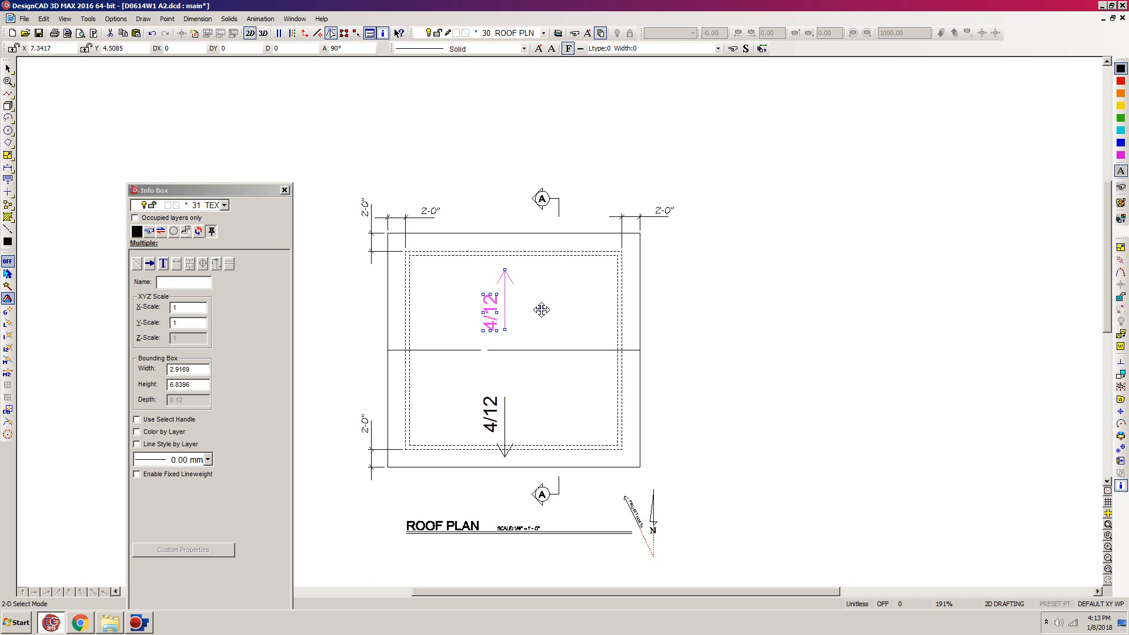
left_click(542, 310)
- Move the lower 4/12 slope label and its arrow straight up 3 units toward the ridge line
left_click_drag(458, 465, 659, 371)
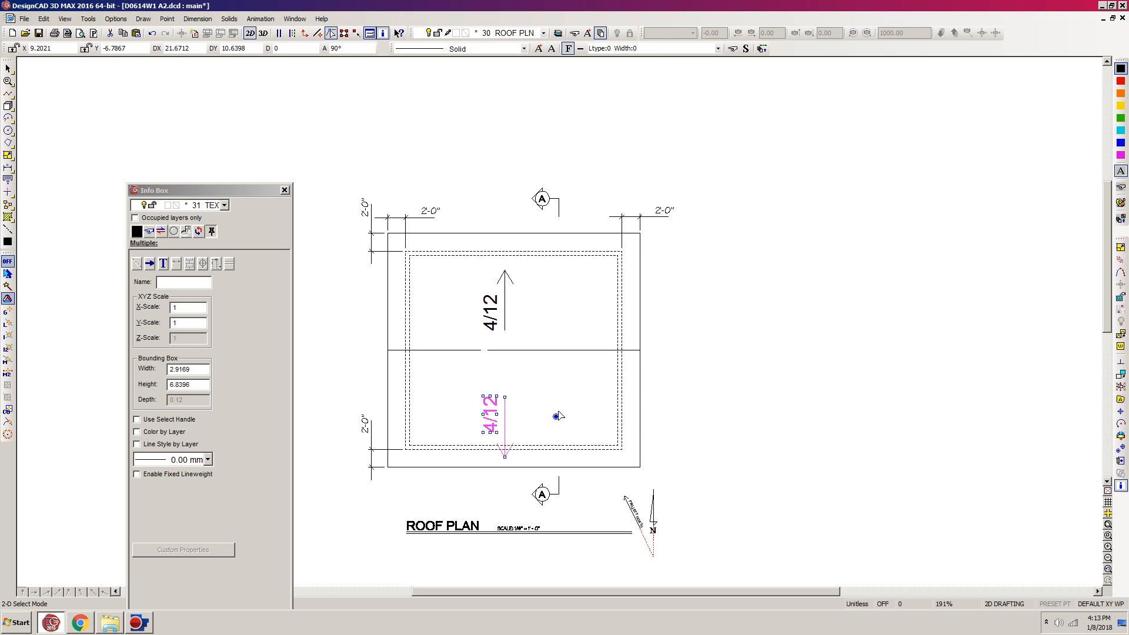
left_click(556, 417)
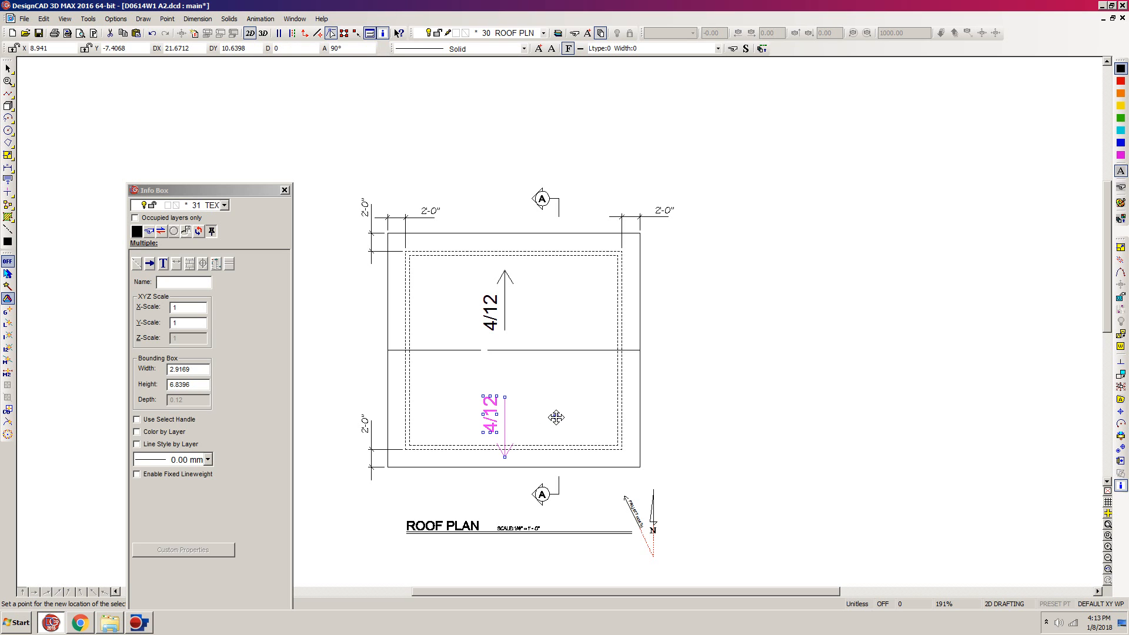
key("m")
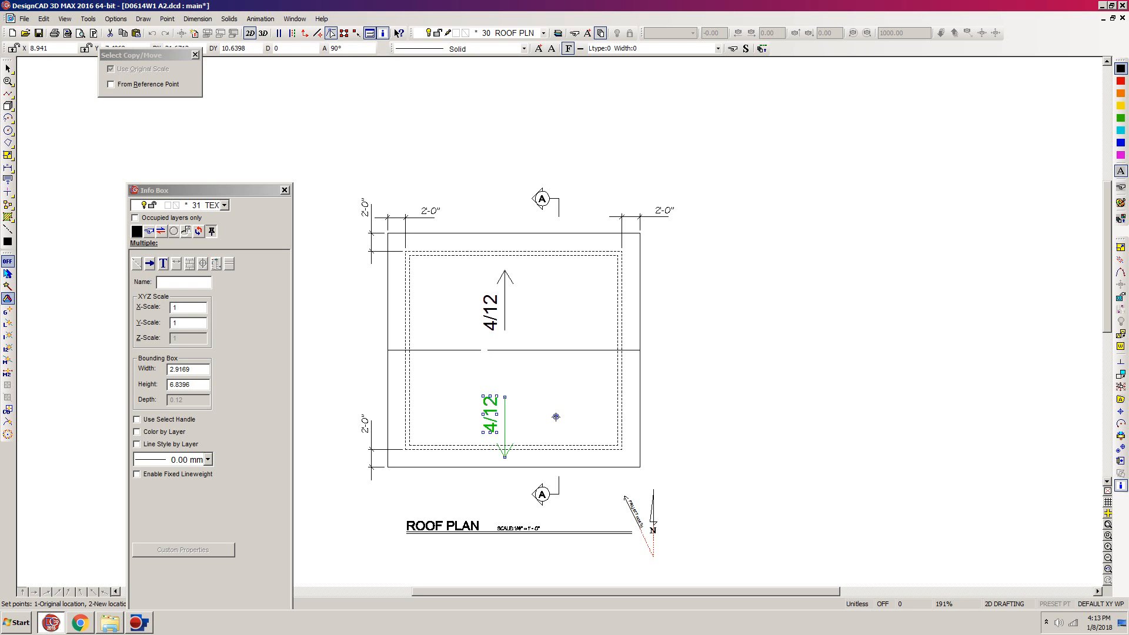
left_click(556, 417)
left_click(556, 390)
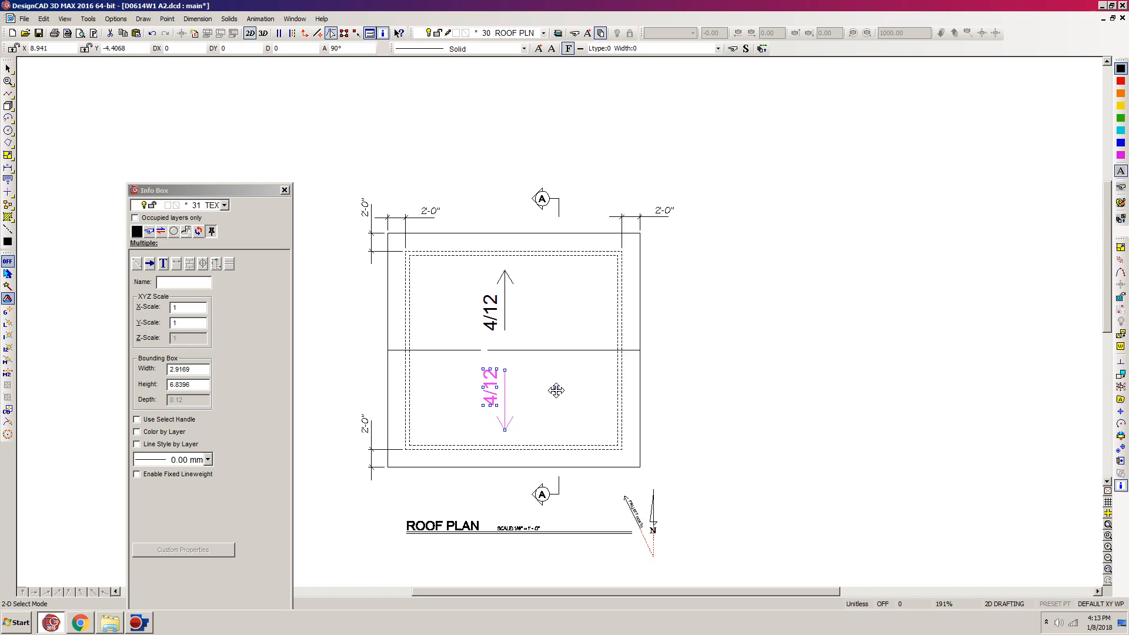
key("Escape")
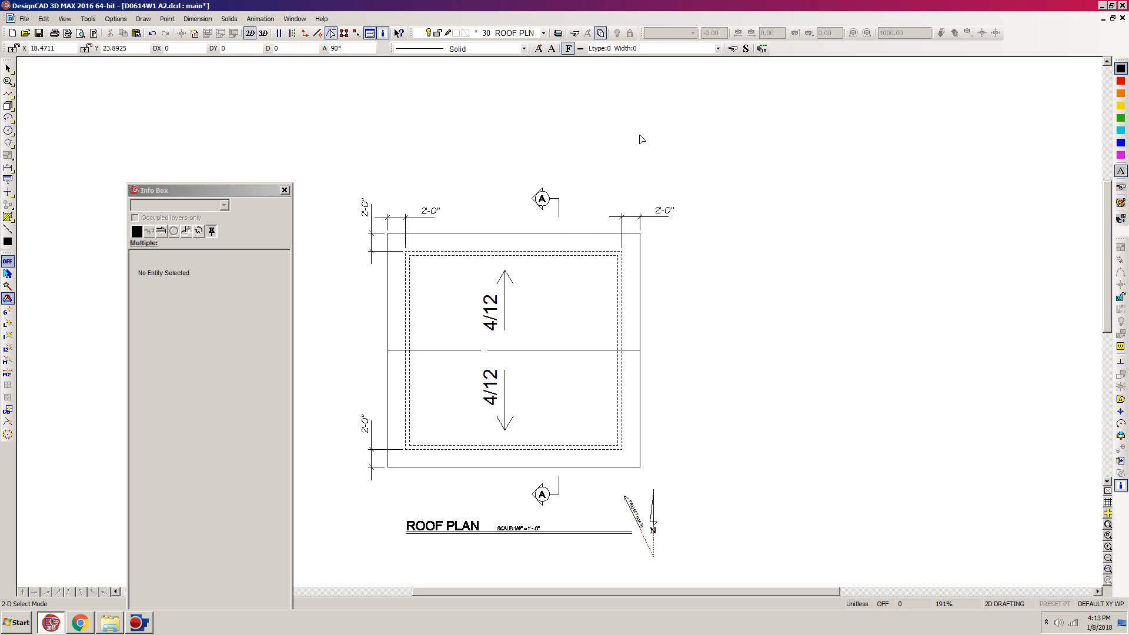
- Scale the upper section marker A by a factor of 2 about a selection handle at the lower end of its cutting line
left_click_drag(591, 147, 487, 254)
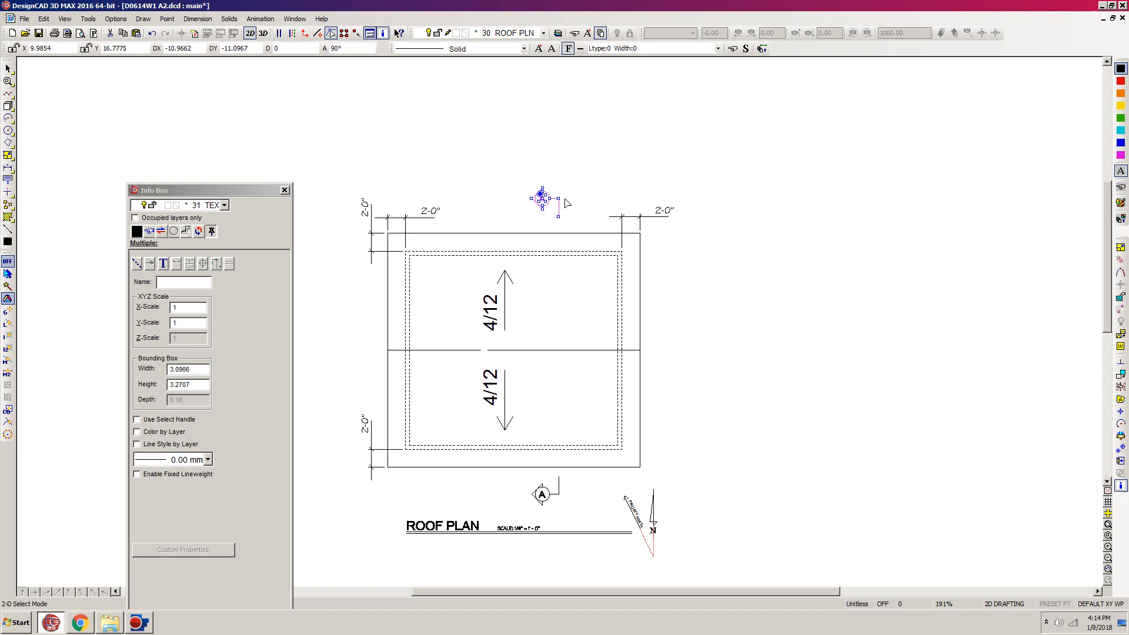
left_click(1122, 450)
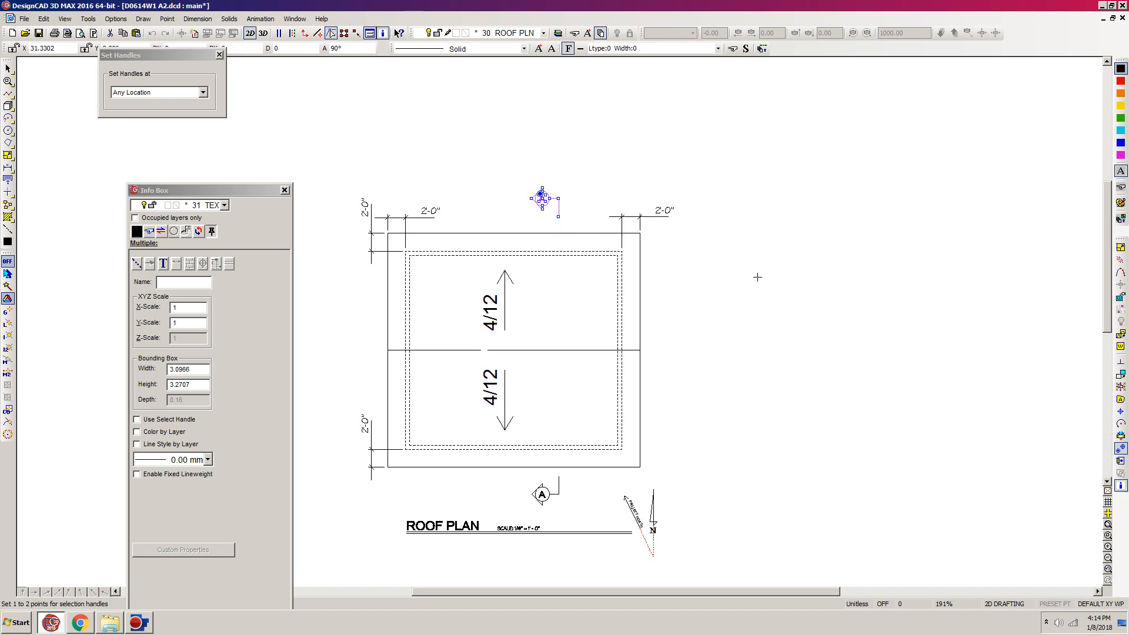
left_click(558, 217)
key("Return")
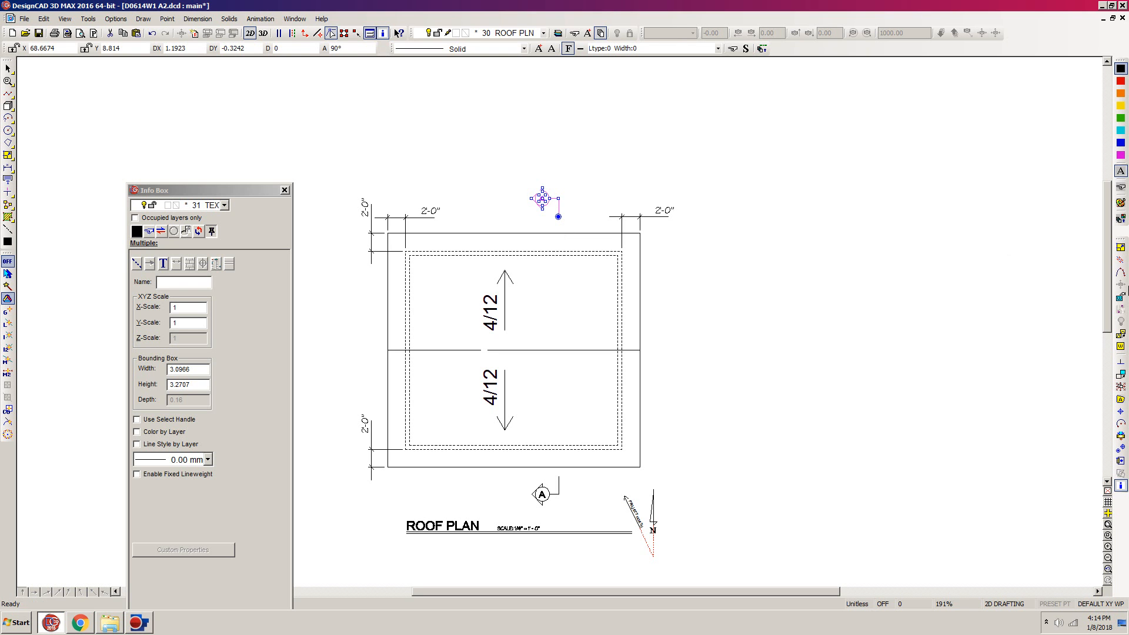
left_click(1121, 247)
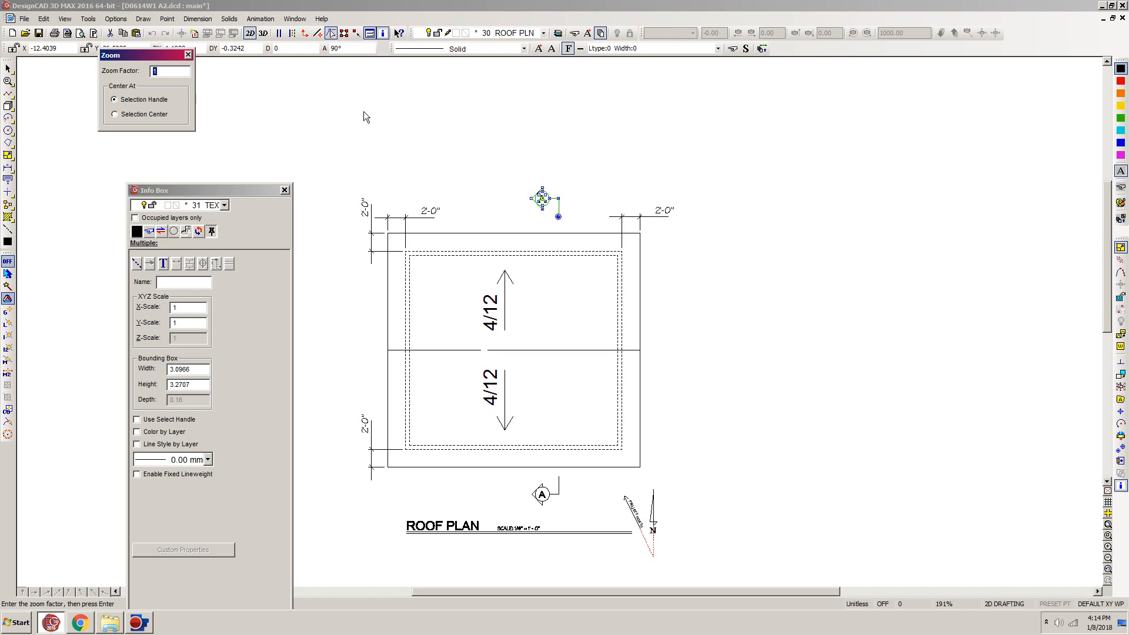
type("2")
key("Return")
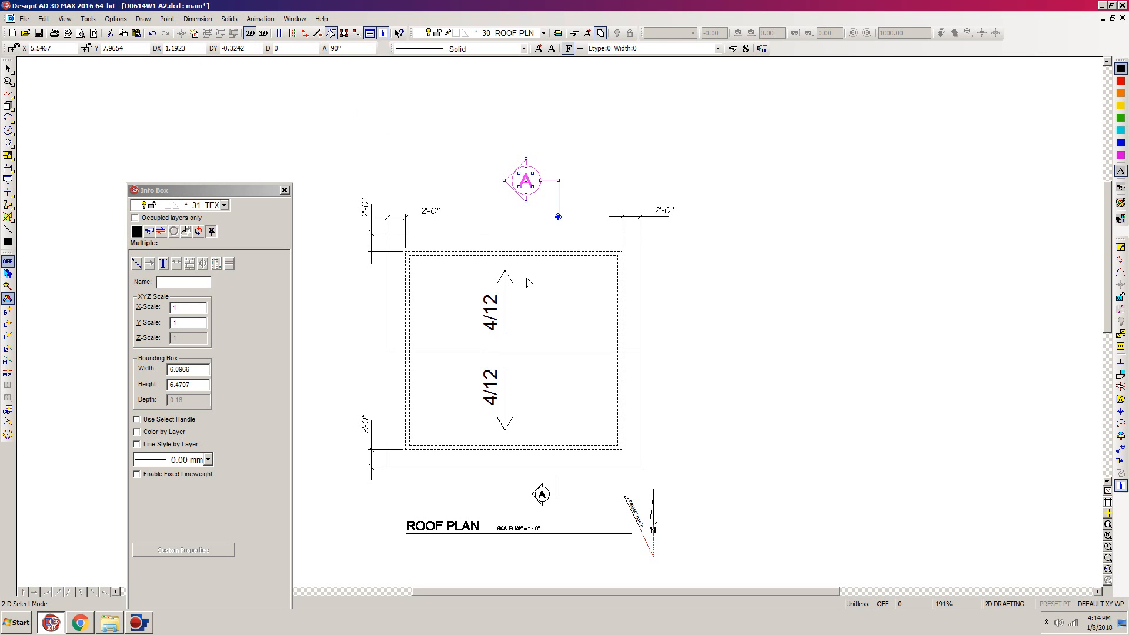
left_click(579, 303)
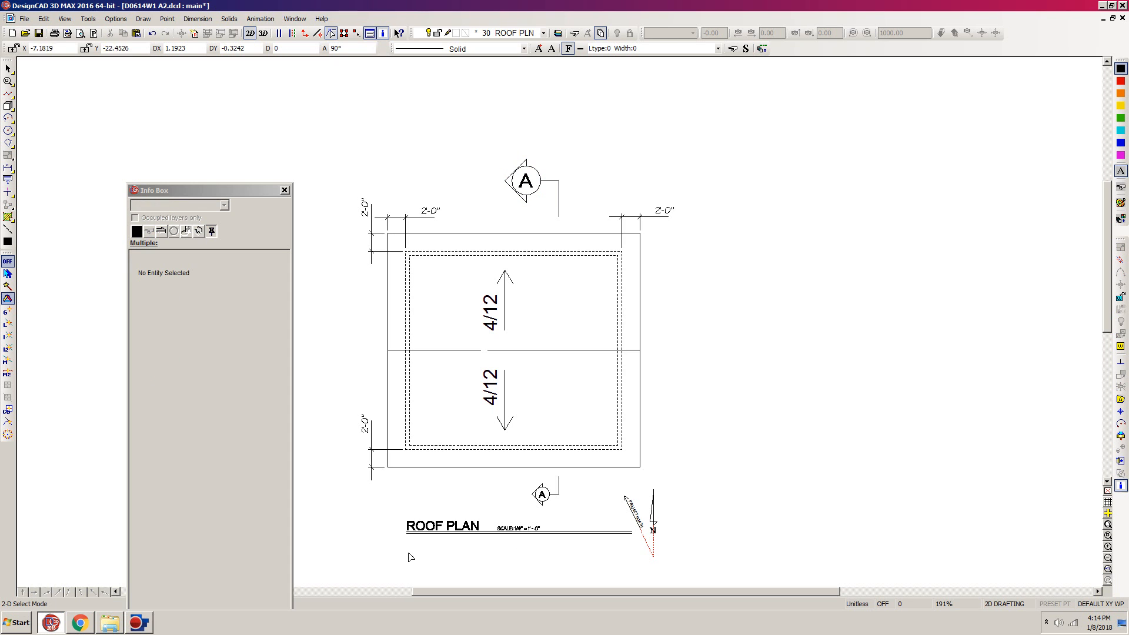
- Move the ROOF PLAN title, scale note and north arrow straight down about 7 units, excluding the lower section marker's letter A
left_click_drag(1109, 307, 1111, 357)
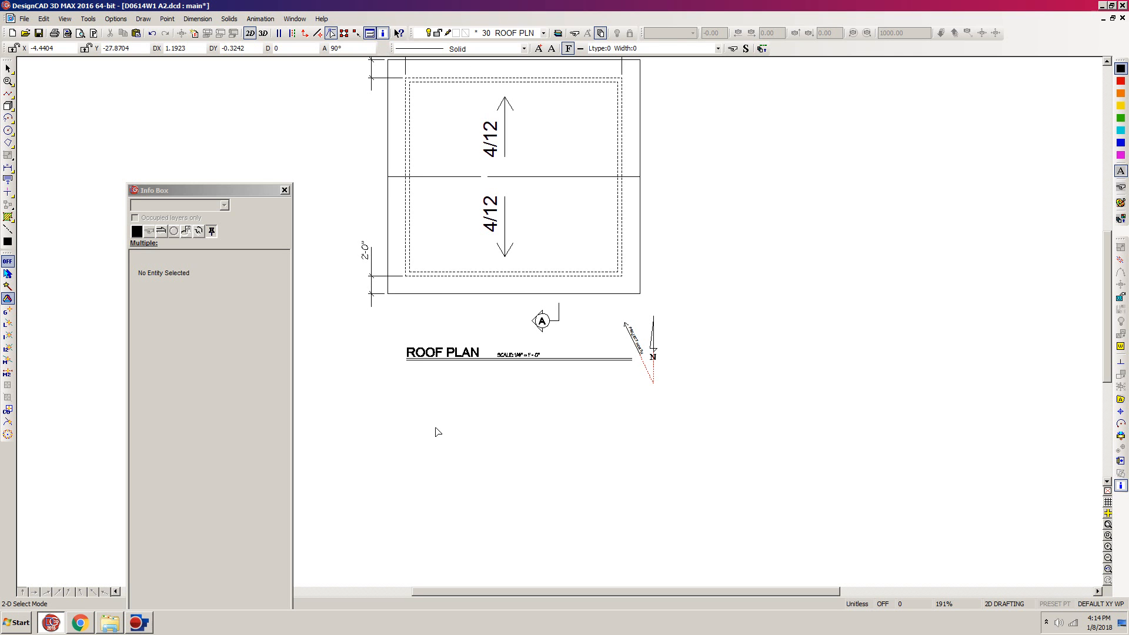
mouse_move(390, 432)
left_mouse_down()
mouse_move(708, 398)
mouse_move(719, 340)
mouse_move(700, 319)
left_mouse_up()
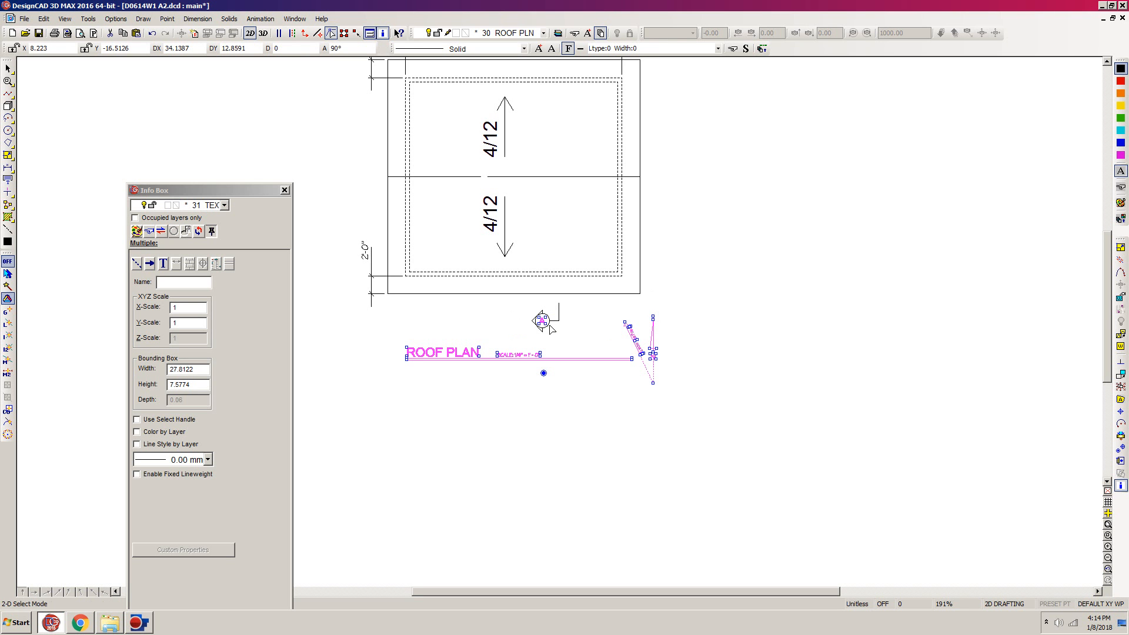
key("w")
left_click(599, 291)
left_click(529, 332)
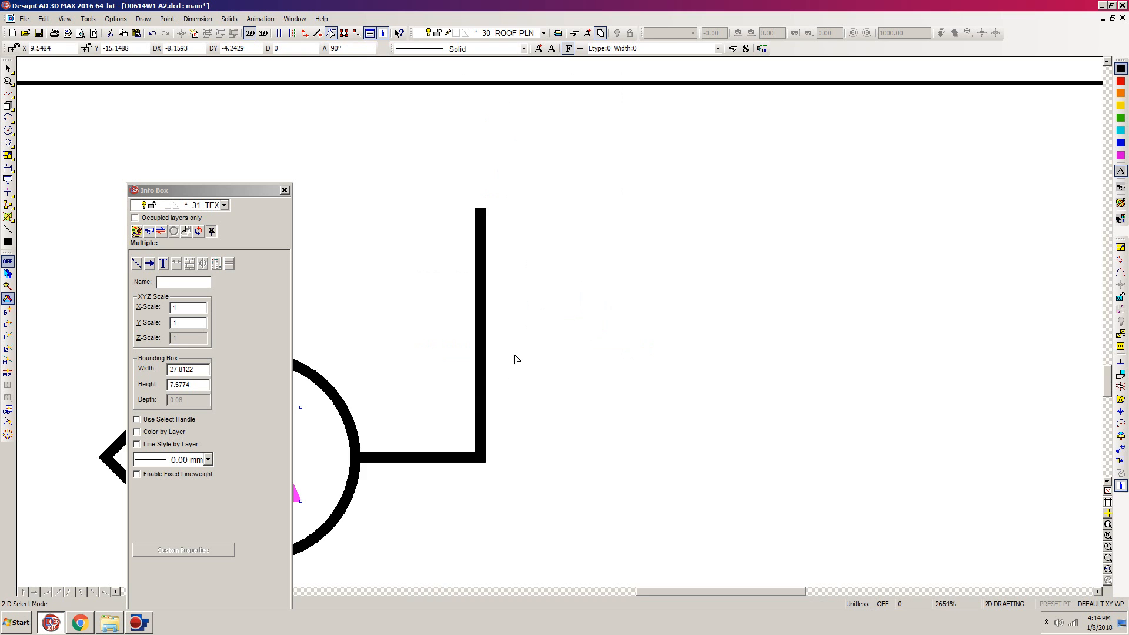
left_click_drag(663, 586, 614, 588)
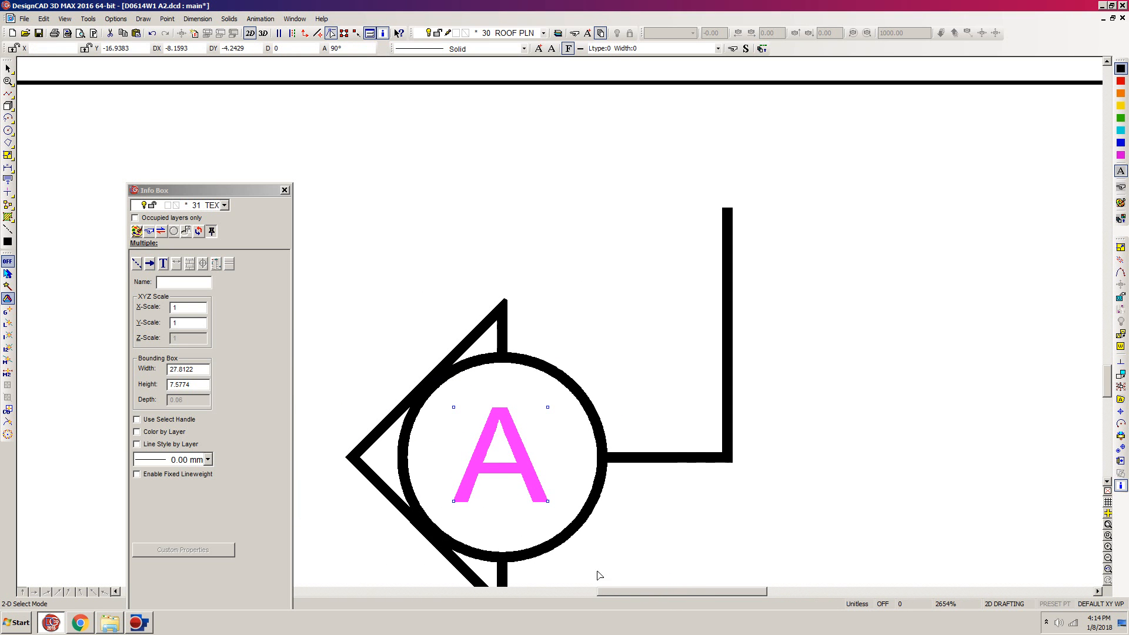
left_click(531, 471, "ctrl")
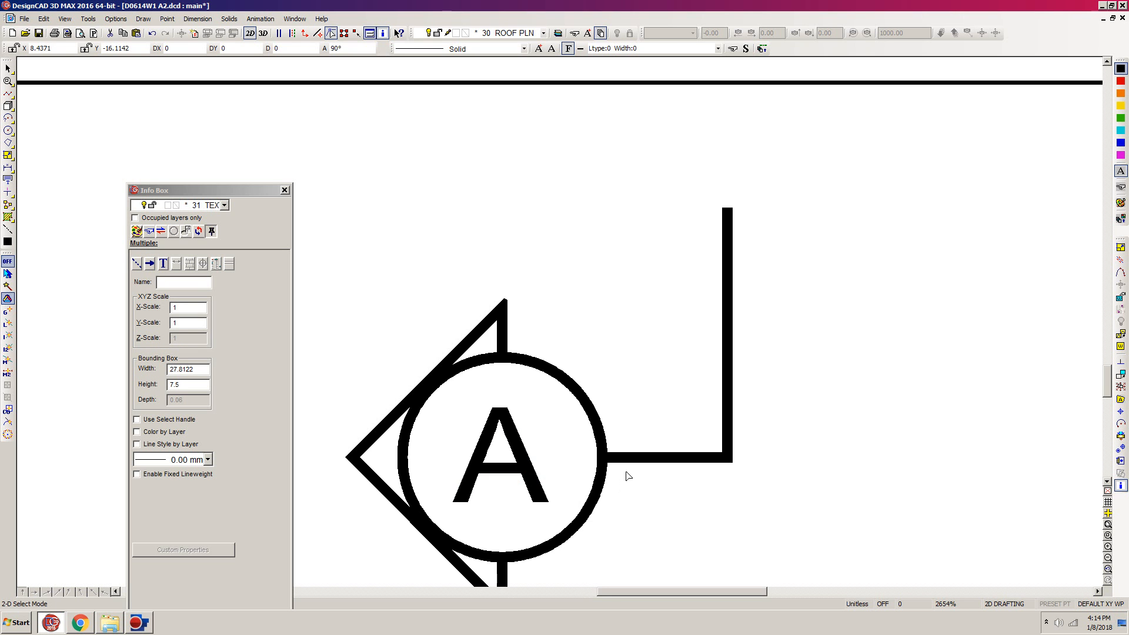
key("p")
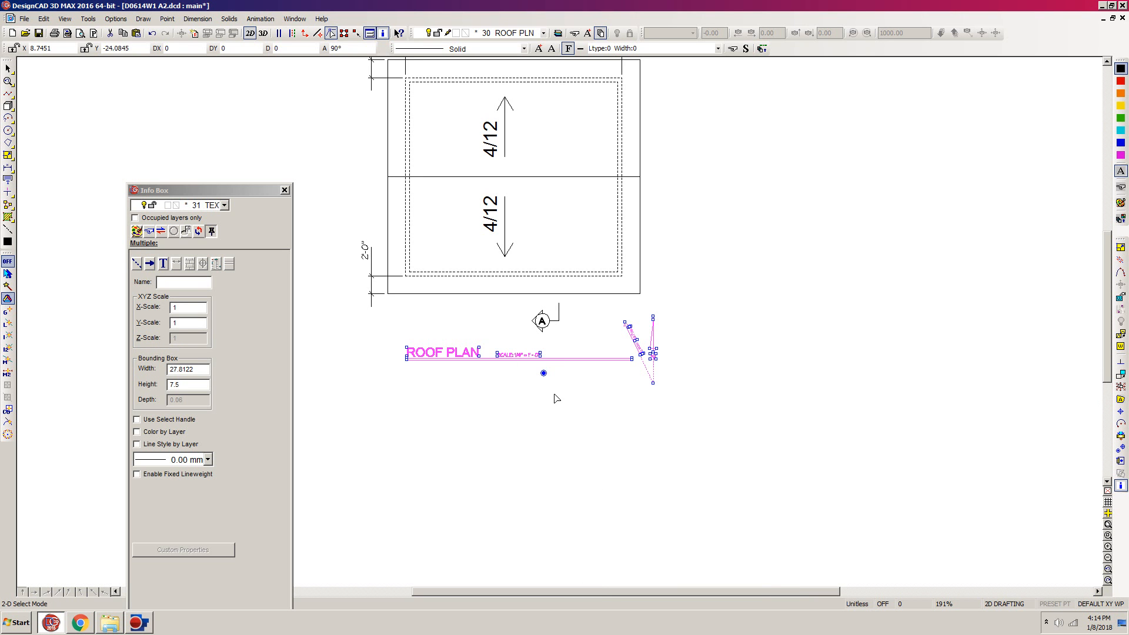
left_click(545, 375)
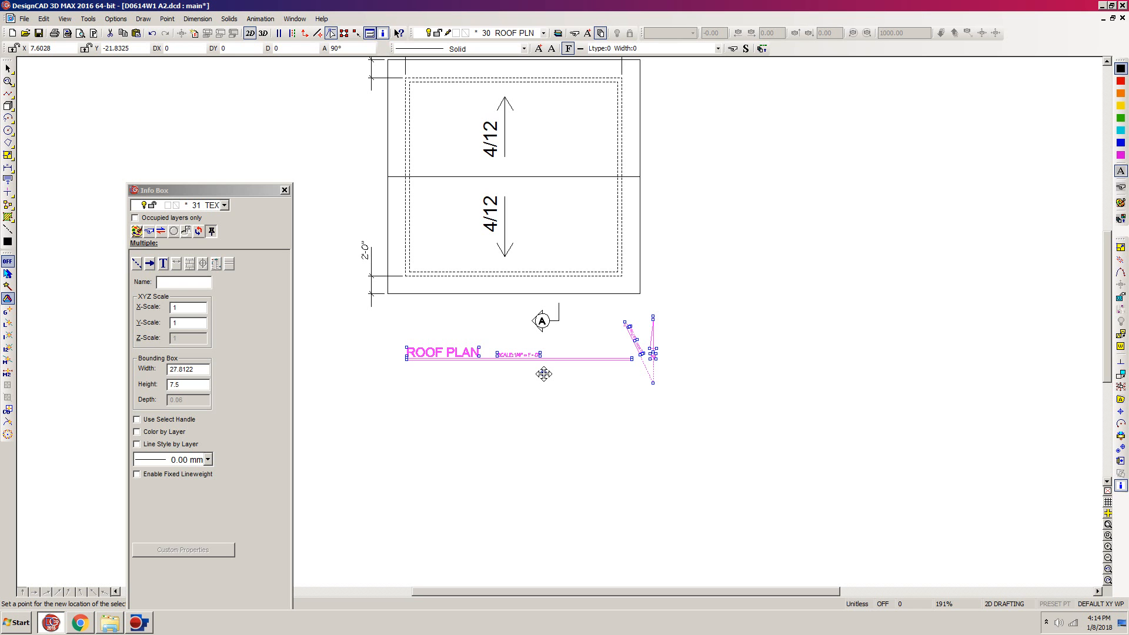
key("m")
left_click(545, 373)
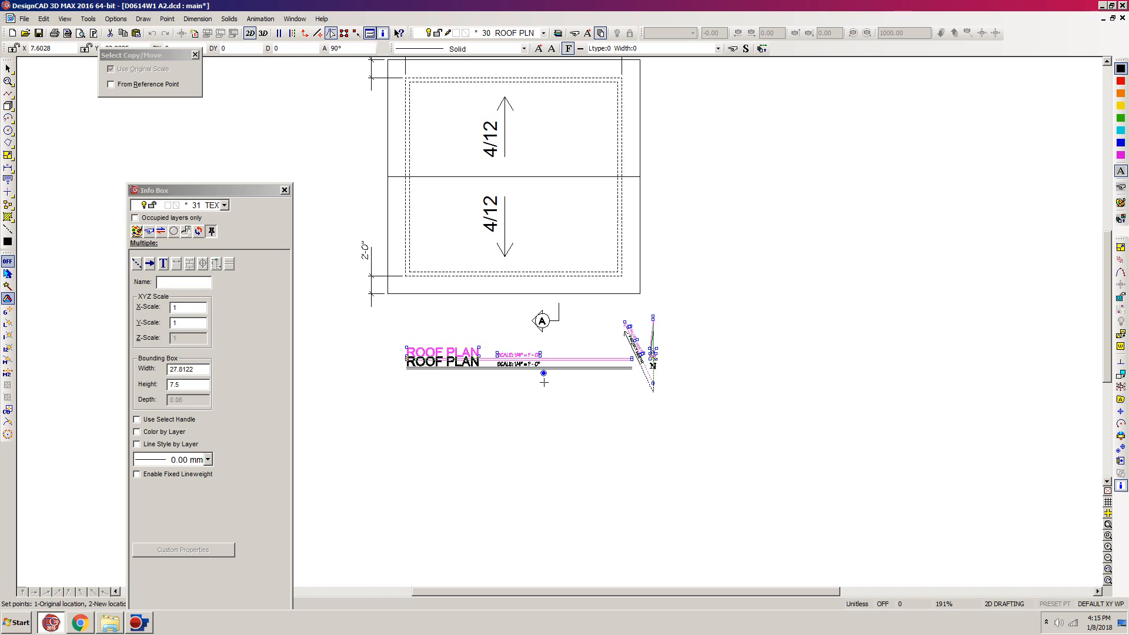
left_click(544, 436)
key("Escape")
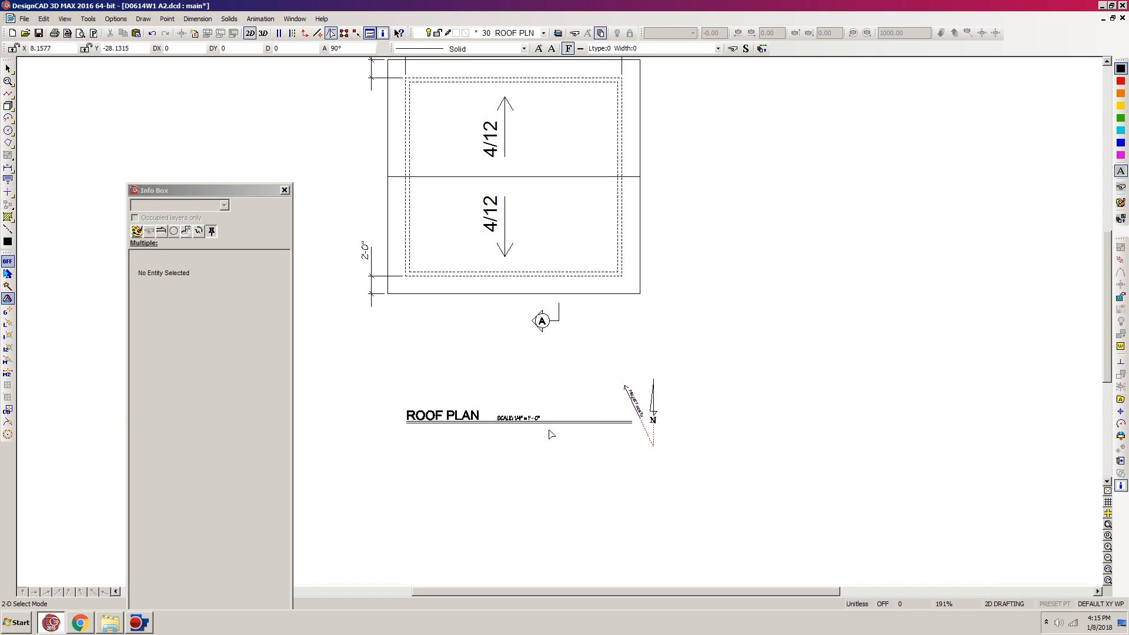
- Scale the lower section marker A by a factor of 2 about a selection handle at the upper end of its cutting line
scroll(618, 294, "up", 3)
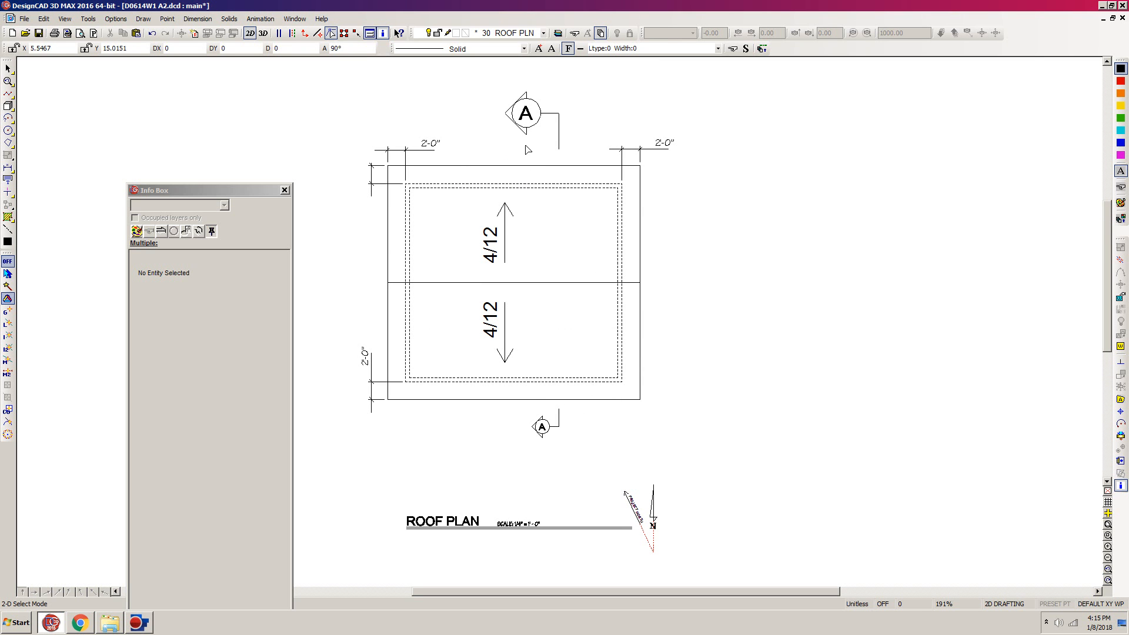
left_click_drag(603, 393, 410, 469)
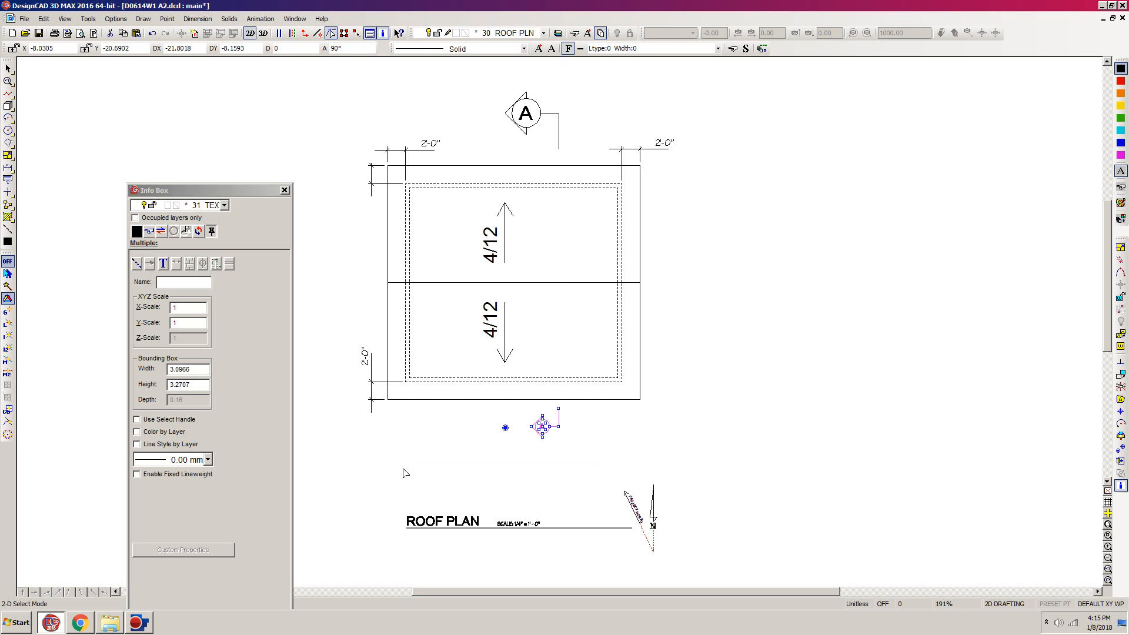
left_click(1121, 448)
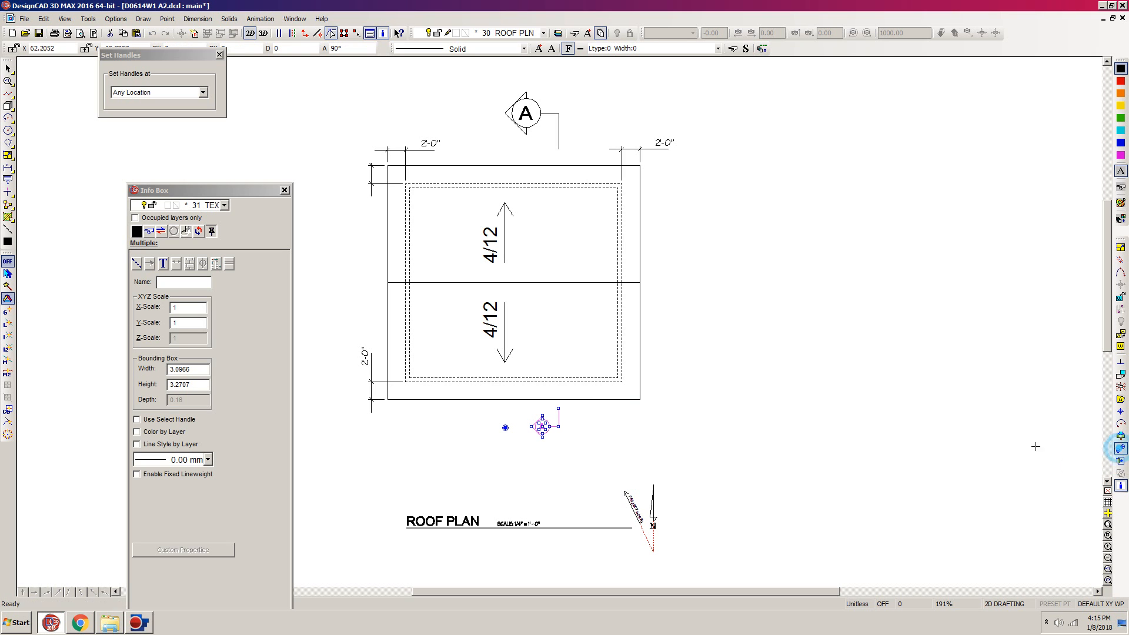
left_click(559, 407)
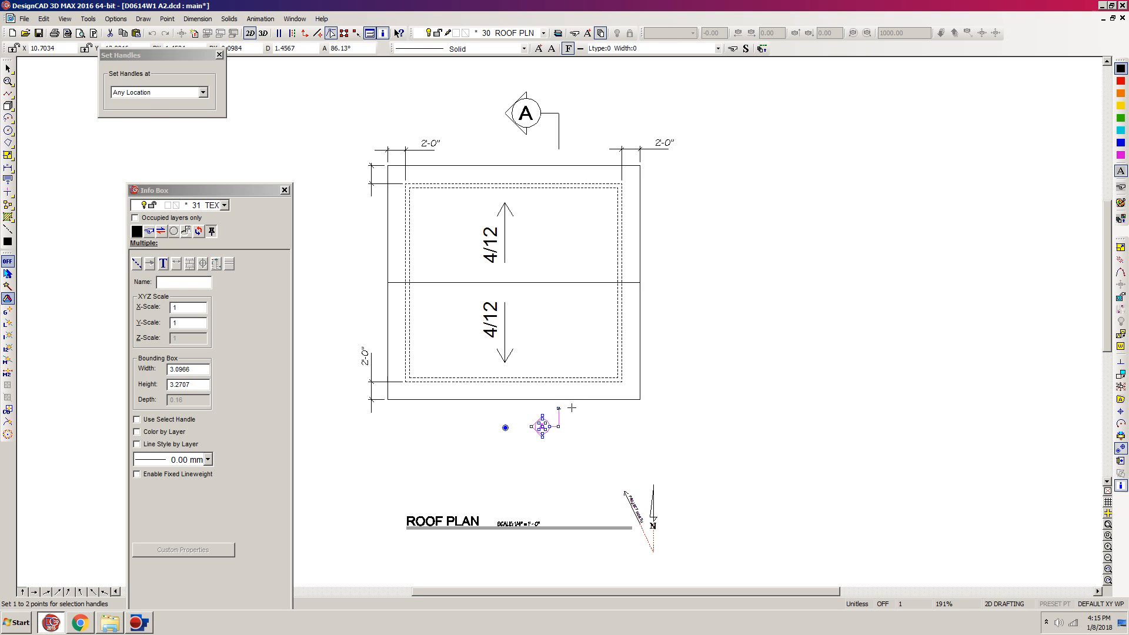
key("Return")
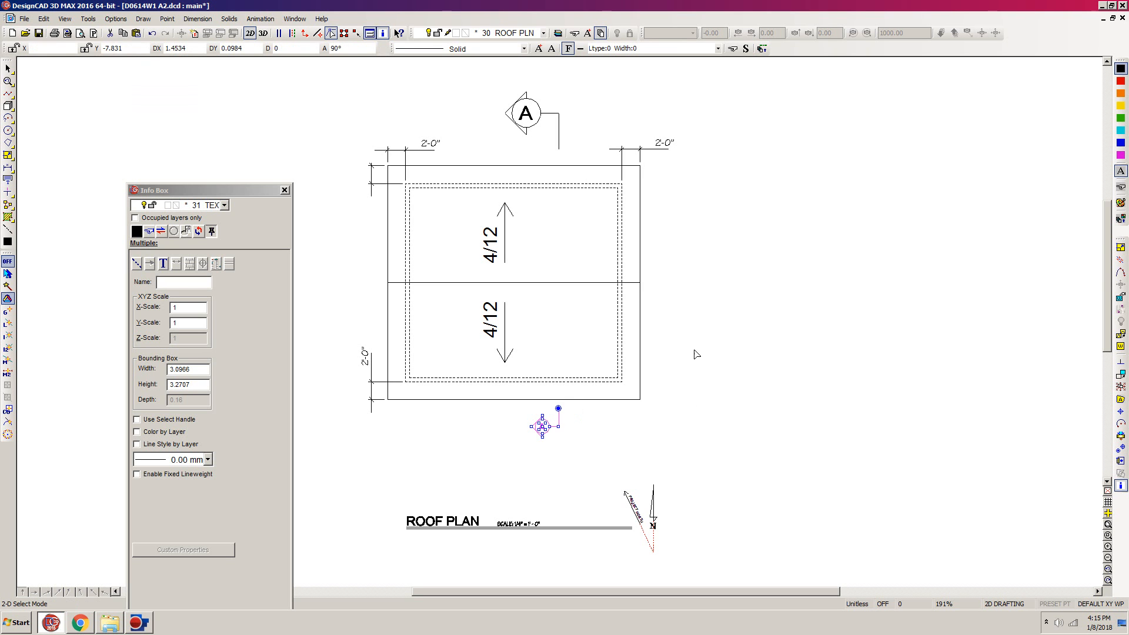
left_click(1121, 248)
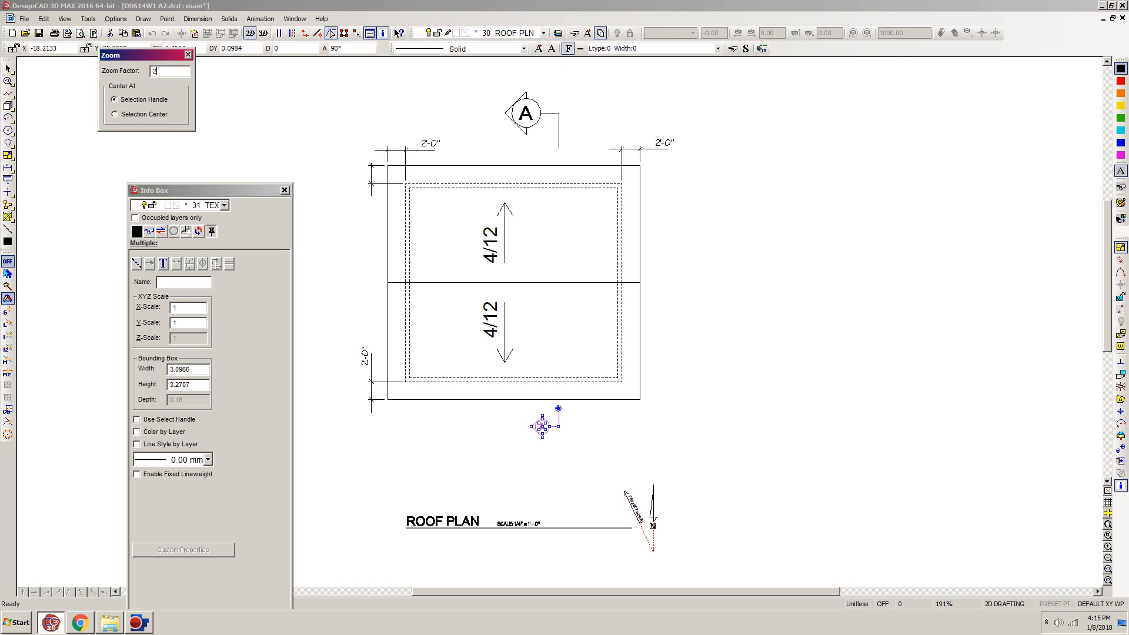
key("Return")
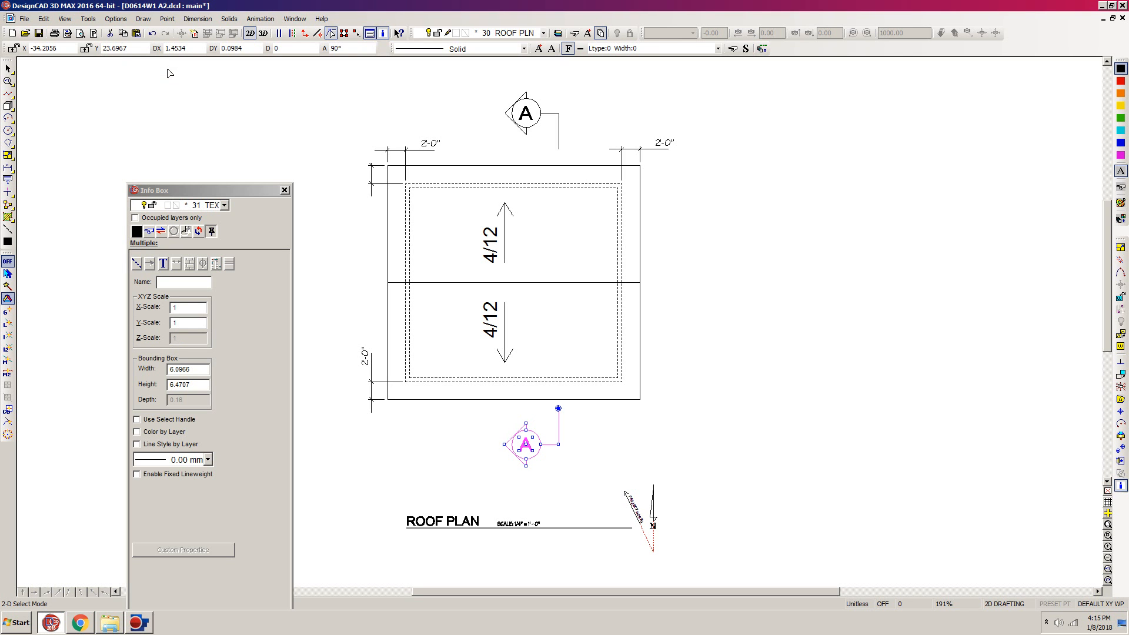
left_click(711, 325)
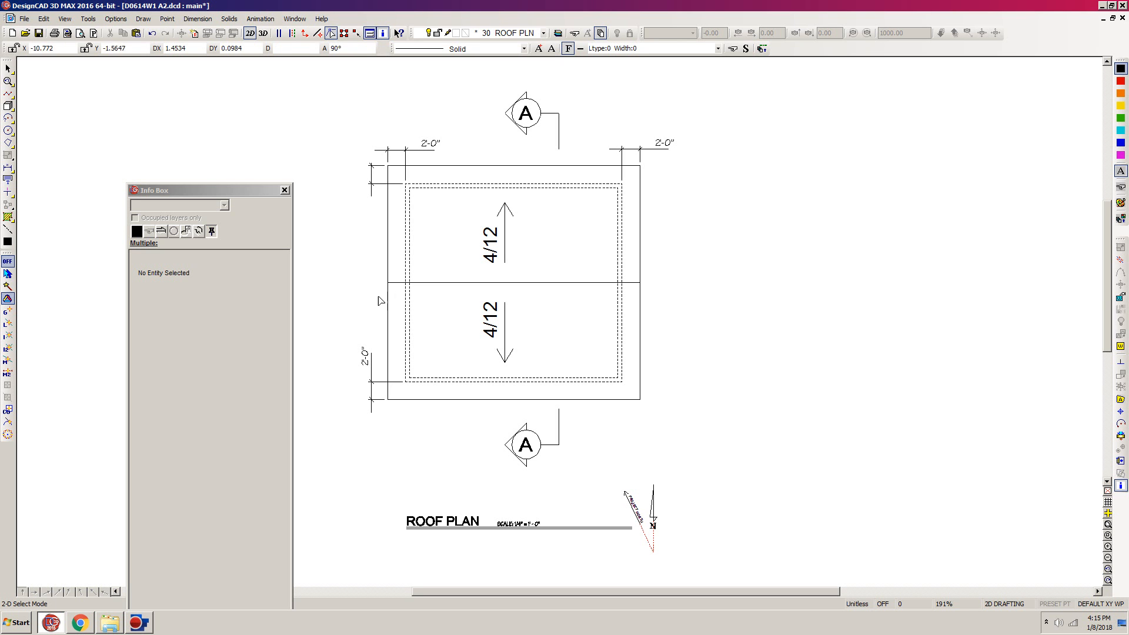
- Try scaling the roof plan, its slope labels, dimensions and section markers by a factor of .5 about the selection handle, excluding the title and north arrow
left_click(663, 146)
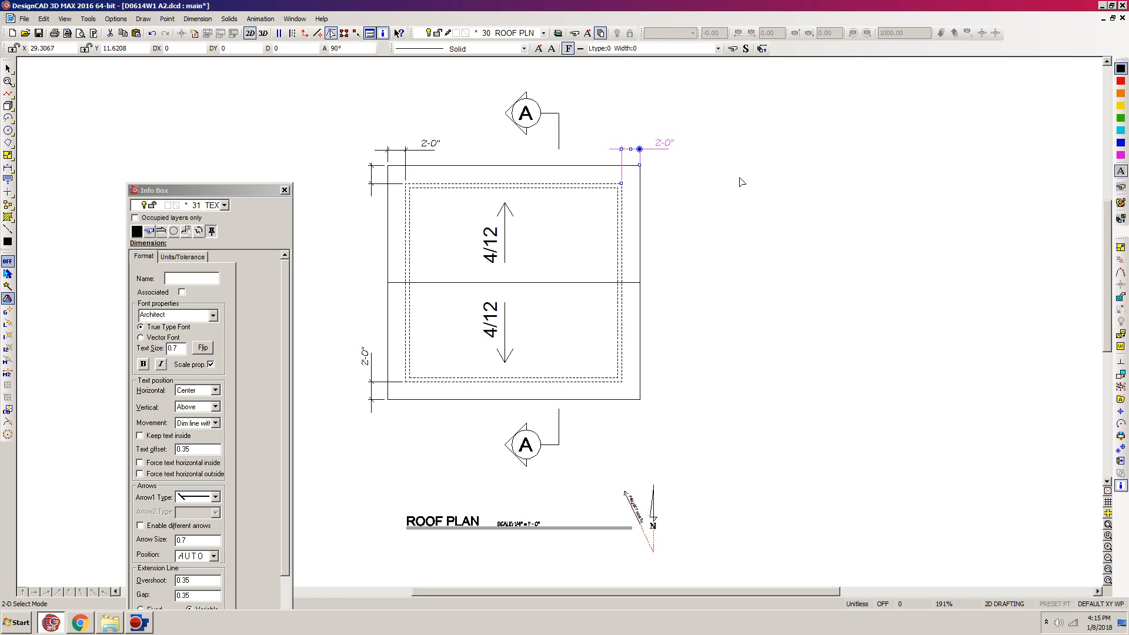
left_click(710, 169)
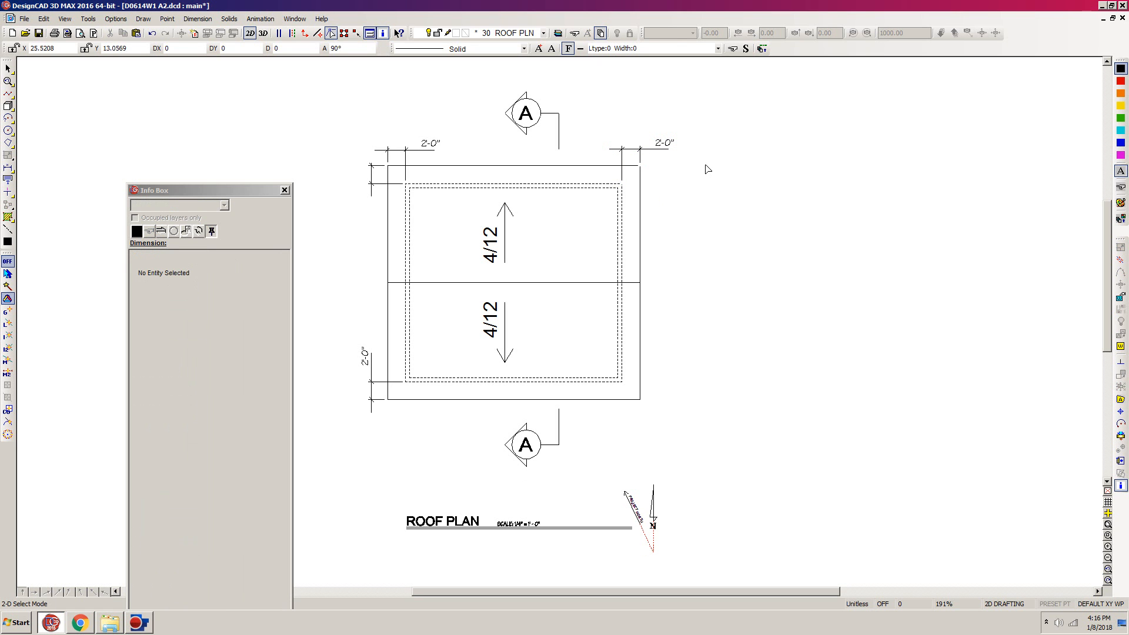
mouse_move(713, 76)
left_mouse_down()
mouse_move(539, 183)
mouse_move(328, 485)
left_mouse_up()
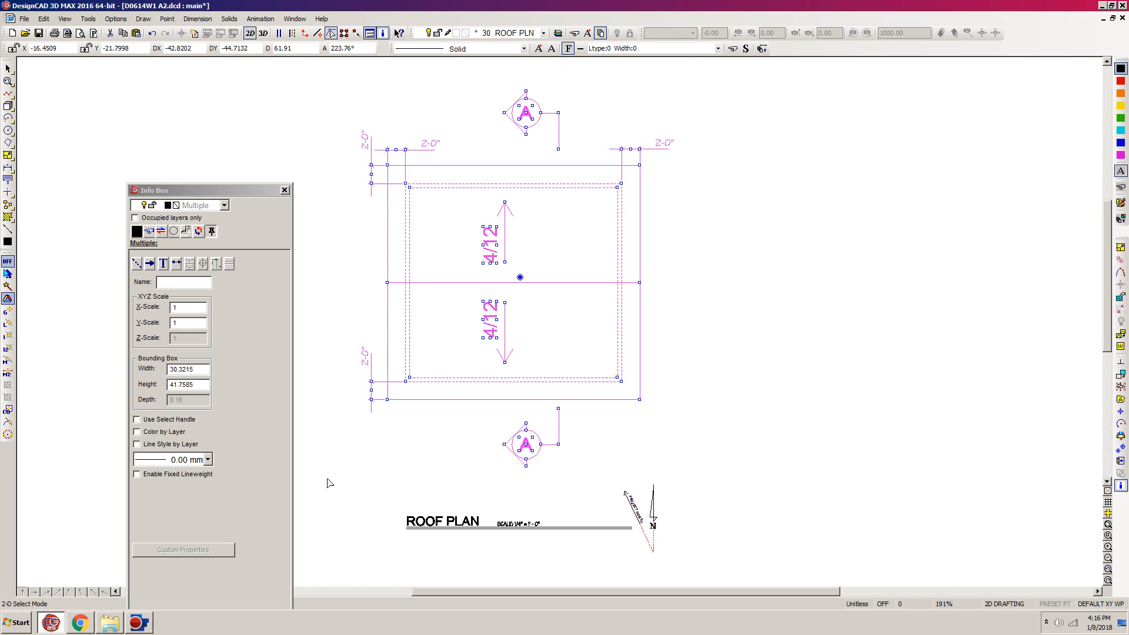
left_click(1121, 247)
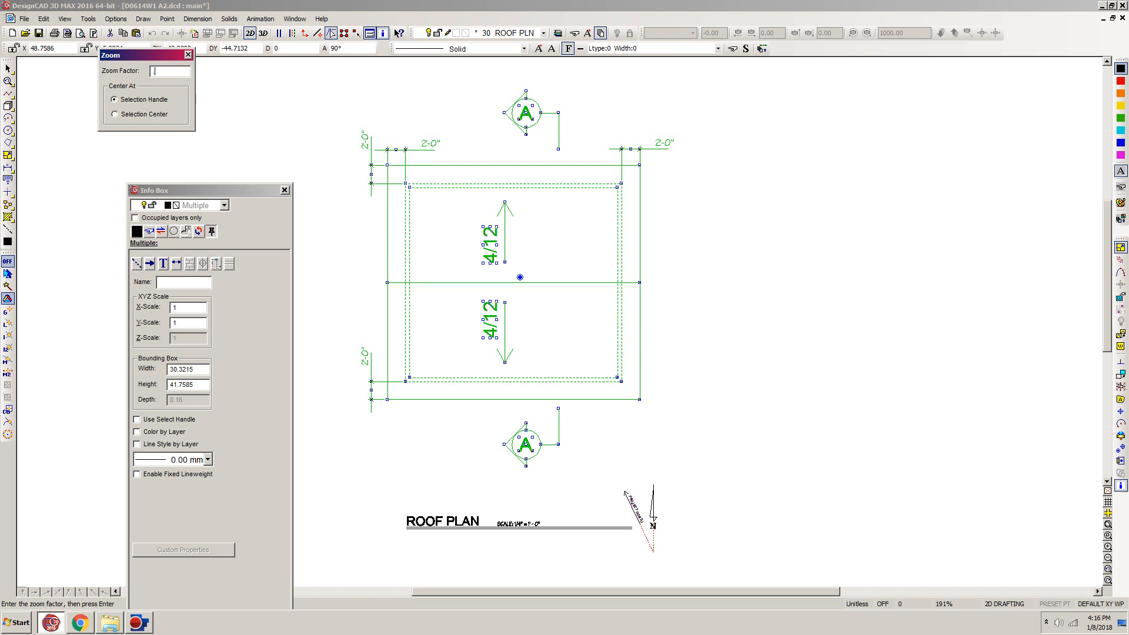
type(".5")
key("Return")
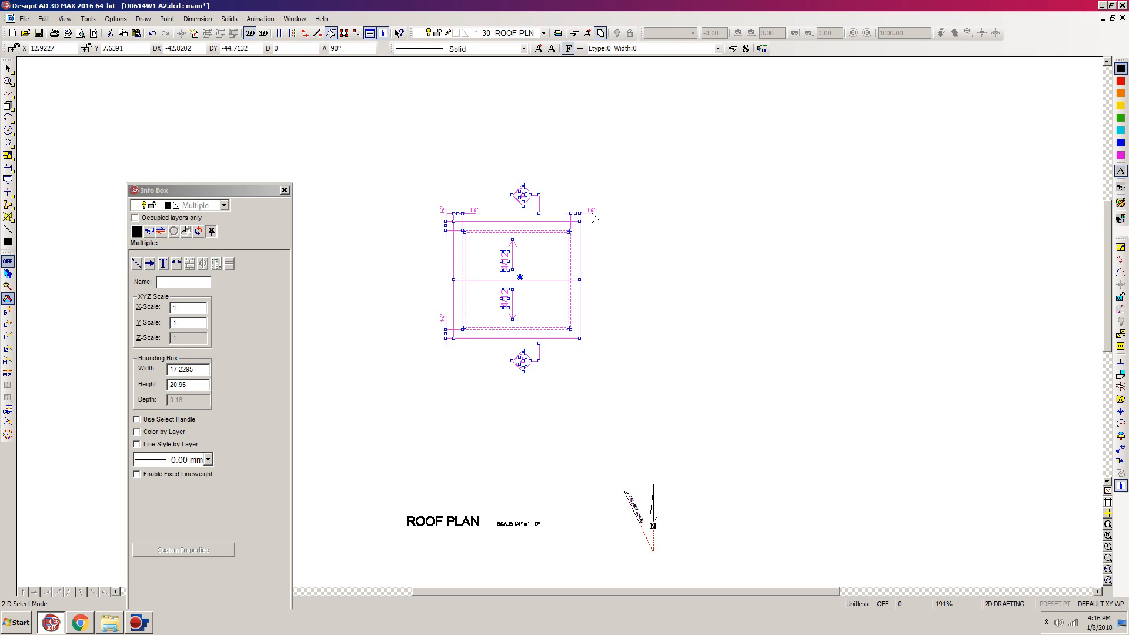
key("w")
left_click(639, 157)
left_click(399, 392)
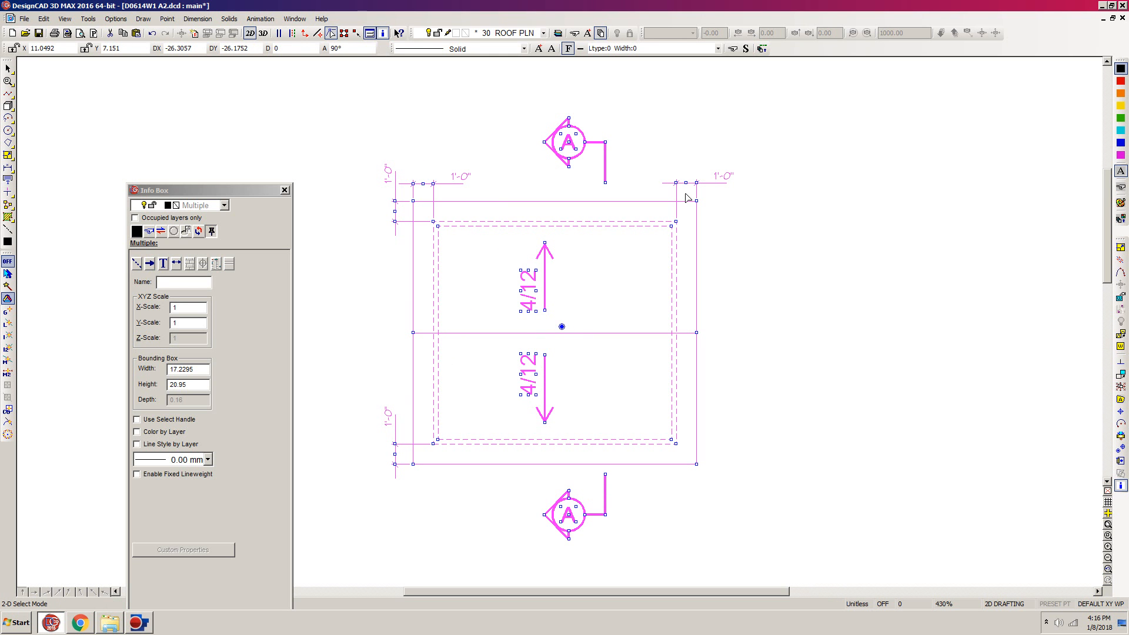
- Undo the scaling of the roof plan and clear the selection
key("ctrl+z")
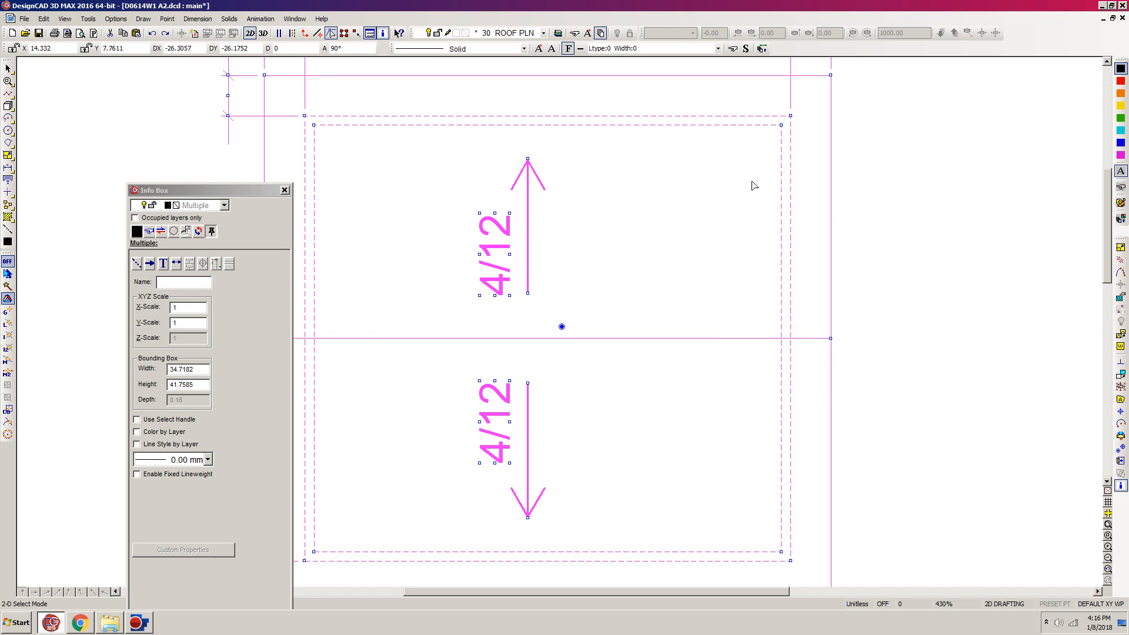
scroll(756, 184, "down", 2)
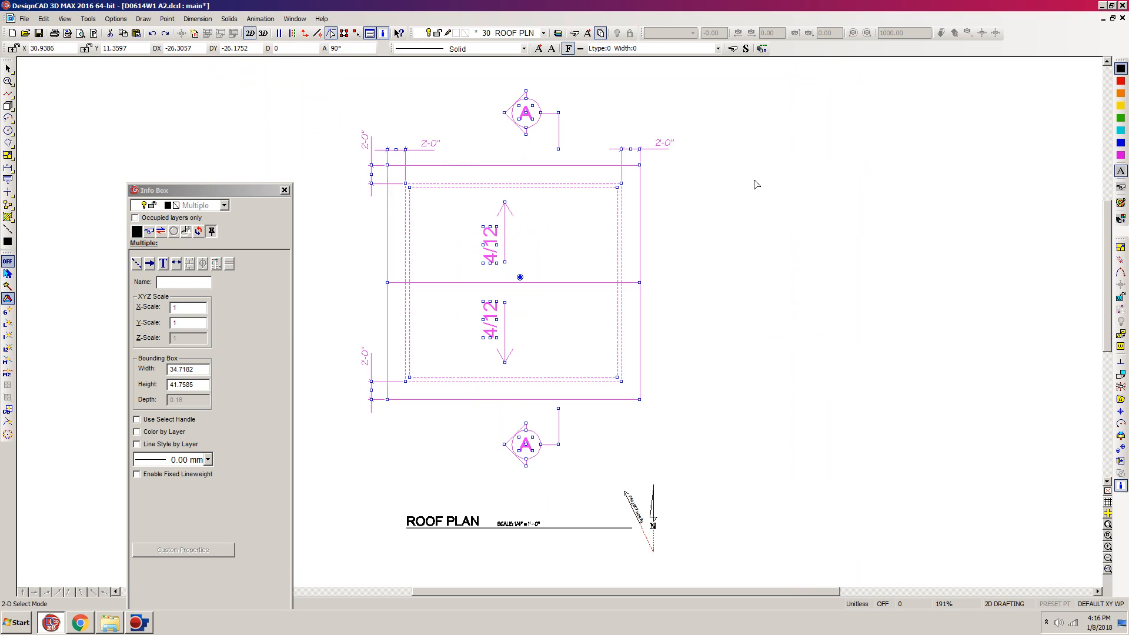
left_click(715, 152)
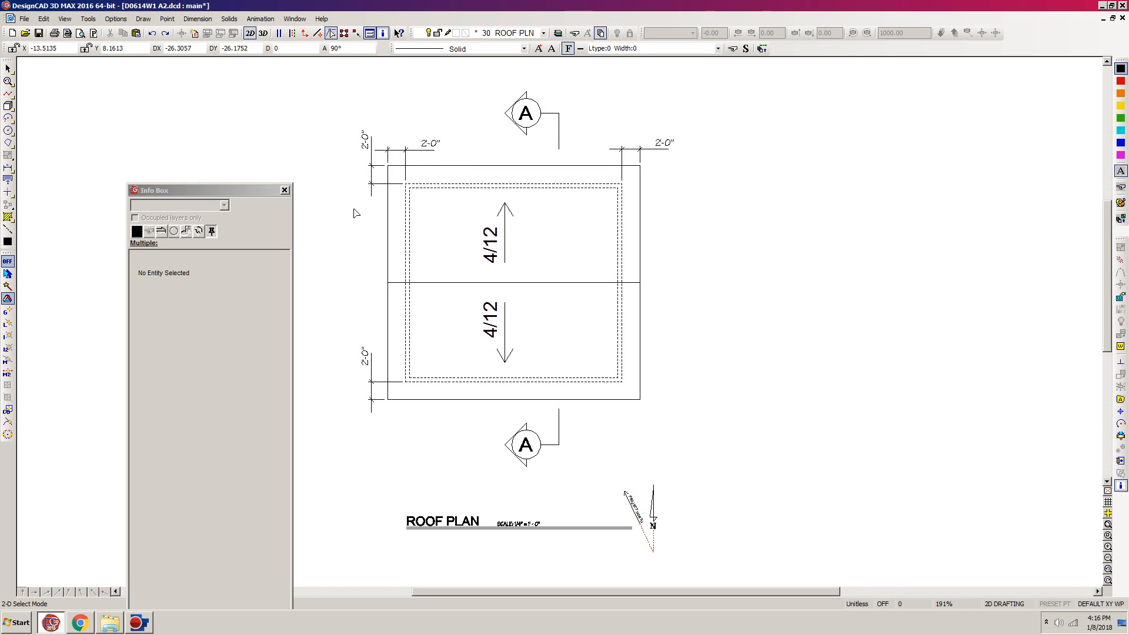
left_click(647, 150)
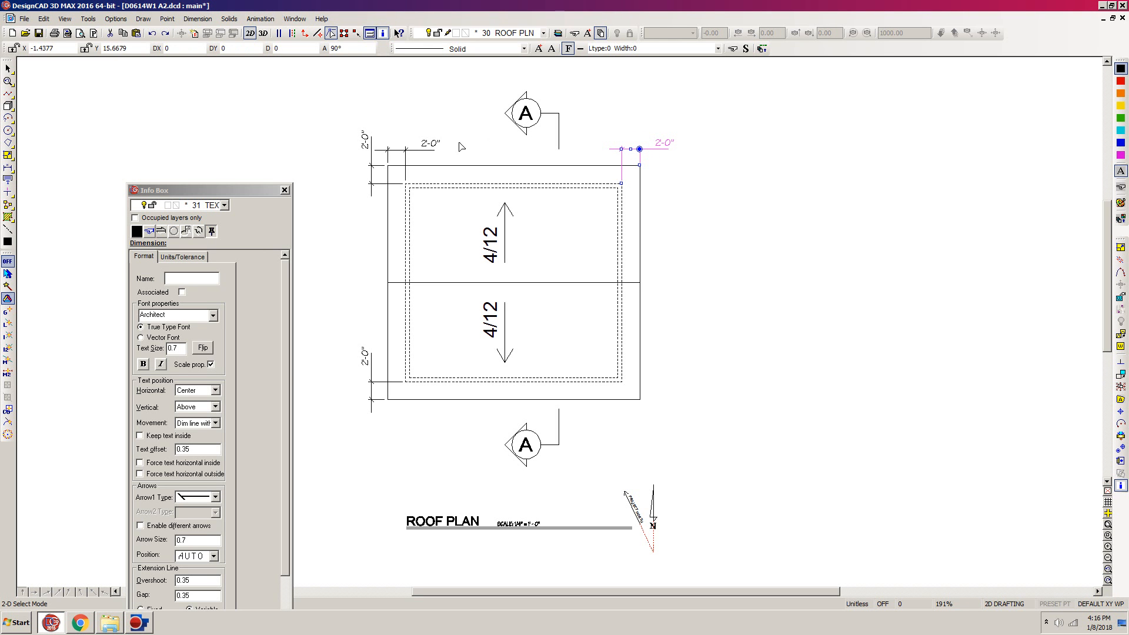
left_click(405, 150, "shift")
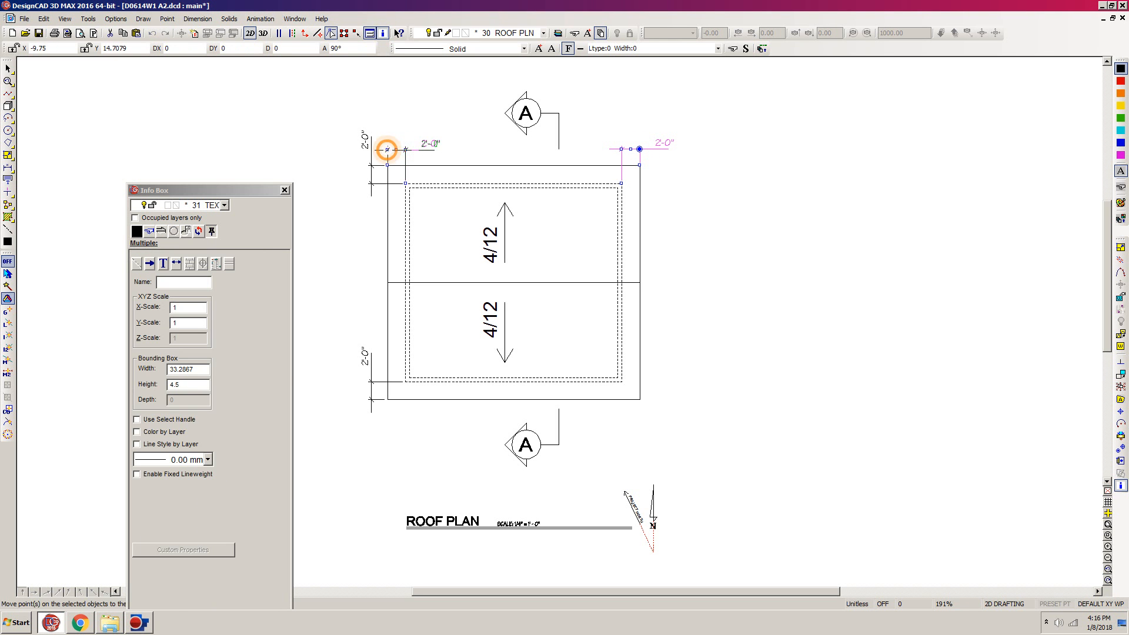
key("Escape")
key("Escape")
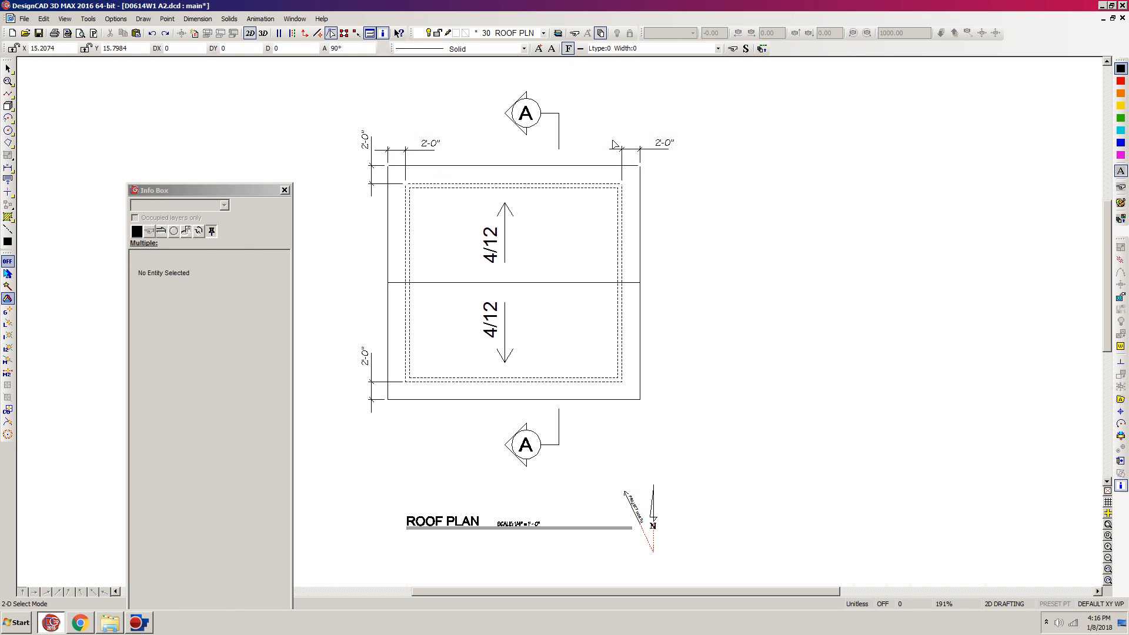
- Explode the four 2'-0" roof overhang dimensions into separate simple entities
left_click(639, 149)
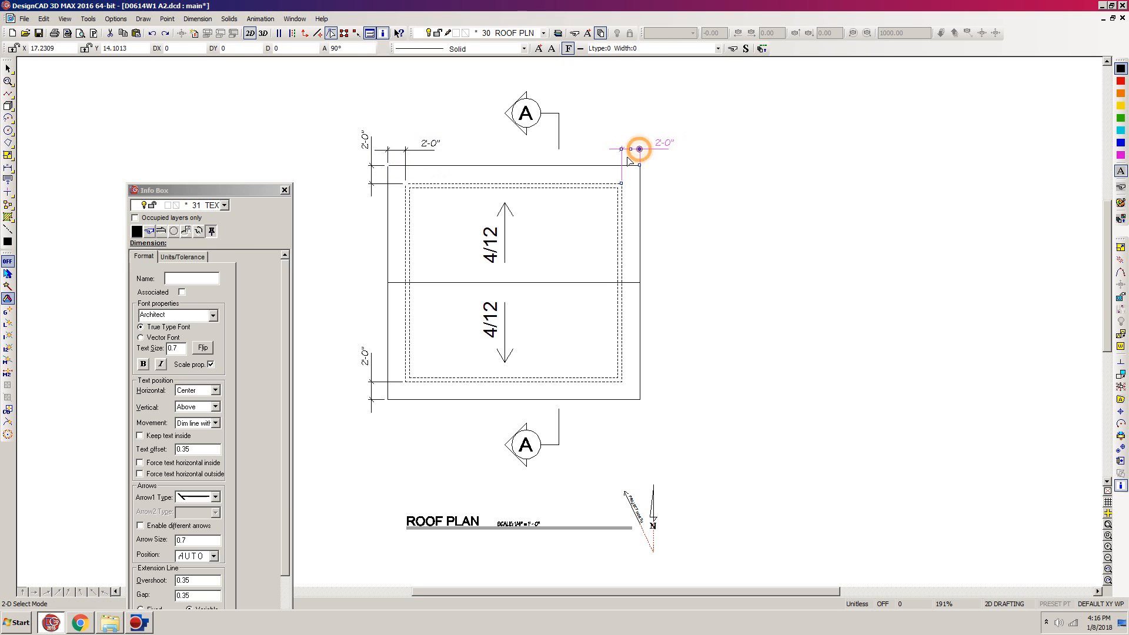
left_click(420, 150, "shift")
left_click(371, 168, "shift")
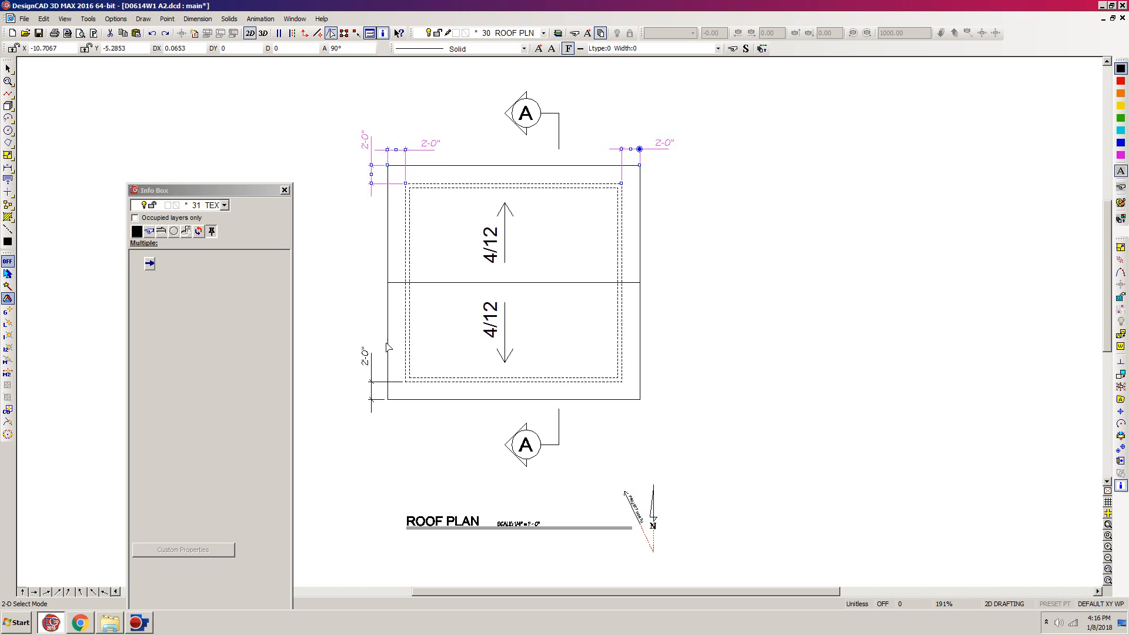
left_click(371, 385, "shift")
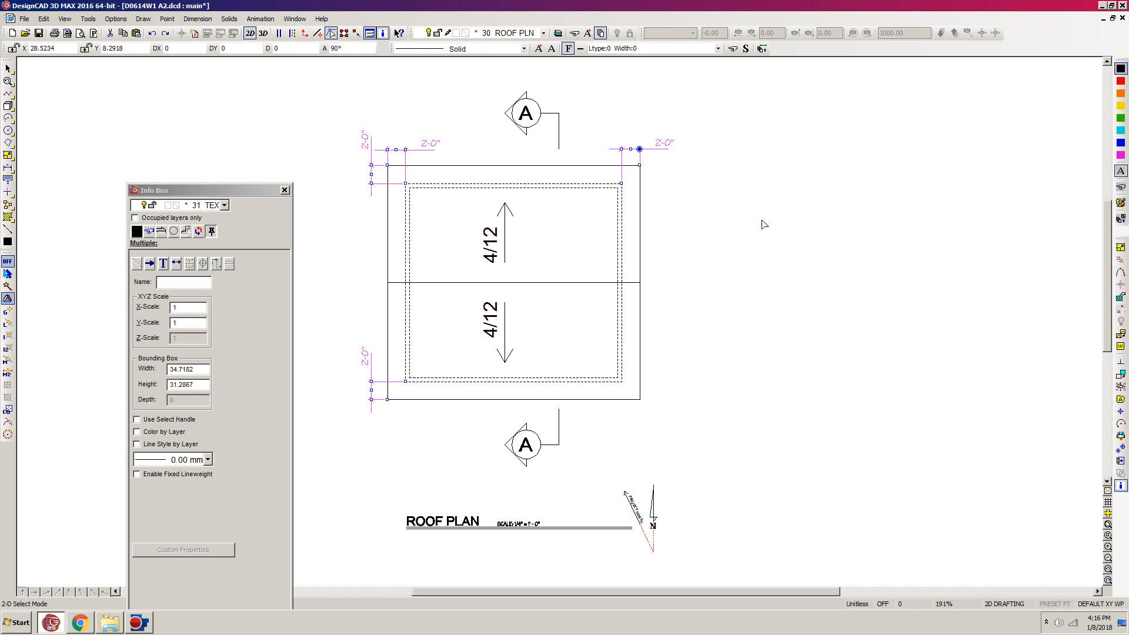
left_click(1121, 387)
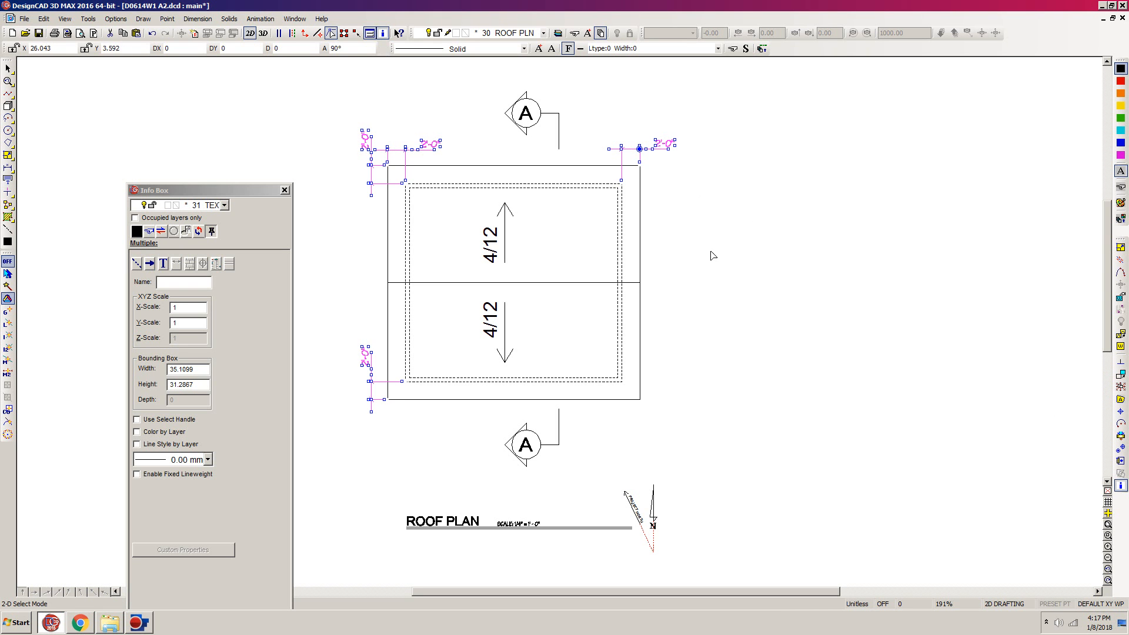
left_click(705, 179)
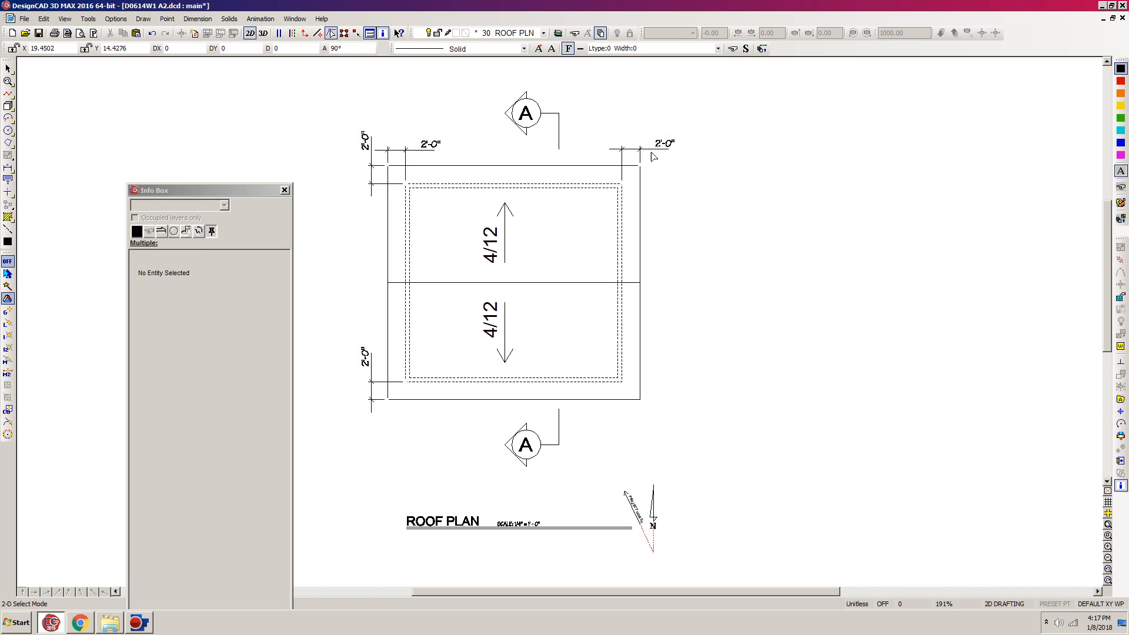
- Examine the properties of the exploded upper-right overhang dimension's text, arrow and extension line
left_click(671, 141)
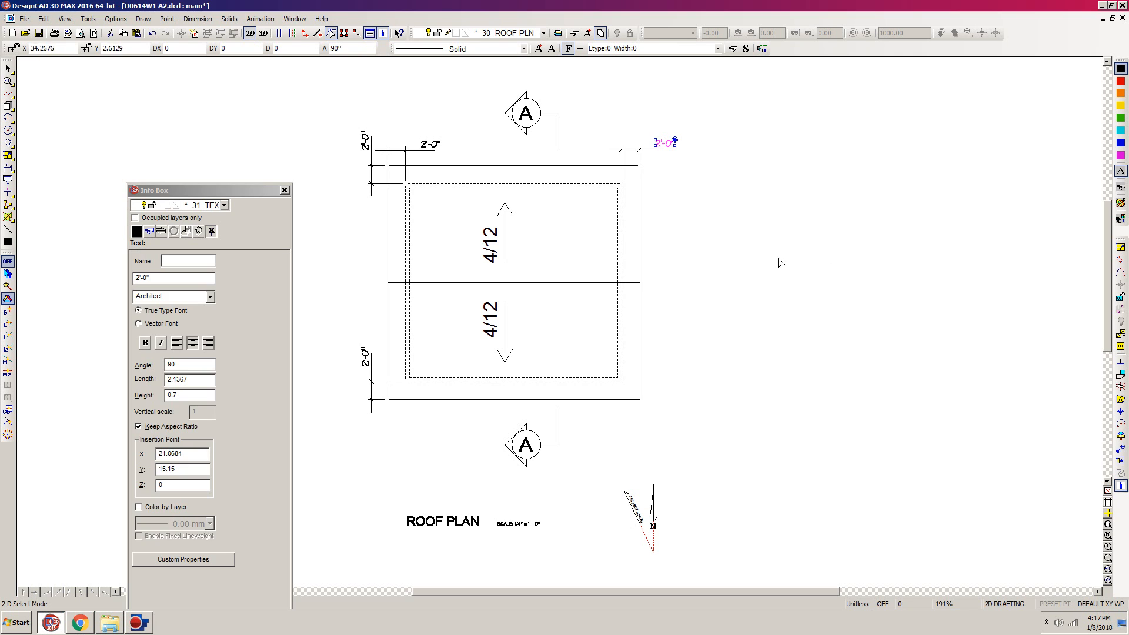
left_click(818, 266)
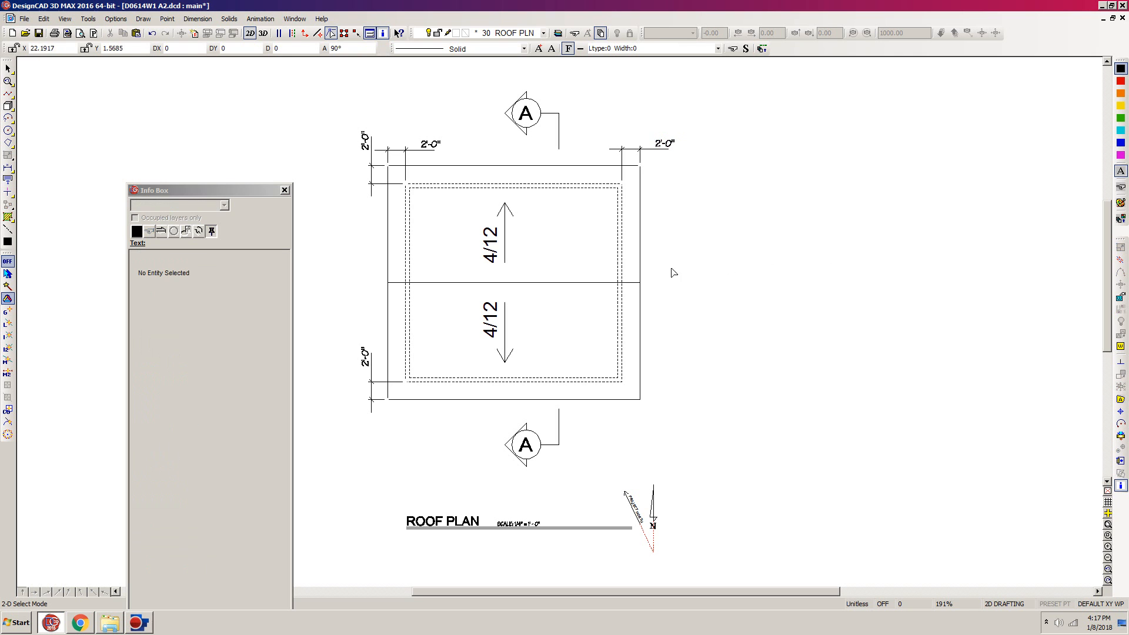
left_click(616, 150)
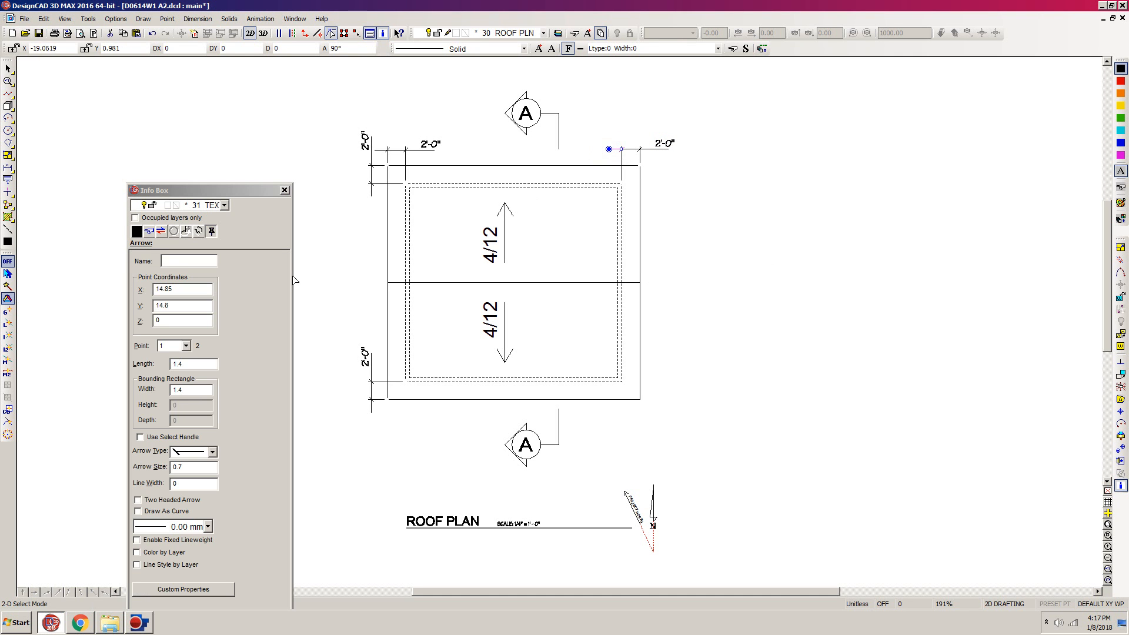
key("Escape")
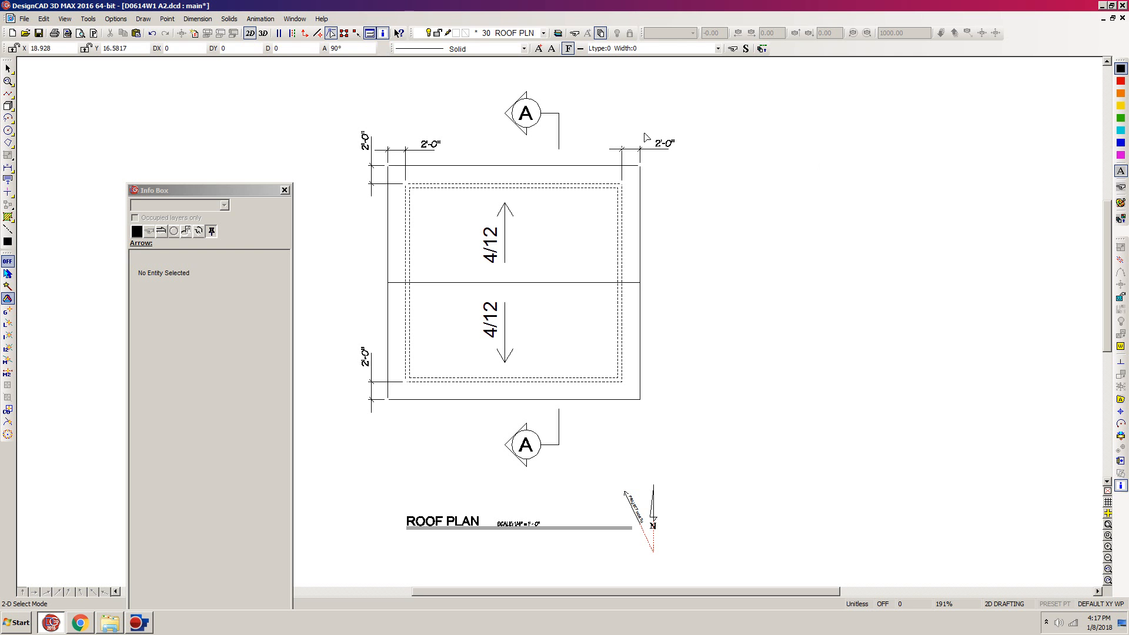
left_click(642, 163)
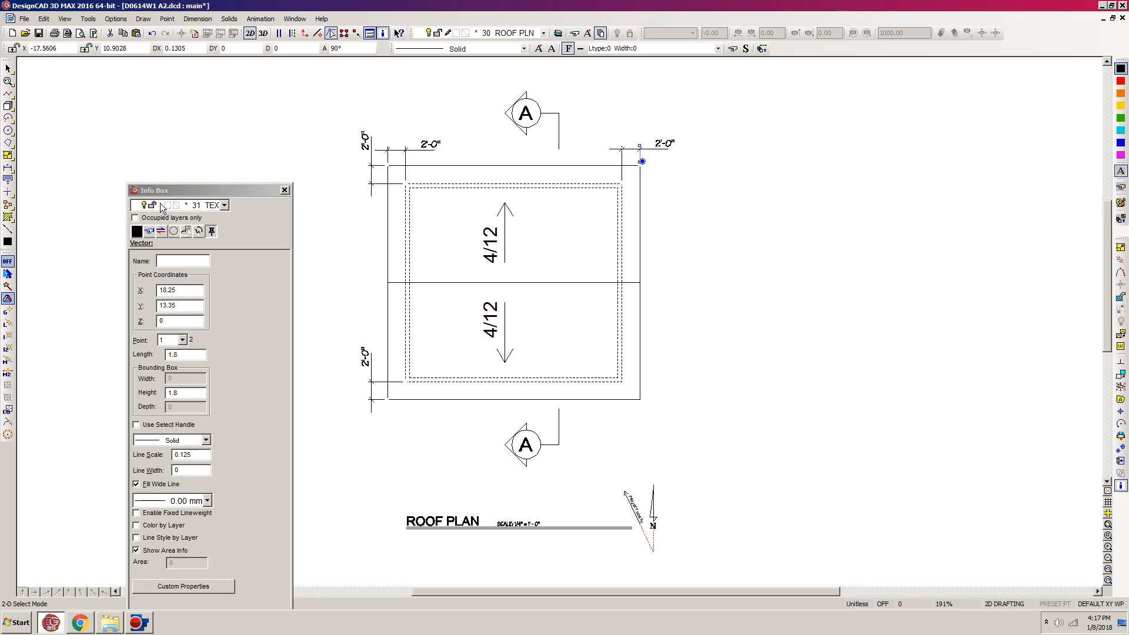
left_click(680, 235)
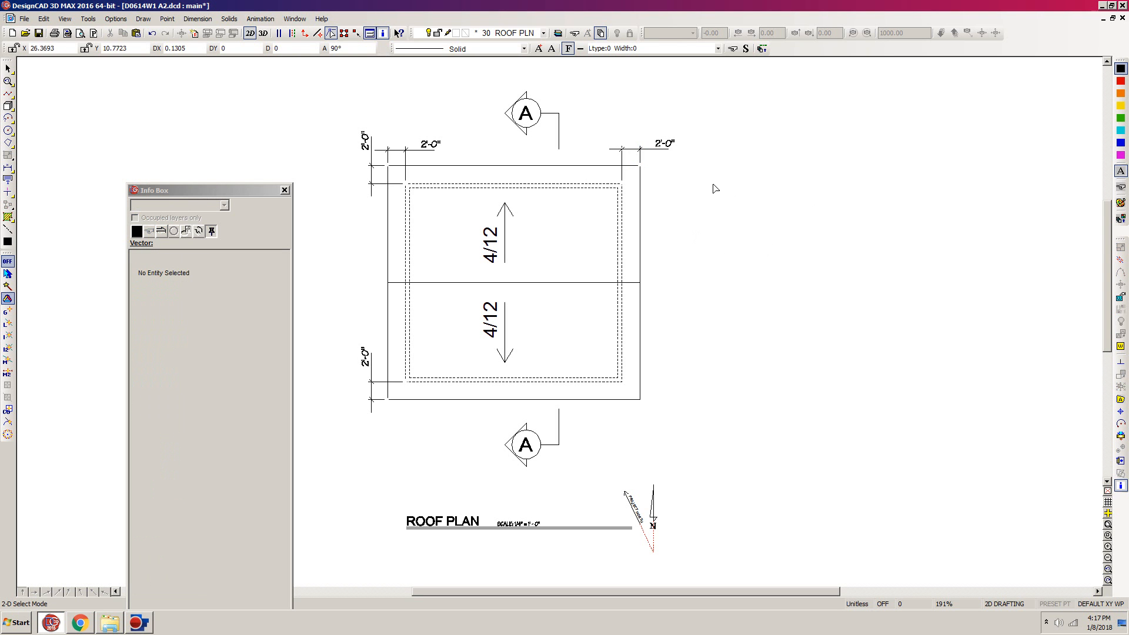
- Convert the four 2'-0" texts from the exploded overhang dimensions to 2D text and check the upper-right one's properties
left_click(674, 140)
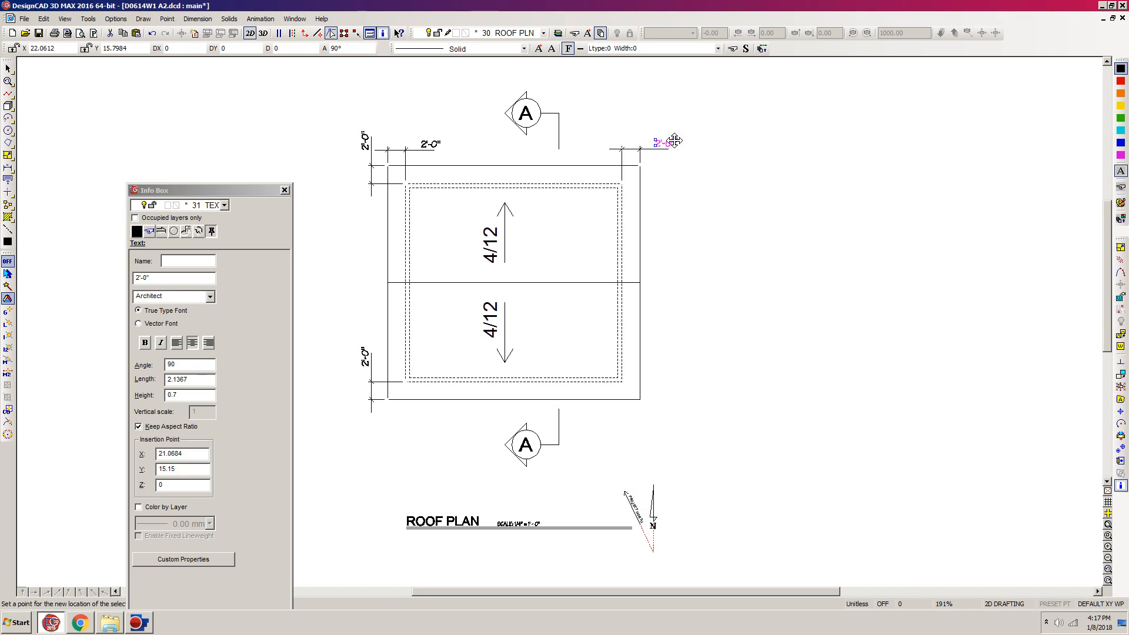
left_click(675, 141)
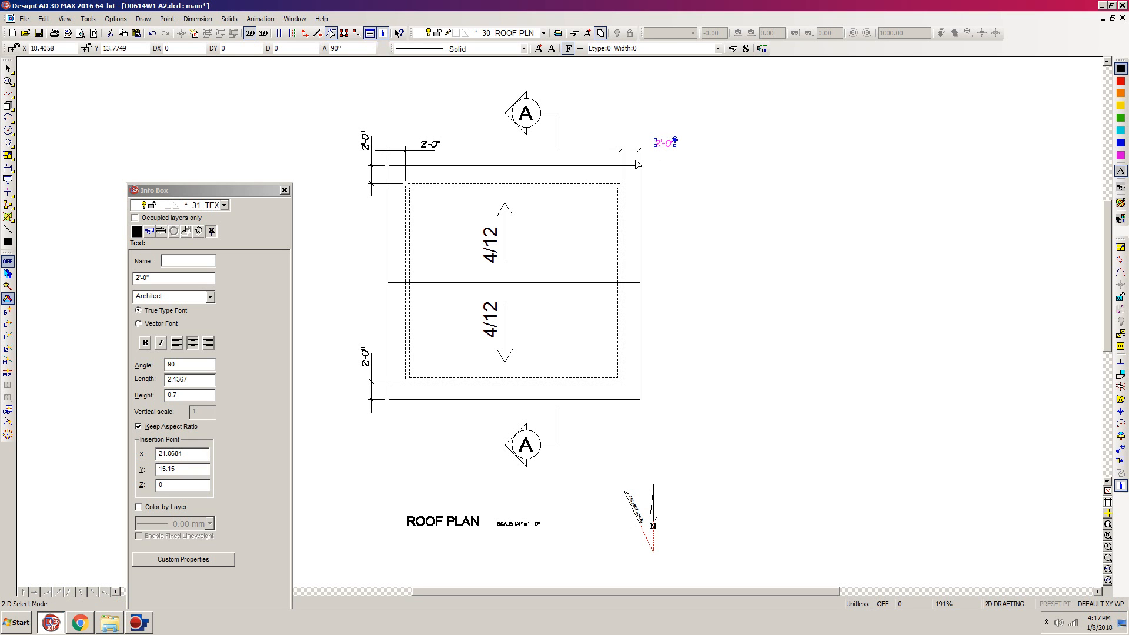
left_click(438, 143, "shift")
left_click(363, 135, "shift")
left_click(363, 351, "shift")
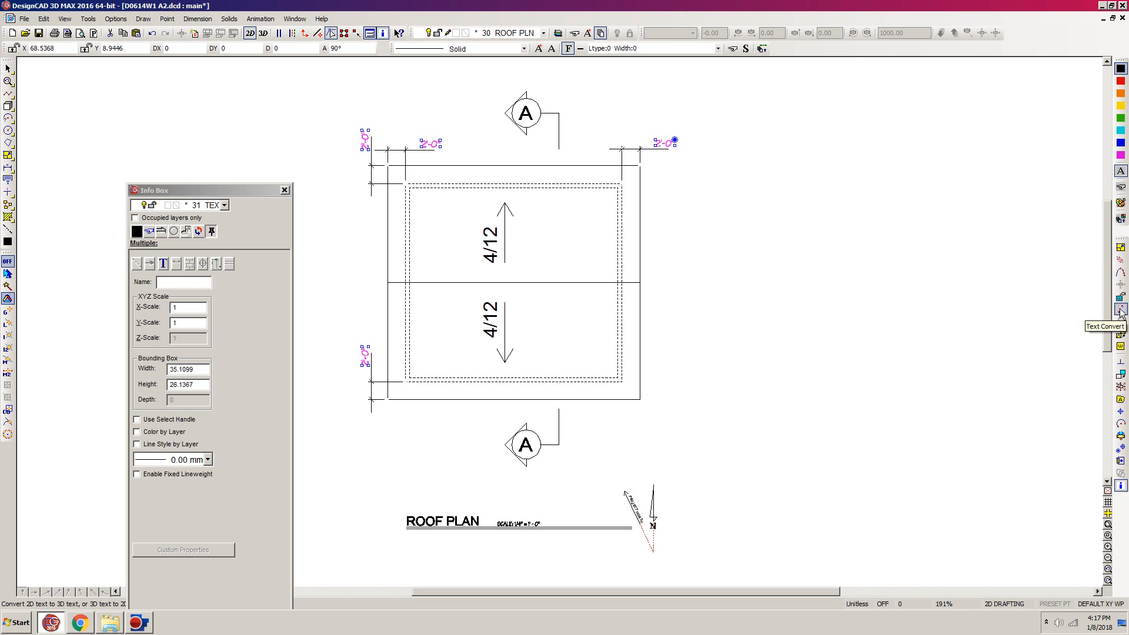
left_click(1121, 310)
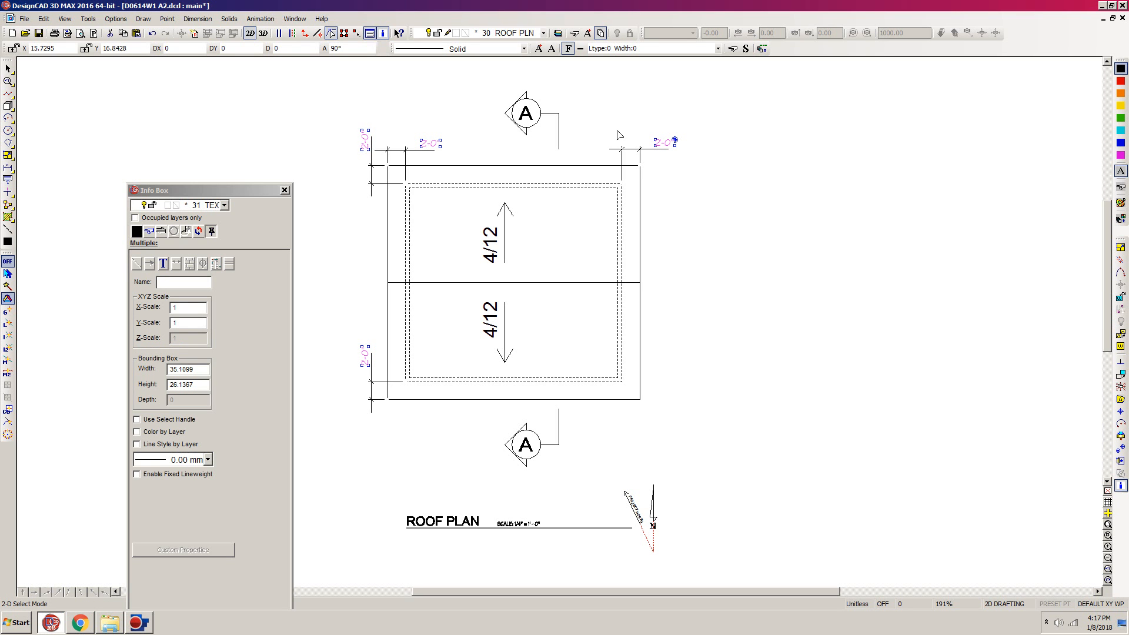
key("Escape")
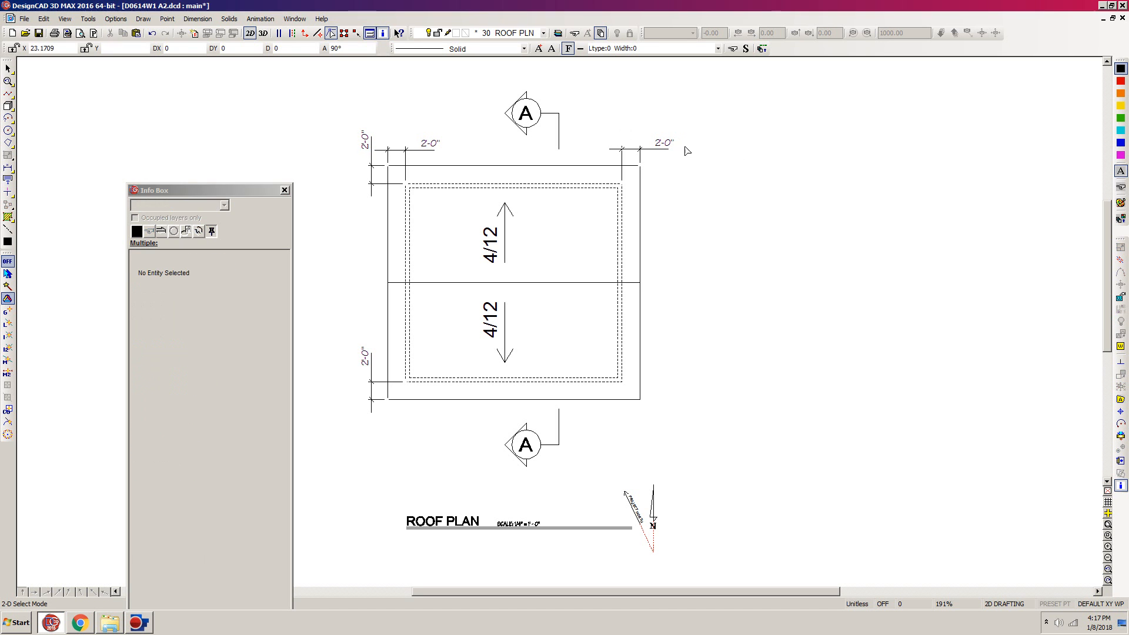
left_click(674, 140)
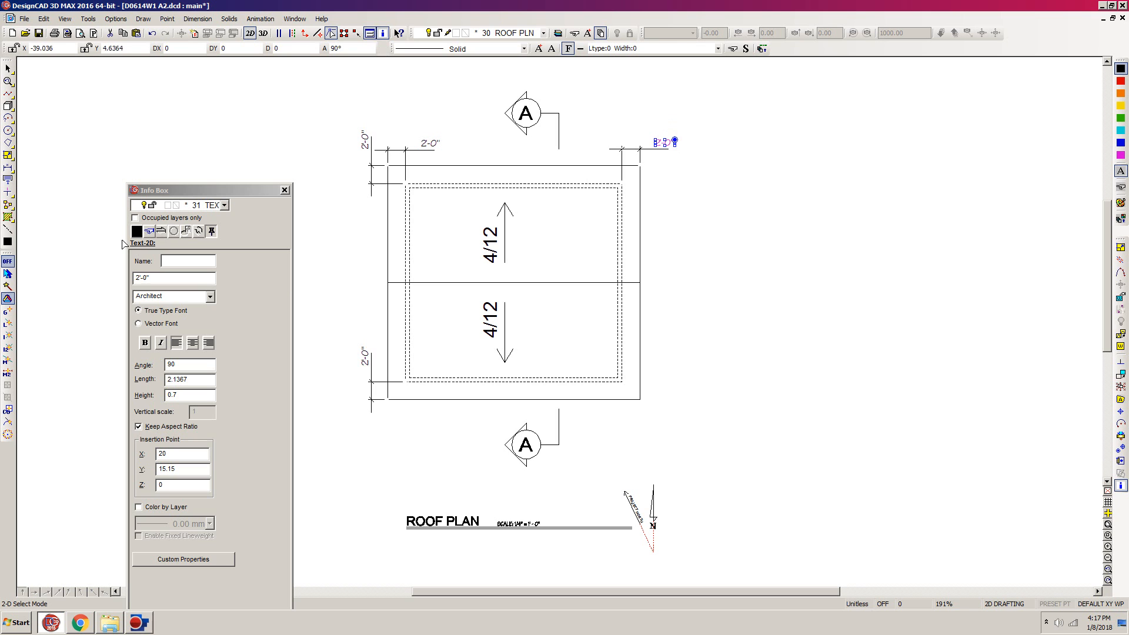
left_click(731, 212)
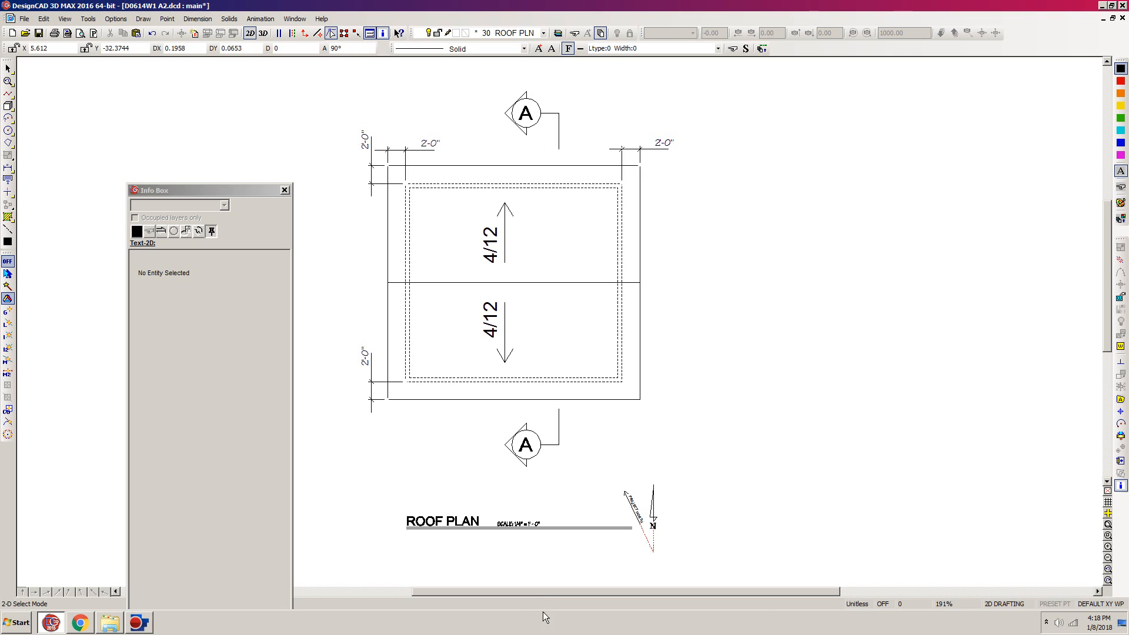
- Change the scale note beside the ROOF PLAN title to SCALE: 1/8" = 1' - 0" and move the Info Box out of the way
key("w")
left_click(591, 483)
left_click(438, 540)
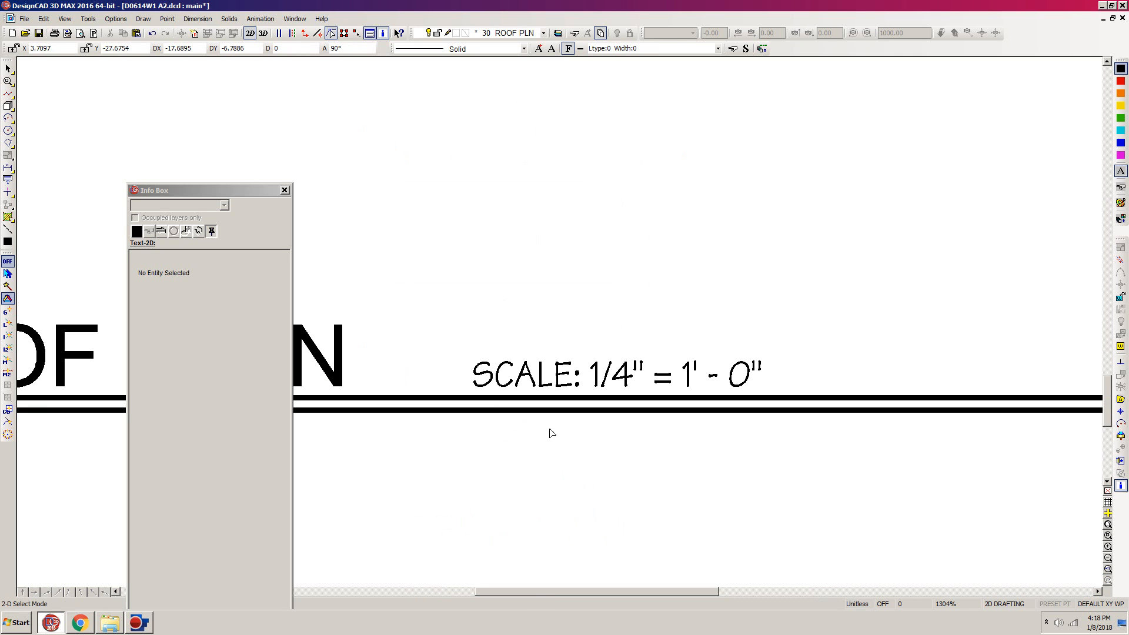
left_click(484, 390)
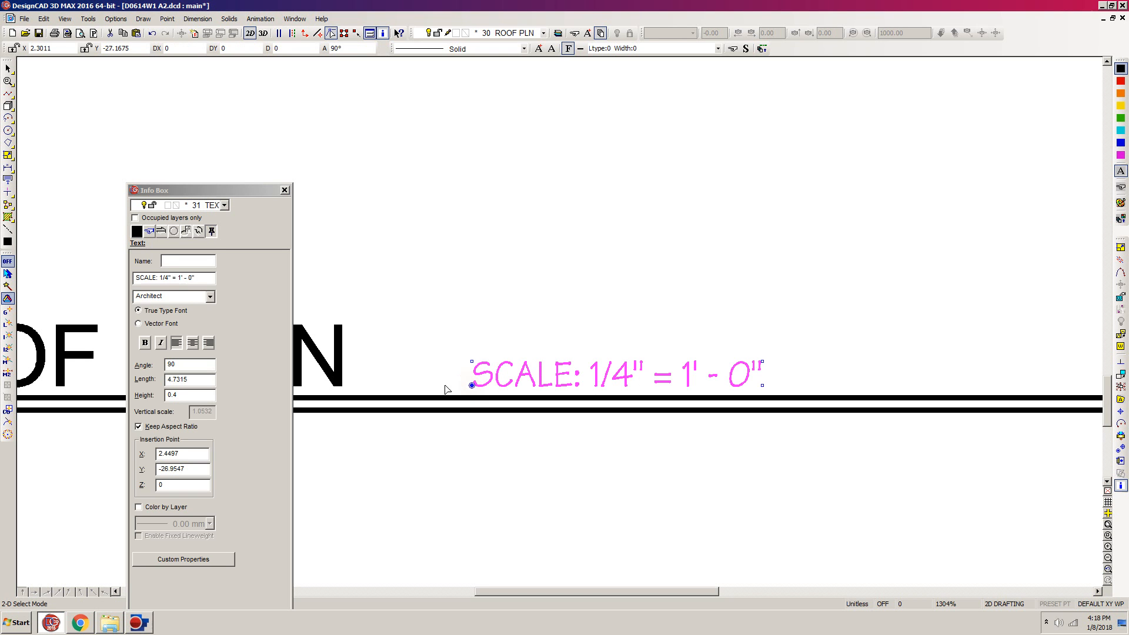
left_click(168, 280)
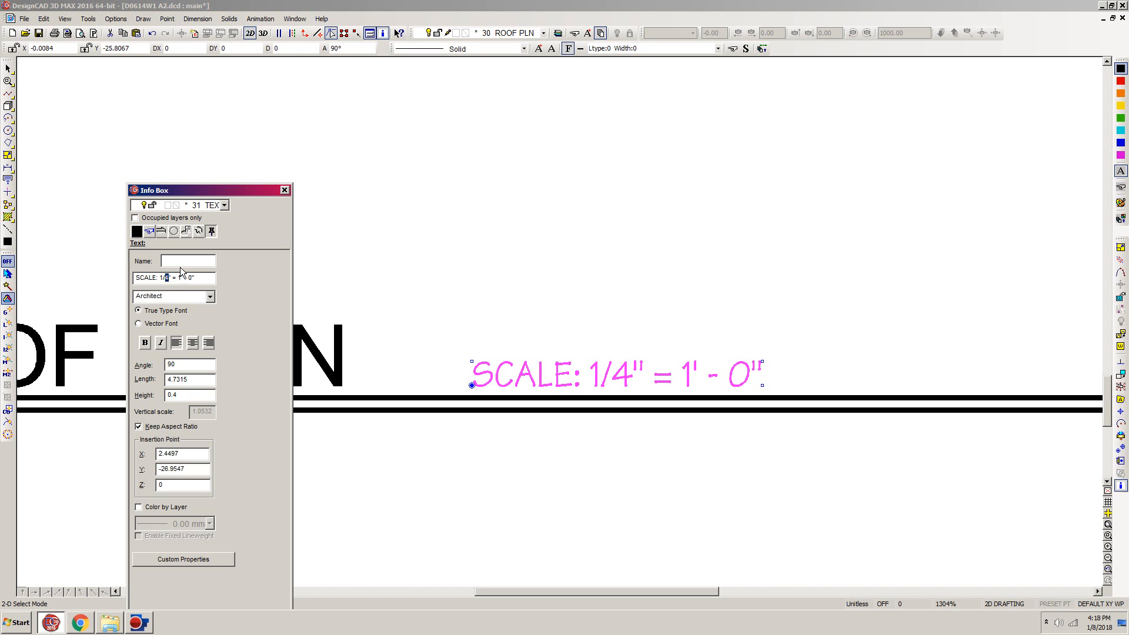
type("8")
key("Tab")
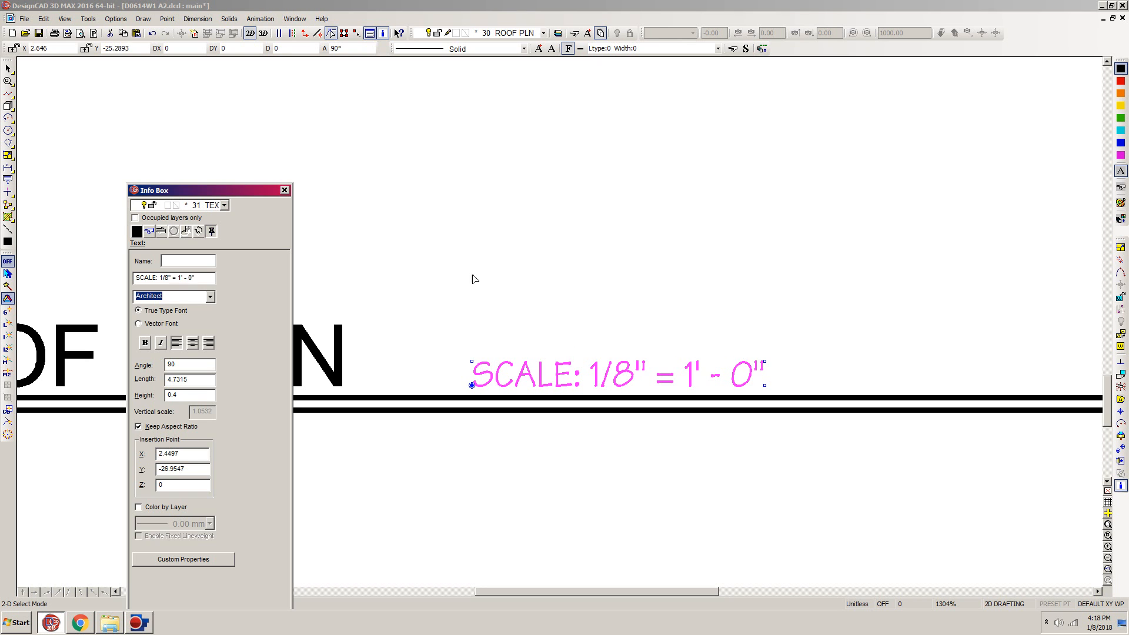
left_click_drag(227, 191, 279, 603)
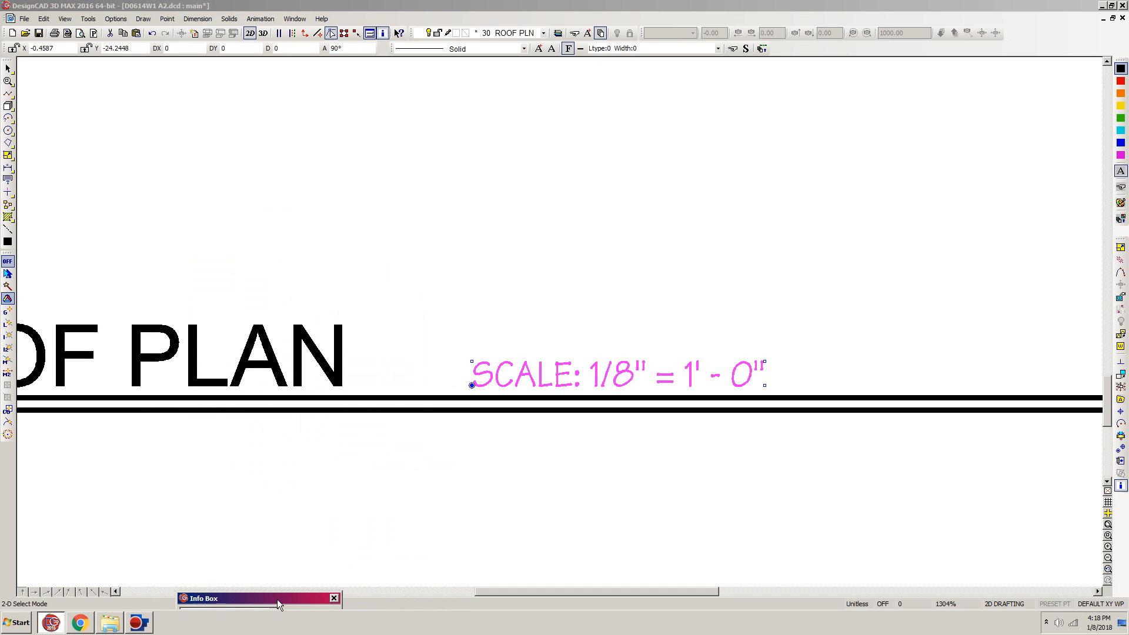
- Scale the roof plan with its dimensions, slope arrows and section markers by a factor of .5, leaving out the title and north arrow
left_click(444, 264)
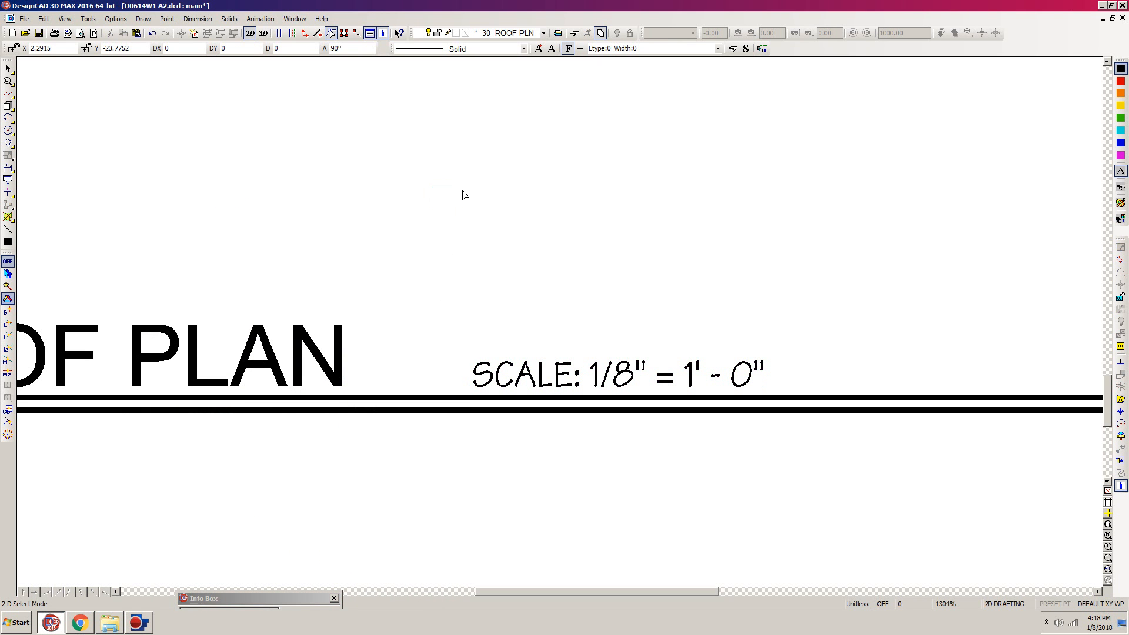
key("F7")
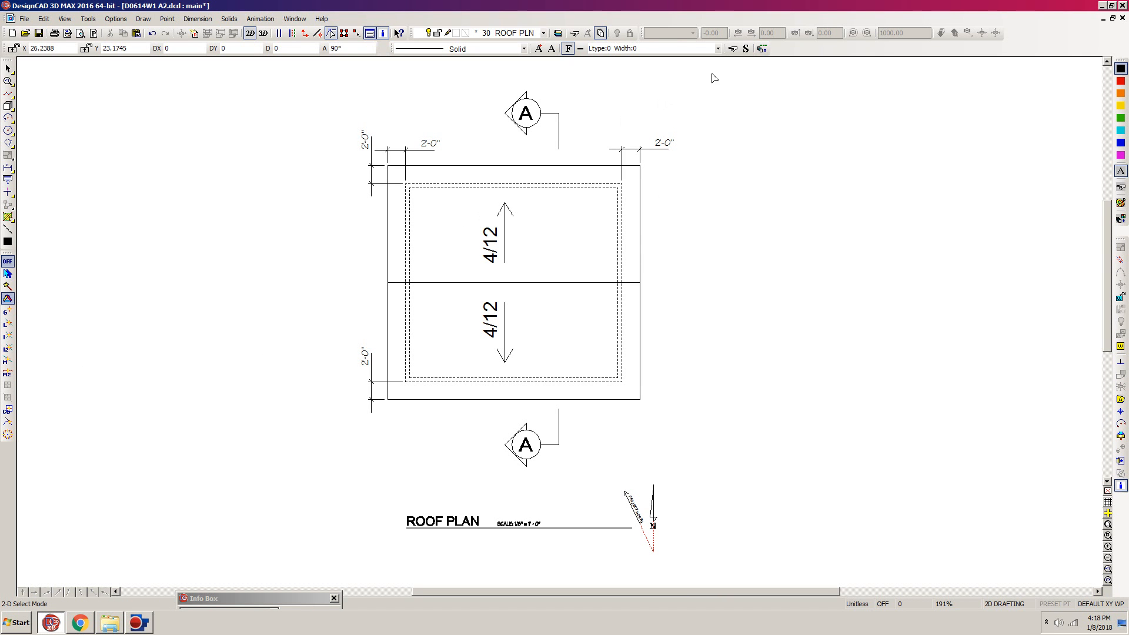
left_click(734, 69)
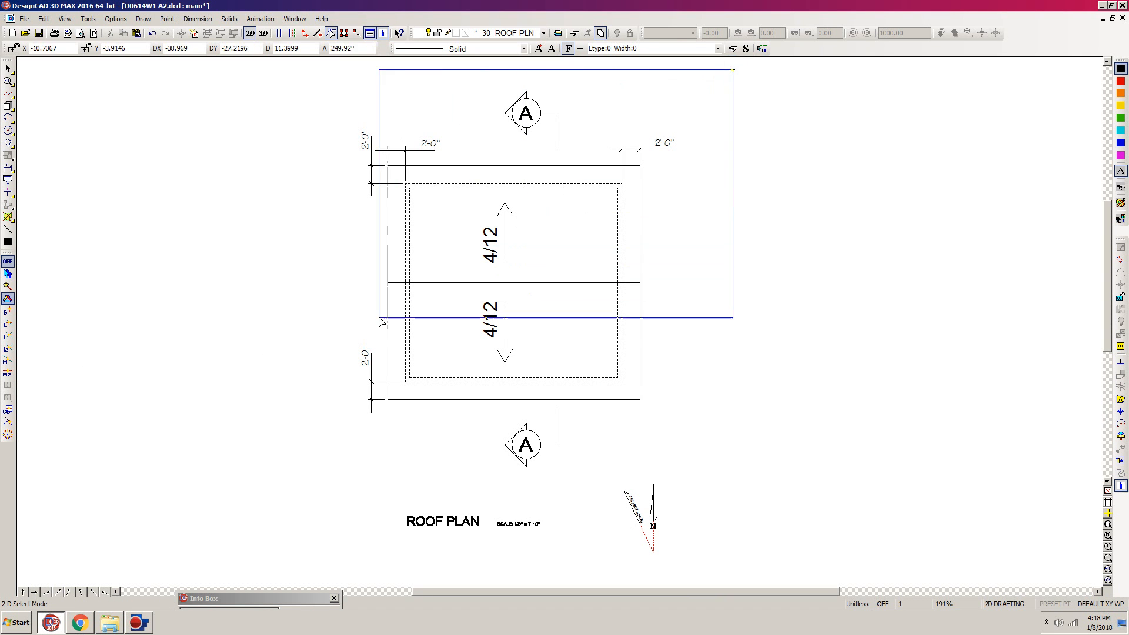
left_click(308, 484)
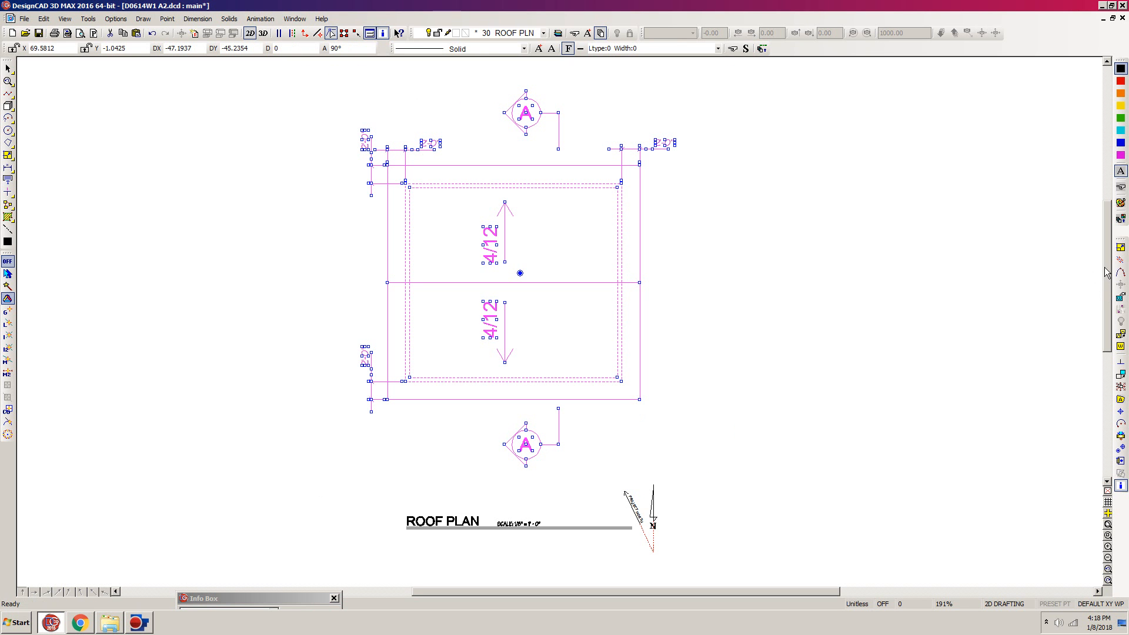
left_click(1121, 248)
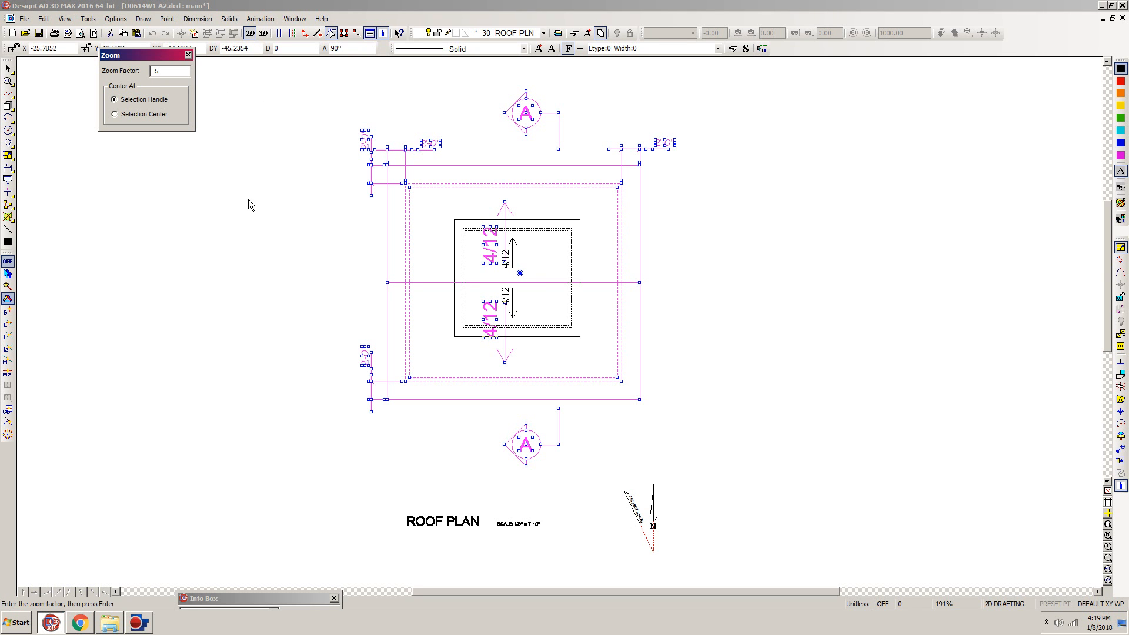
key("Return")
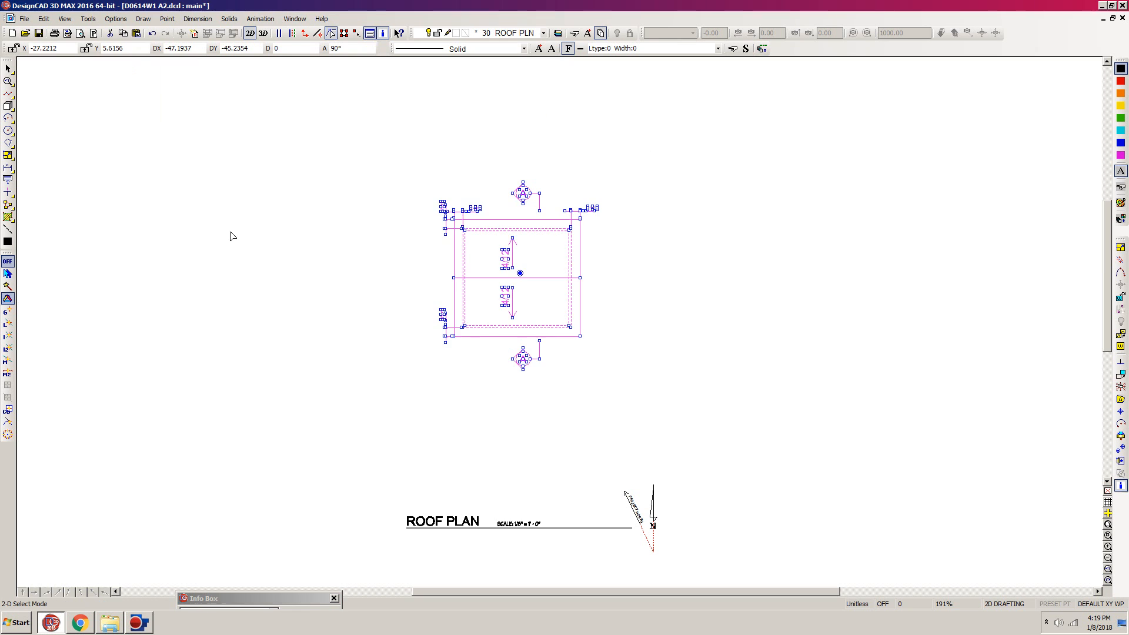
left_click(377, 178)
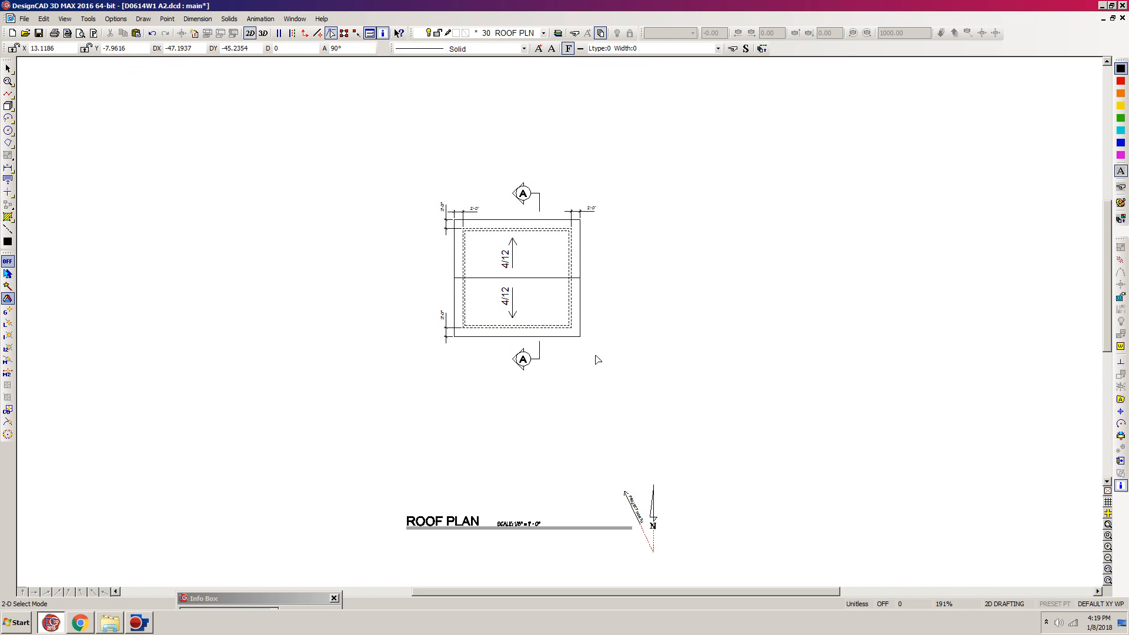
- Move the ROOF PLAN title, scale note and north arrow up to just below the reduced roof plan
left_click_drag(716, 471, 367, 565)
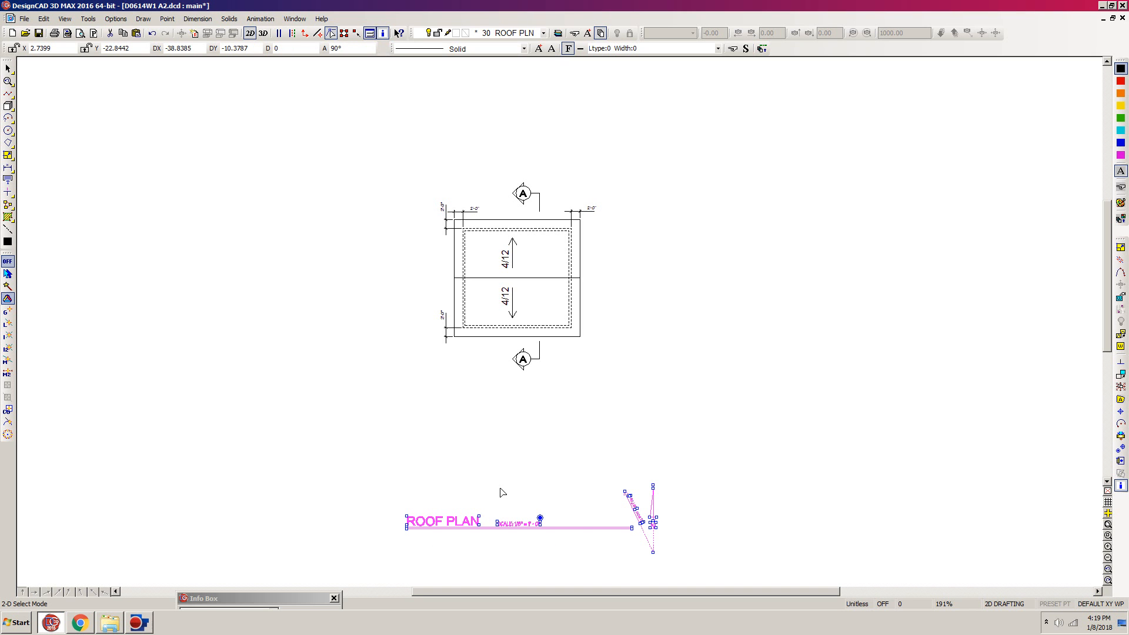
key("m")
left_click(530, 385)
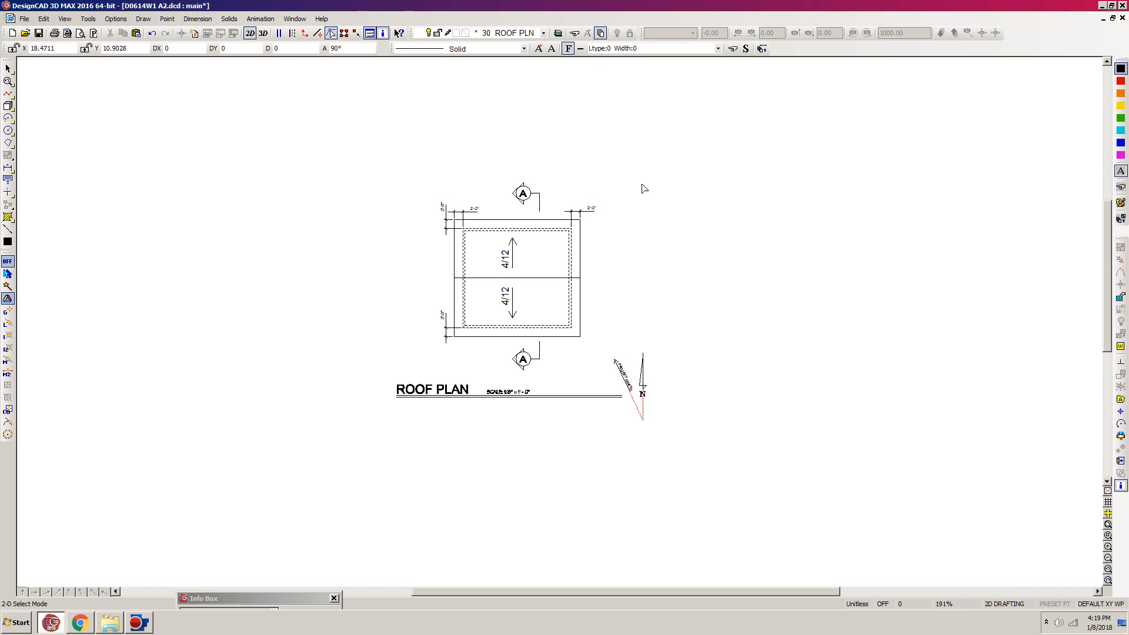
- Examine the reduced roof plan up close, including its overhang dimensions, slope arrows, section markers and title
key("z")
left_click(642, 159)
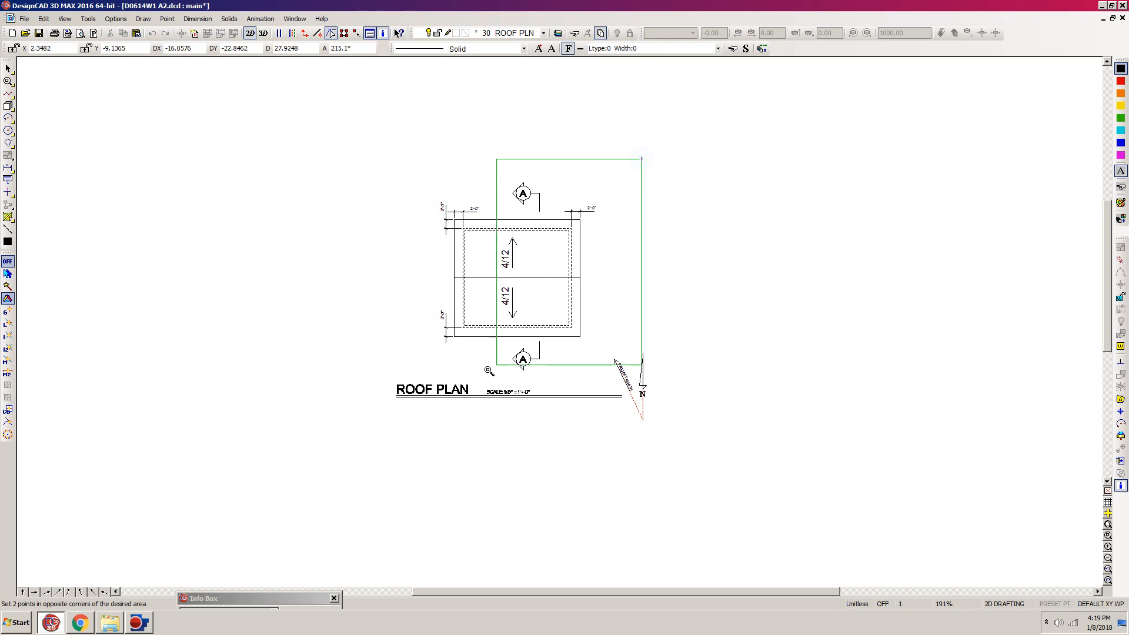
left_click(407, 404)
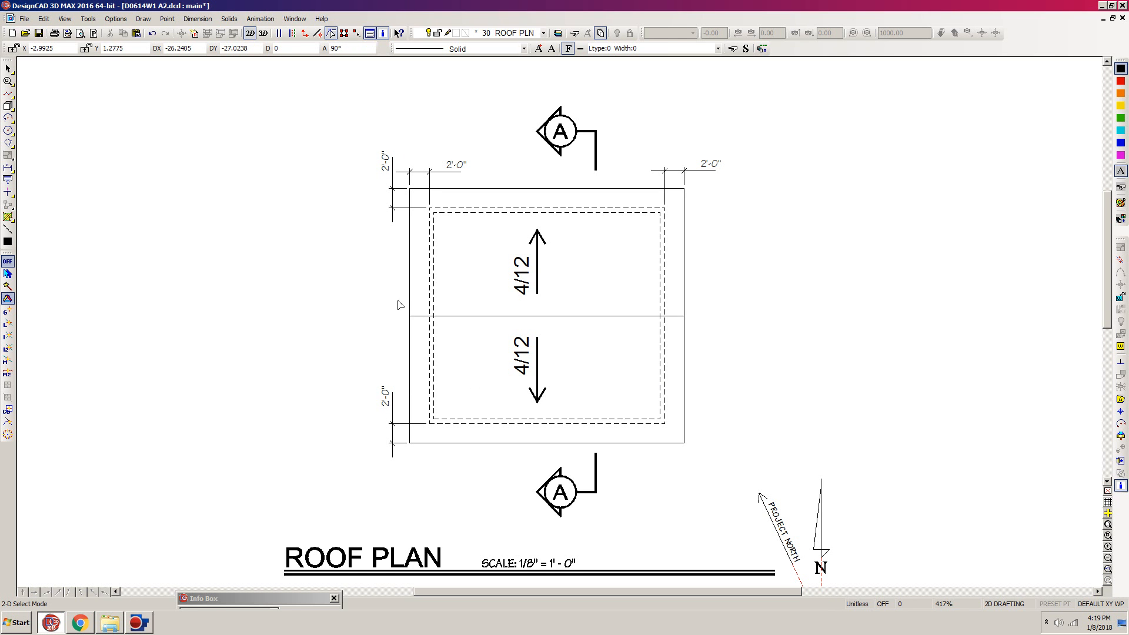
key("z")
scroll(382, 291, "up", 2)
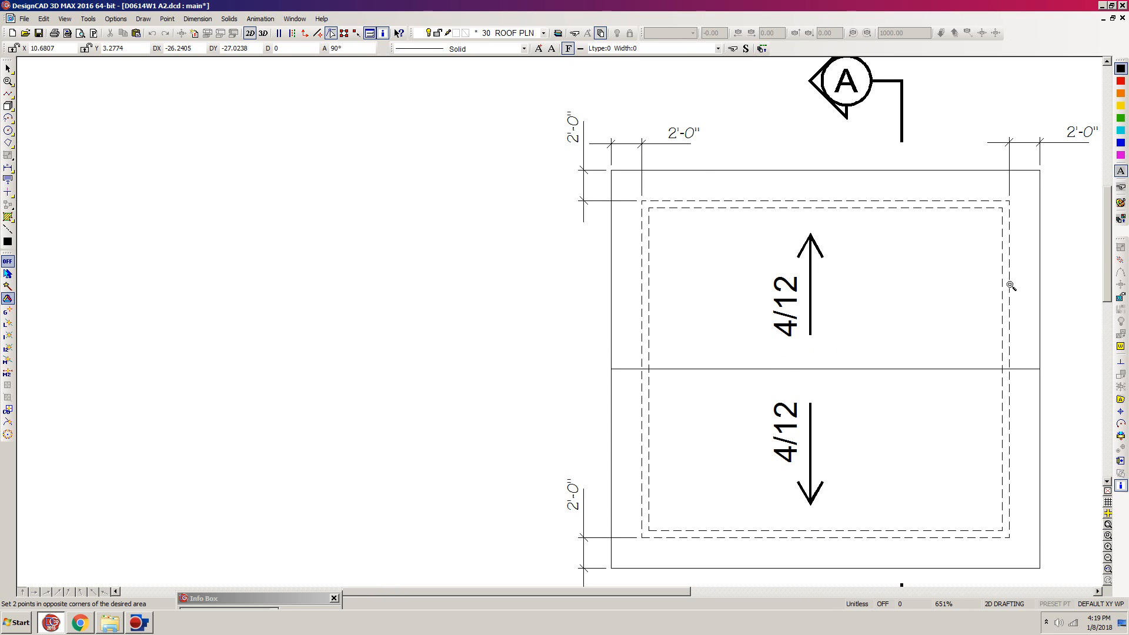
left_click(1057, 142)
left_click(526, 517)
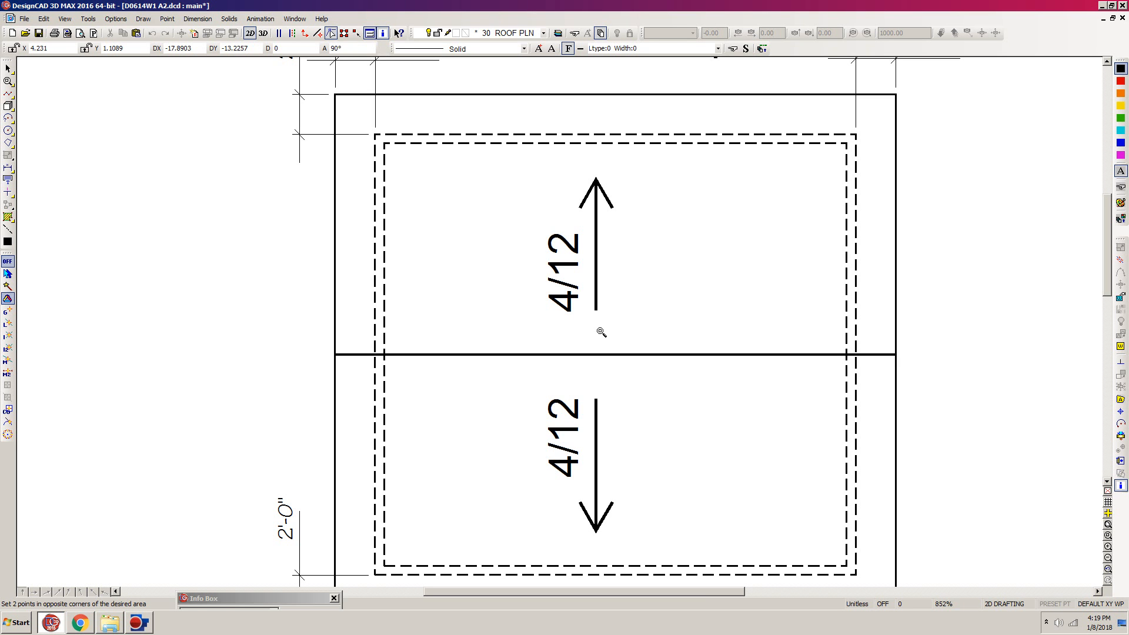
key("Escape")
key("f")
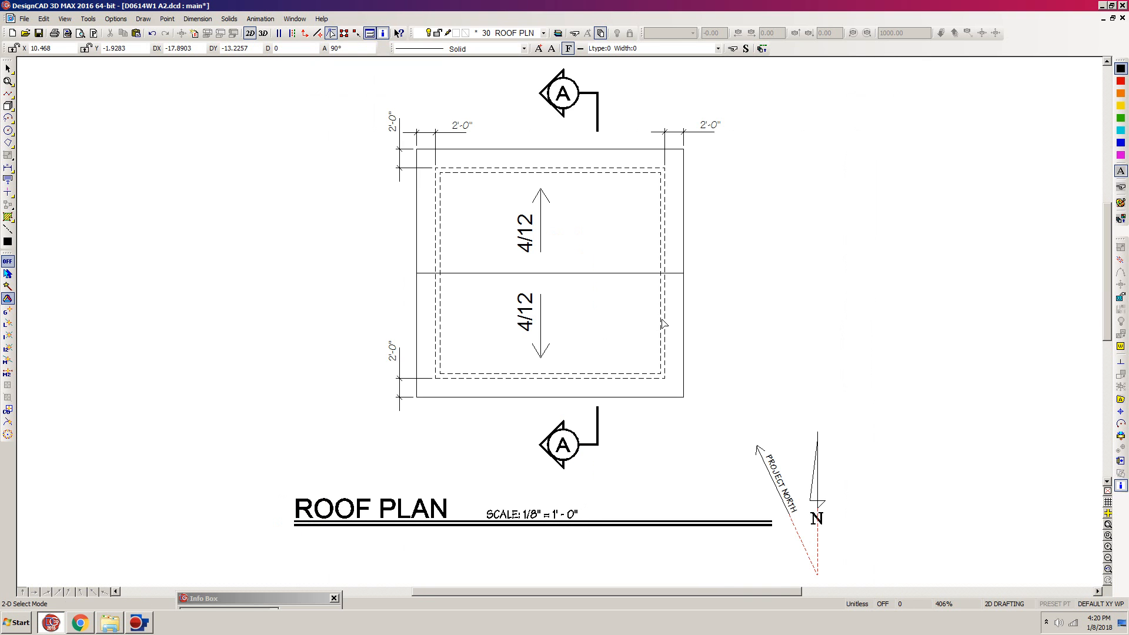
- Make layer 254 BORDER visible and editable so the sheet border shows around the roof plan
scroll(559, 320, "down", 3)
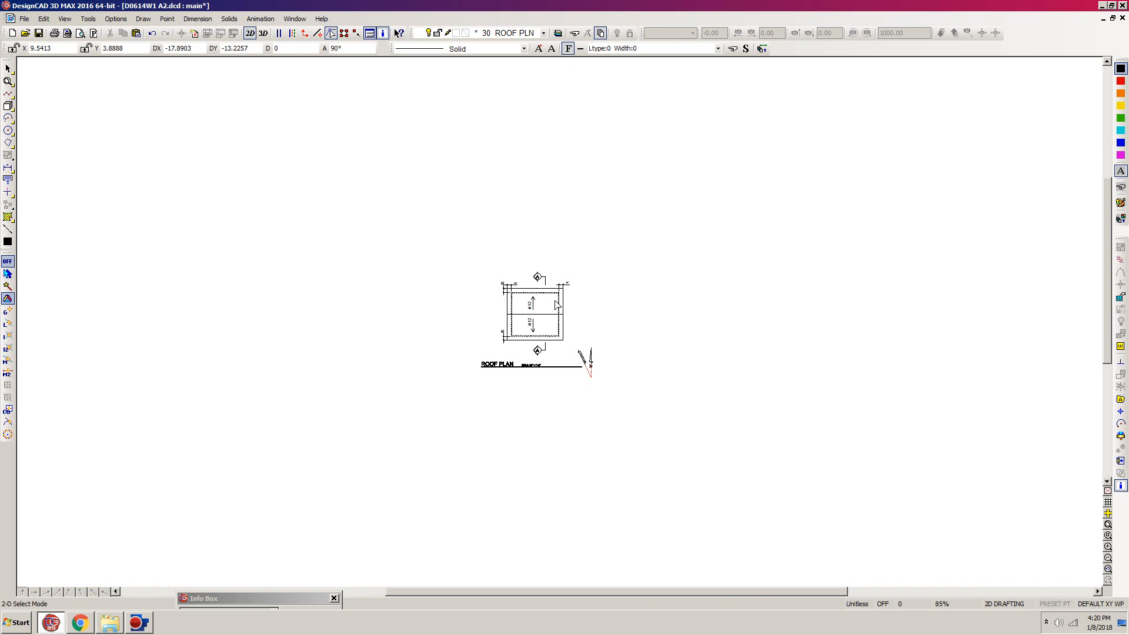
key("ctrl+l")
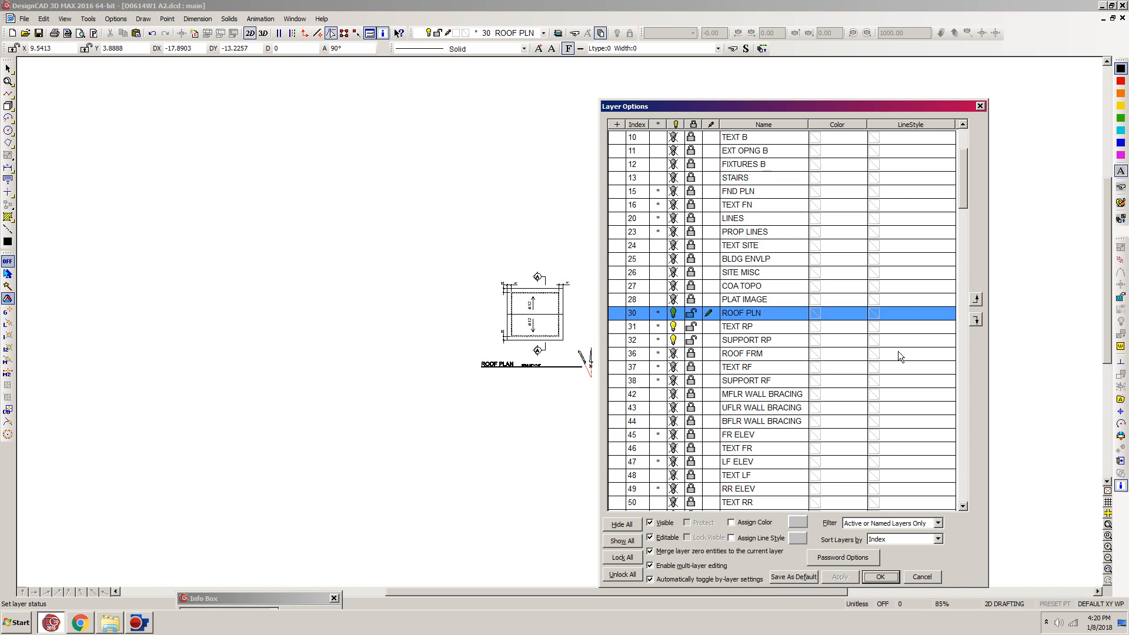
left_click_drag(962, 188, 977, 365)
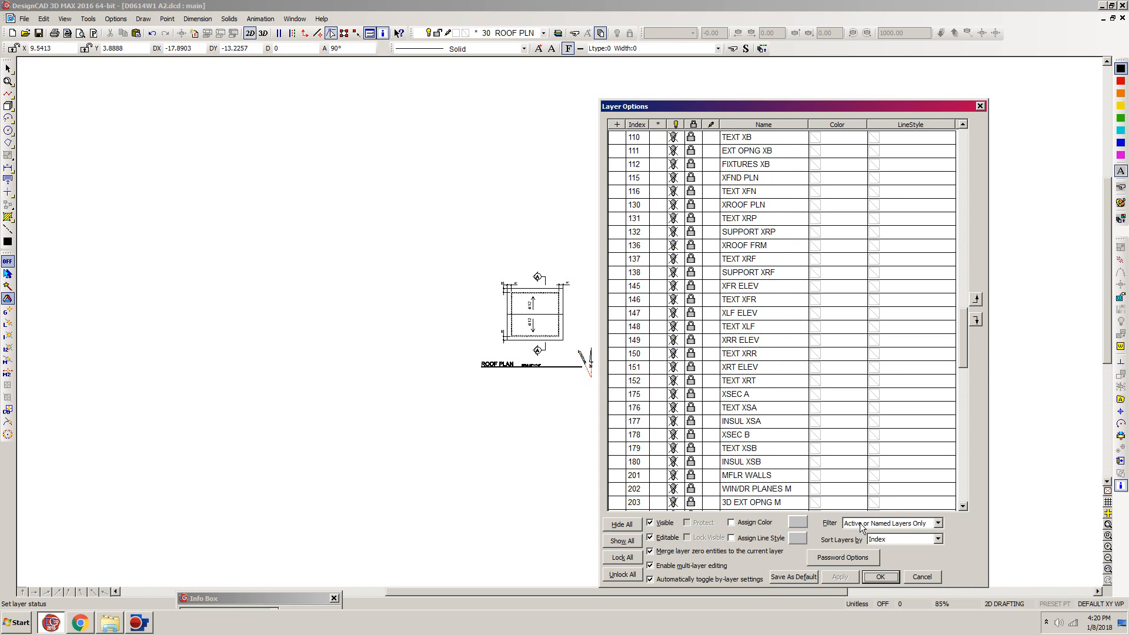
left_click_drag(960, 348, 976, 424)
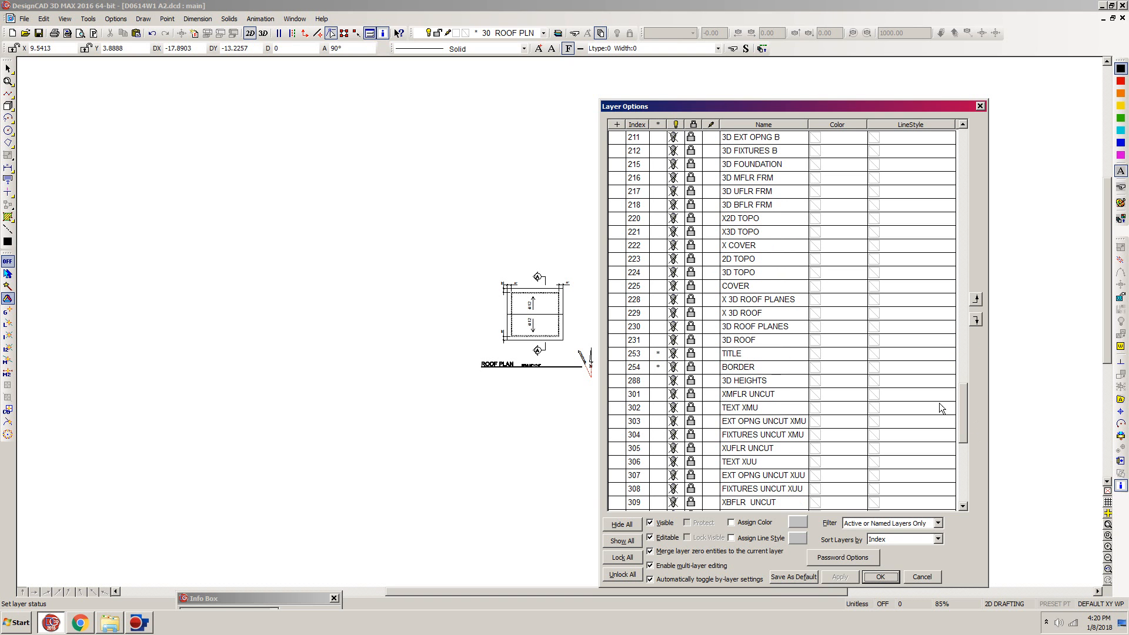
left_click(693, 368)
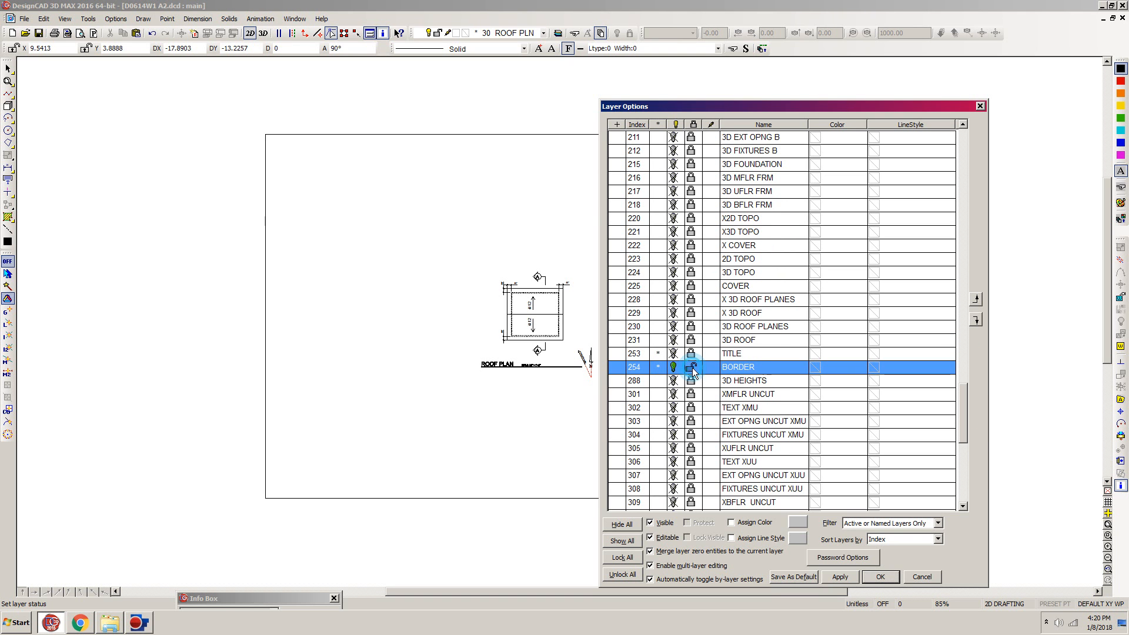
left_click(879, 579)
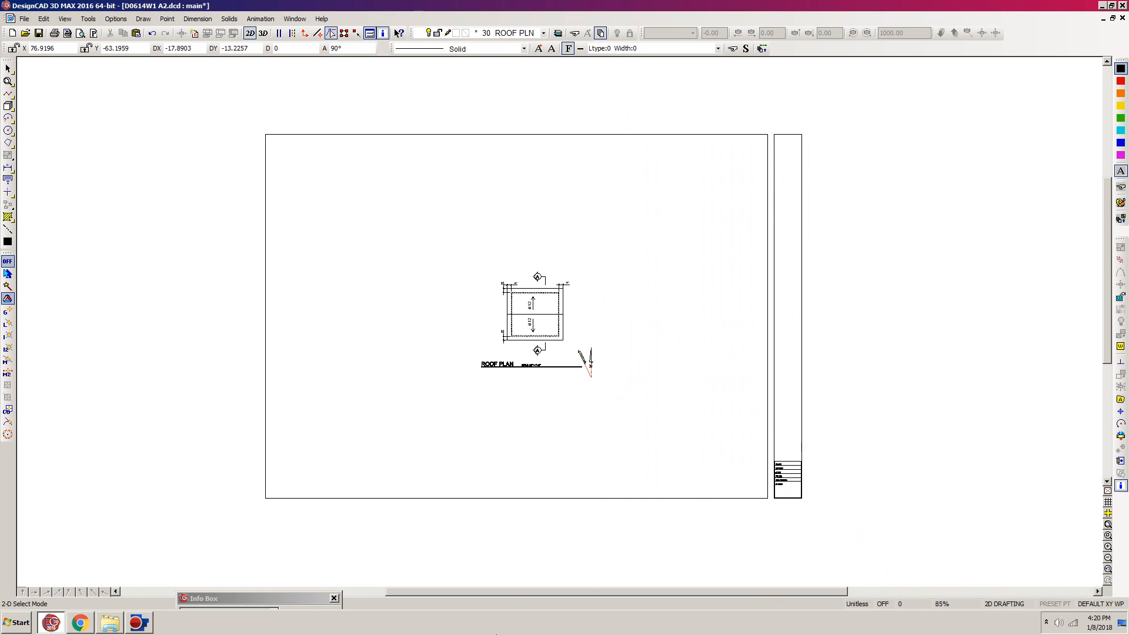
- Move the complete roof plan with its title and north arrow outside the sheet border, beyond its lower-left corner
left_click_drag(609, 247, 479, 418)
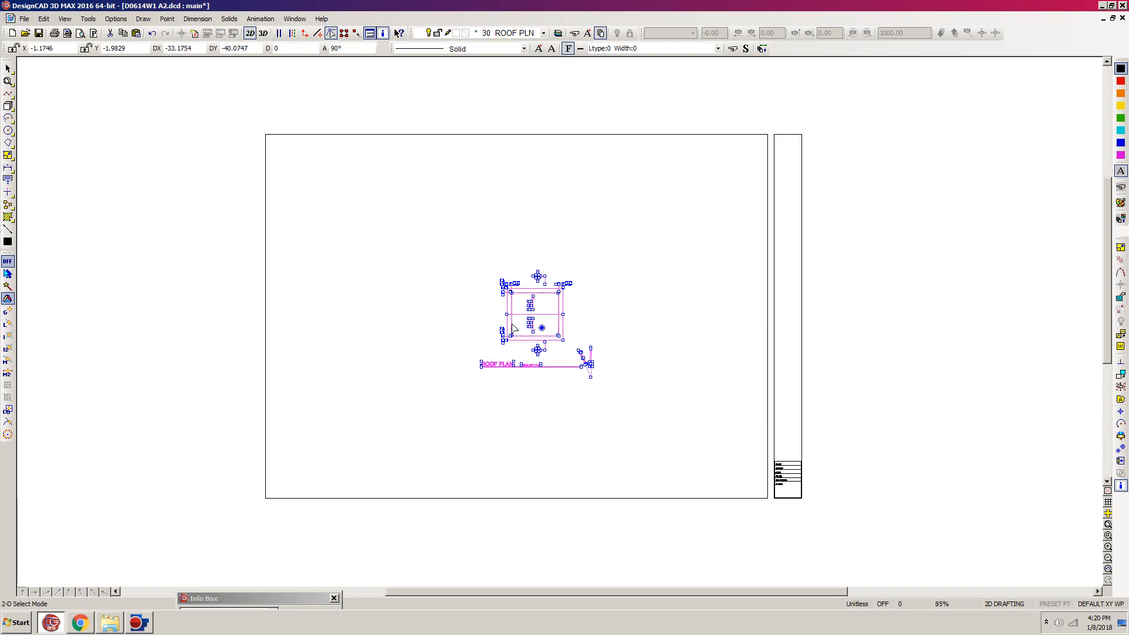
left_click_drag(516, 325, 150, 460)
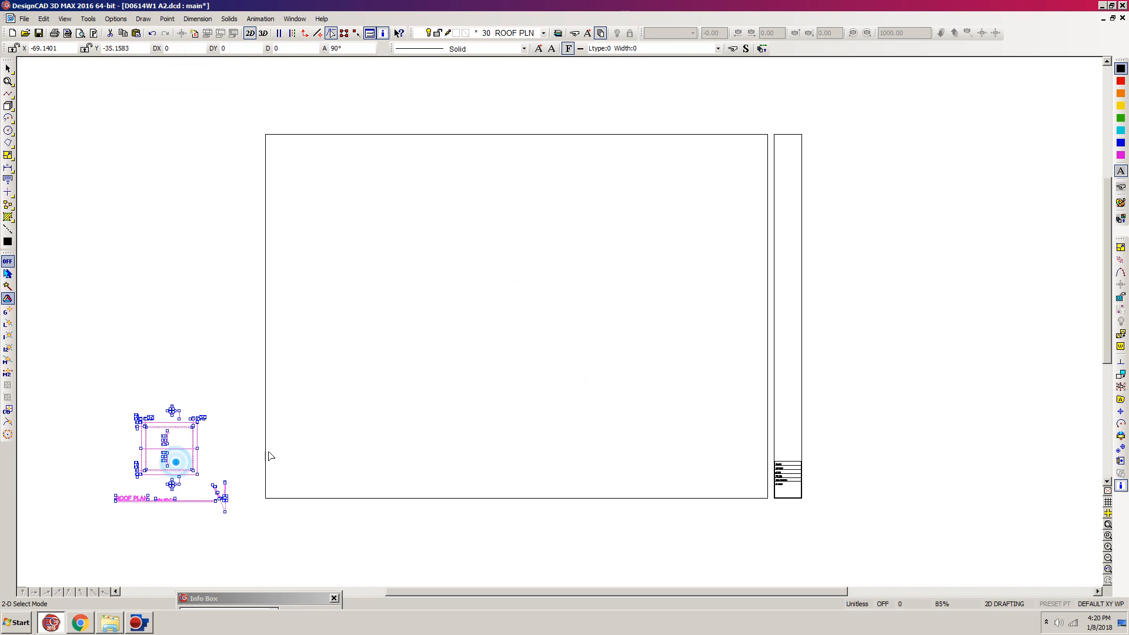
left_click(279, 418)
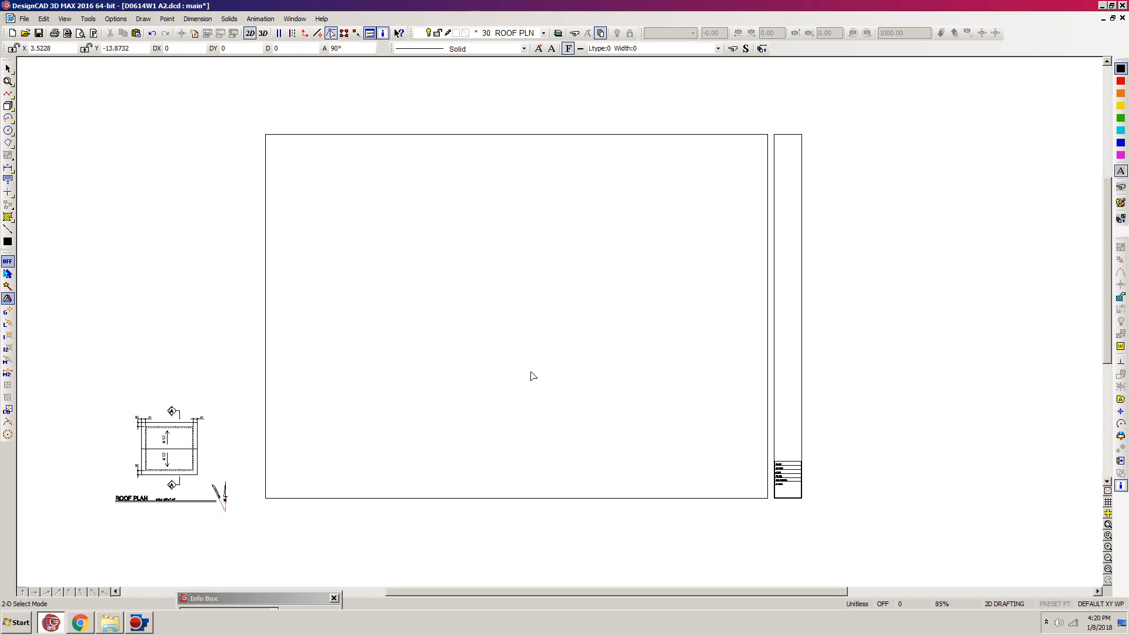
- Make layer 1 MFLR PLN the current layer and unlock and show layers TEXT M and EXT OPNG M
key("l")
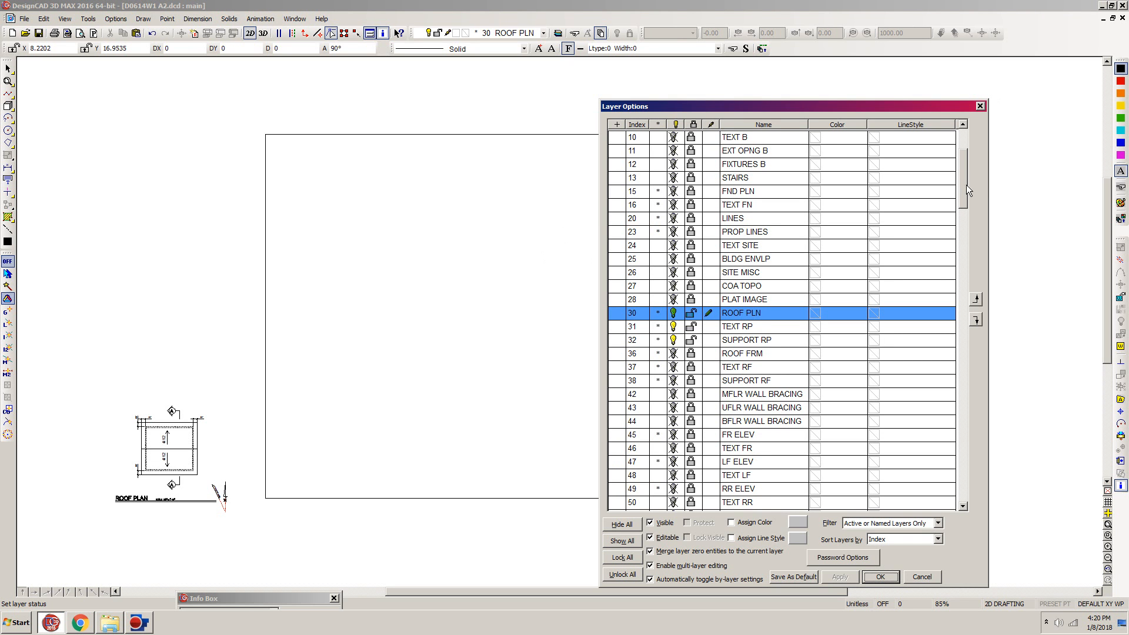
left_click_drag(962, 180, 969, 146)
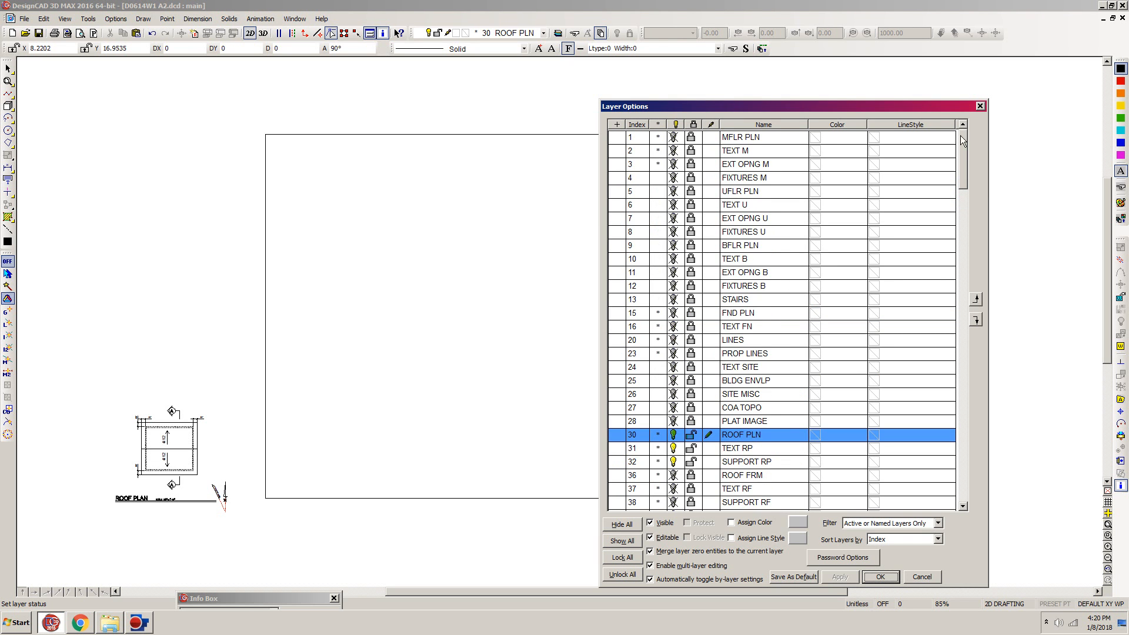
left_click(710, 141)
left_click(710, 140)
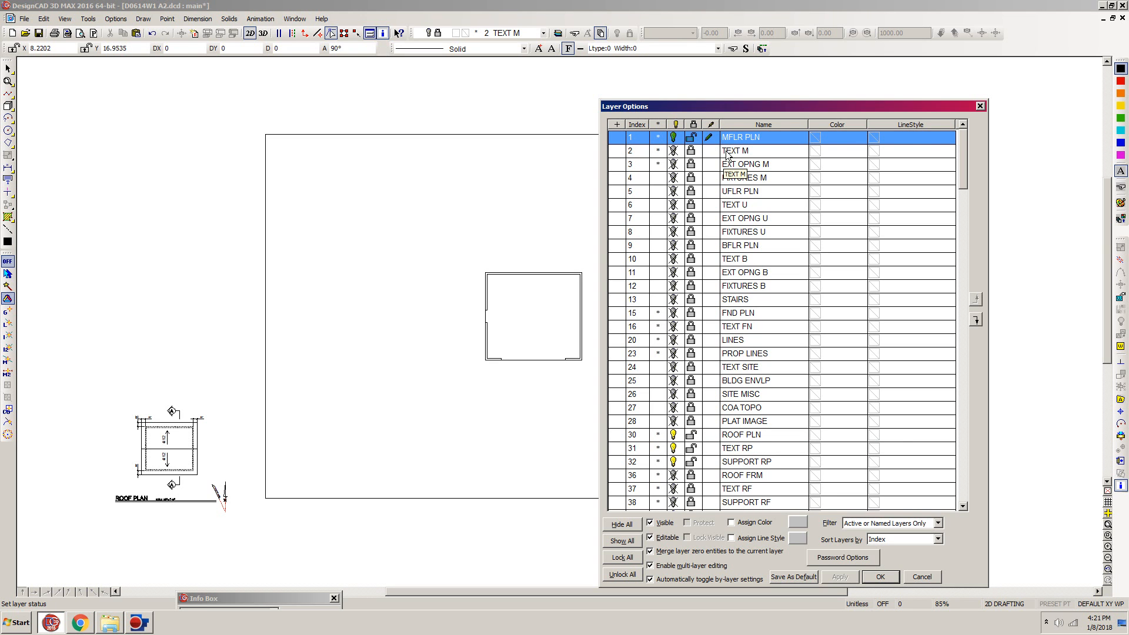
left_click(728, 153)
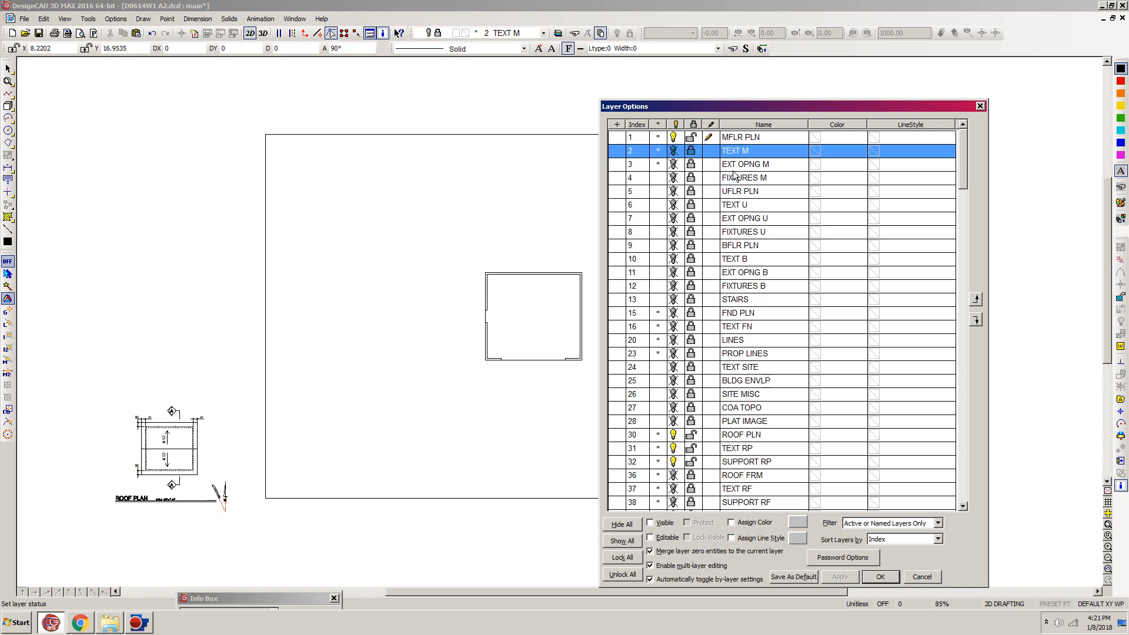
left_click(729, 165, "shift")
right_click(728, 164)
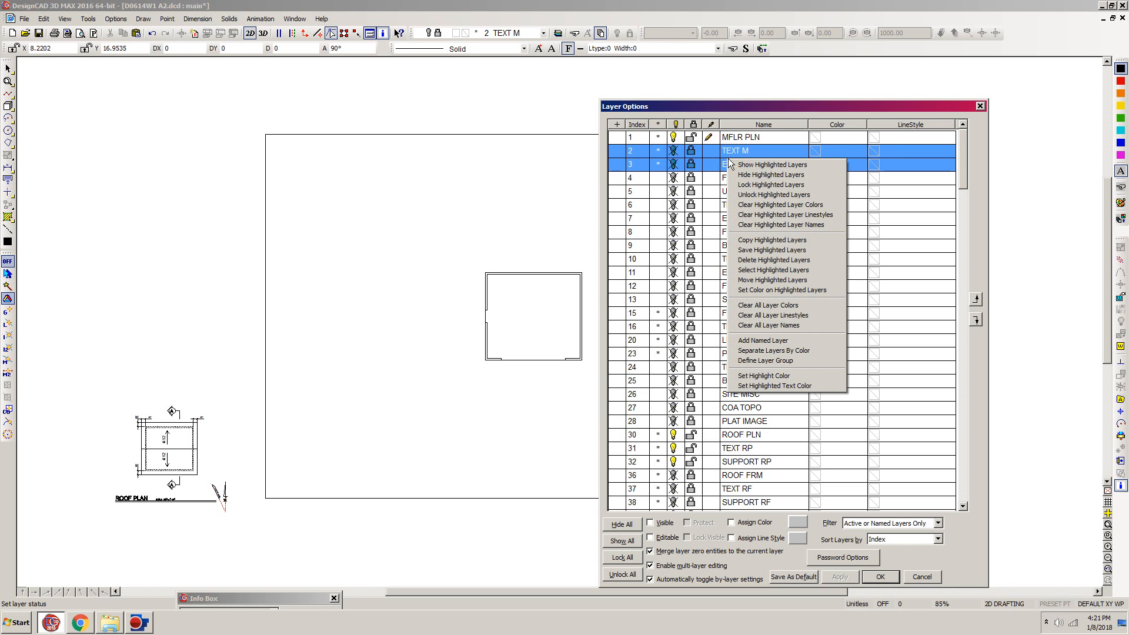
left_click(766, 194)
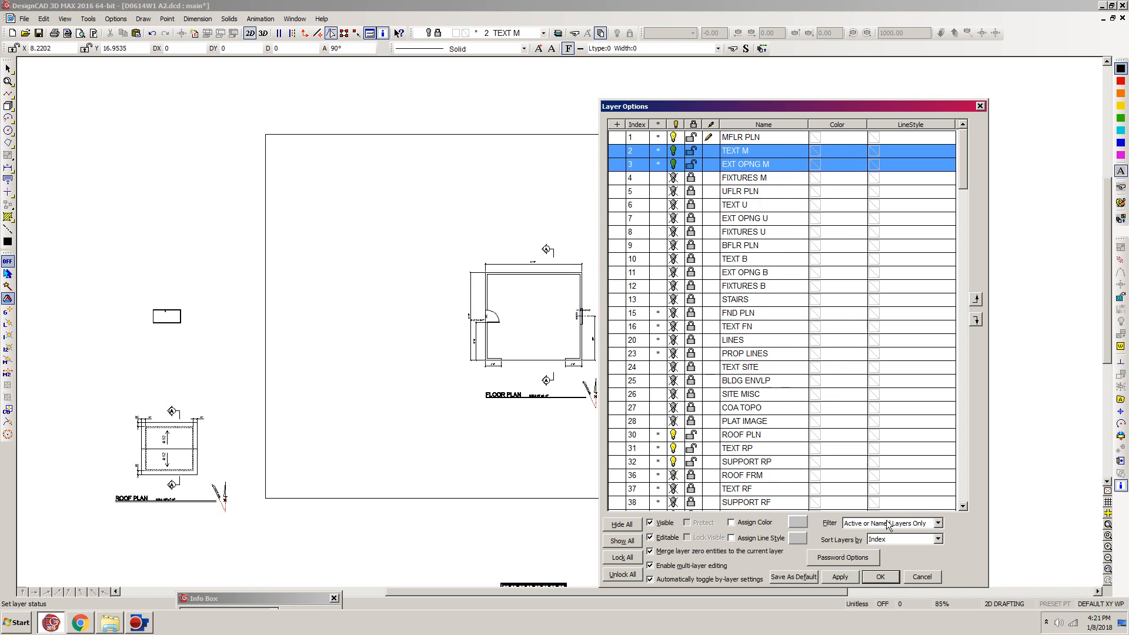
left_click(881, 576)
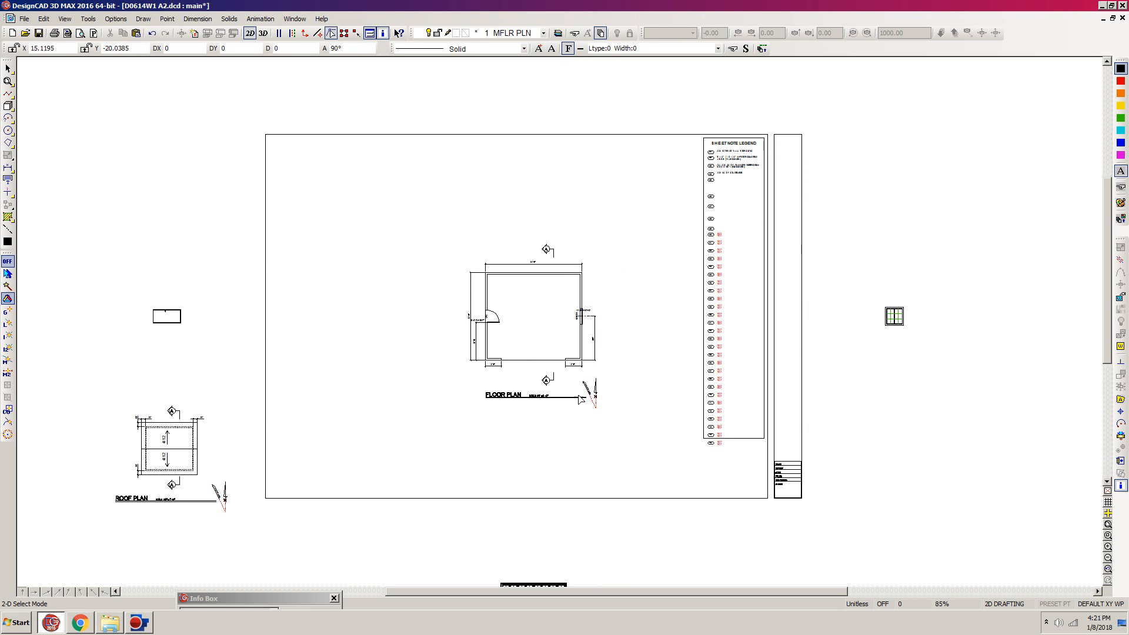
- Move the floor plan with its dimensions, title and north arrow into the upper-left corner of the sheet border
left_click_drag(645, 215, 438, 445)
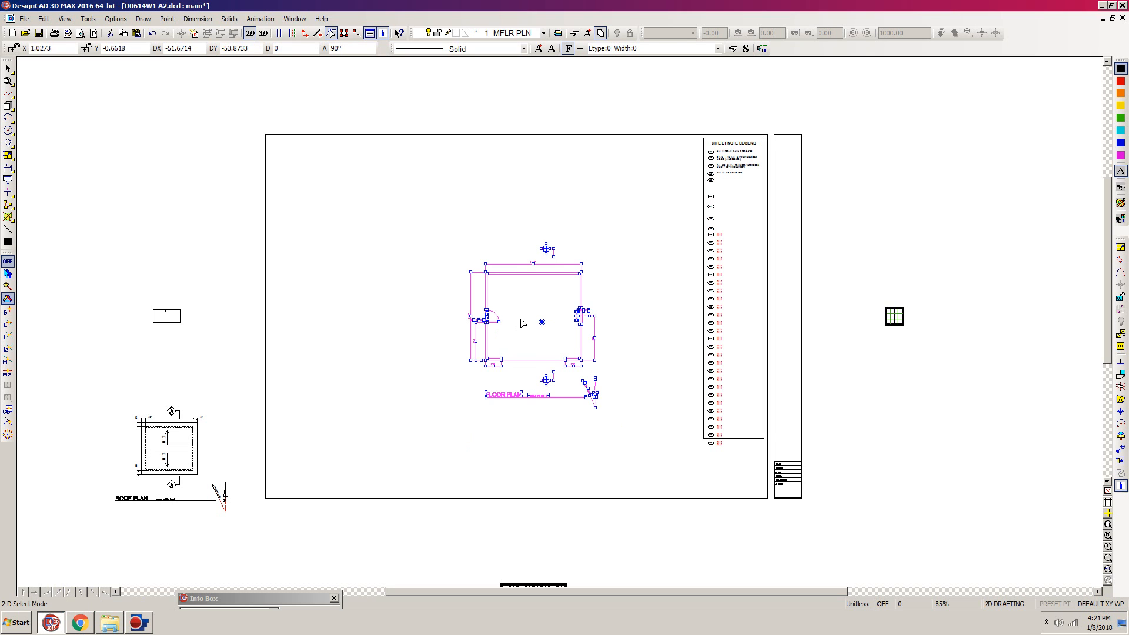
key("m")
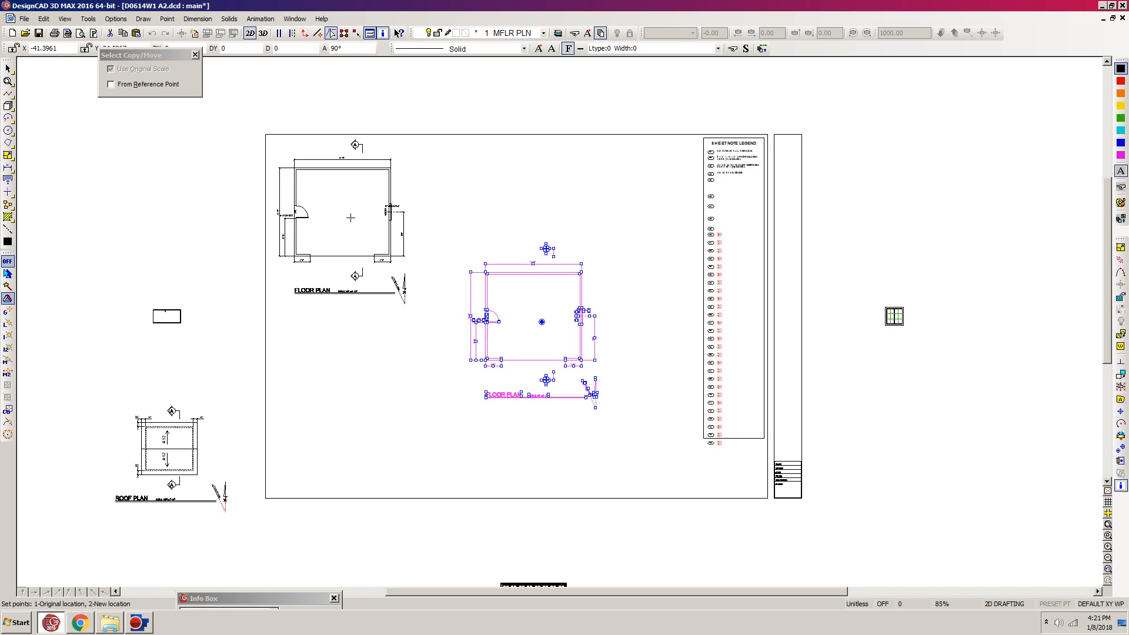
left_click(354, 217)
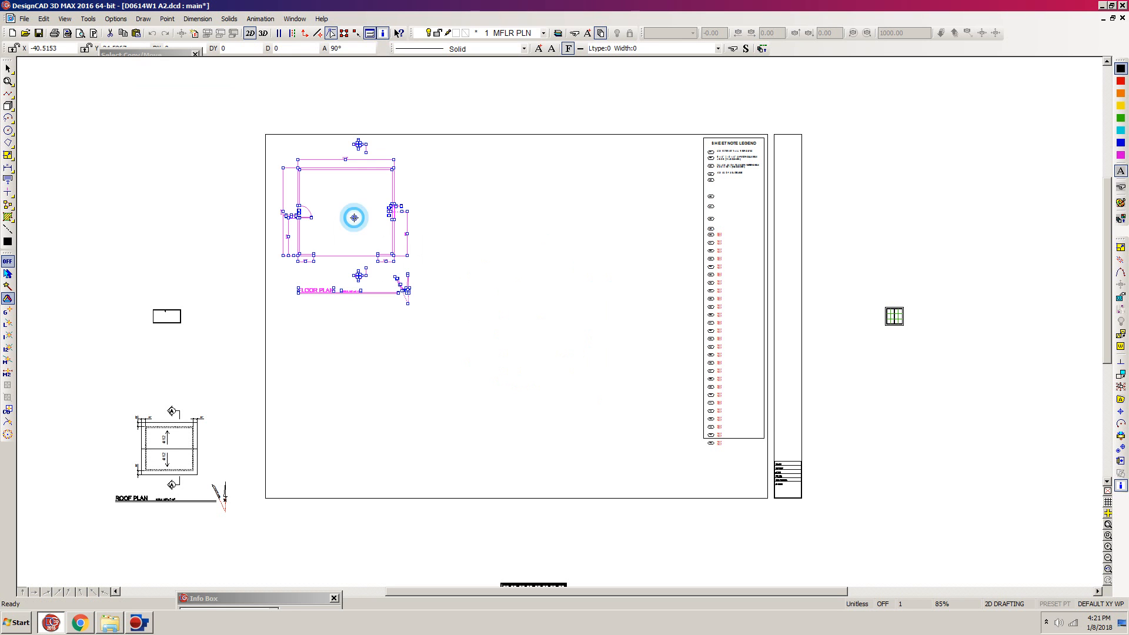
left_click(437, 255)
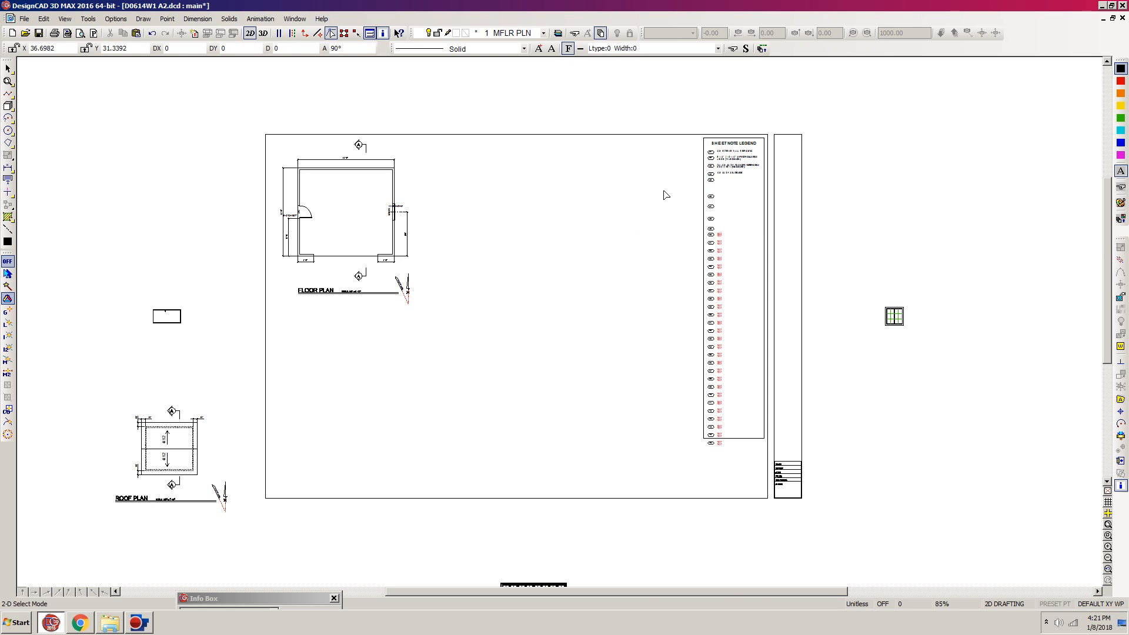
- Make layer 15 FND PLN the current layer and unlock and show layer 16 TEXT FN
key("l")
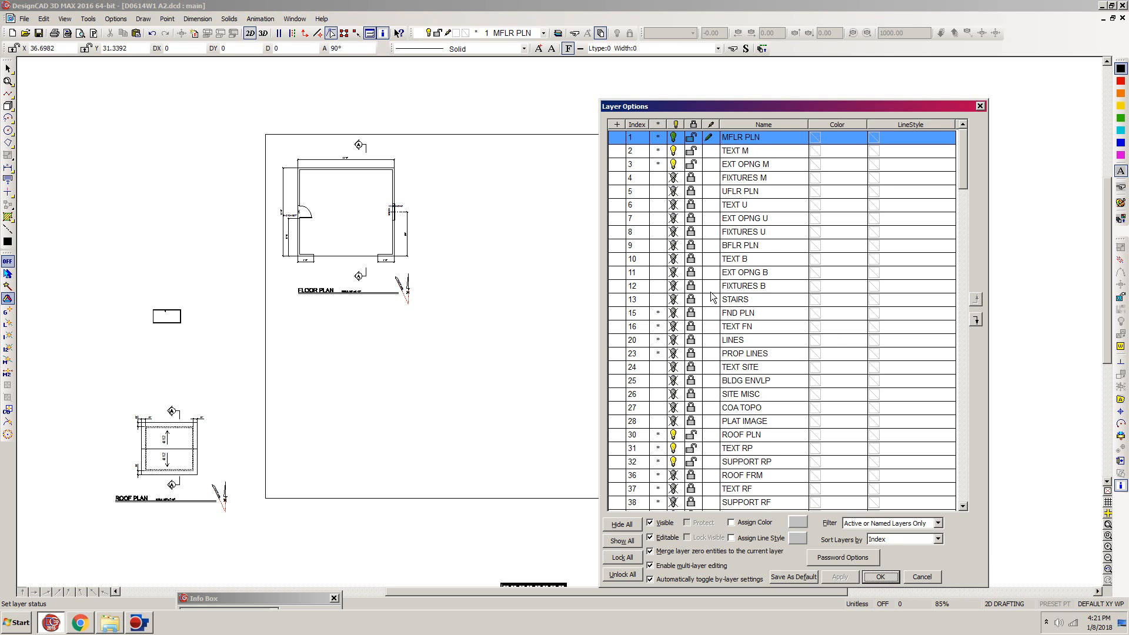
left_click(712, 317)
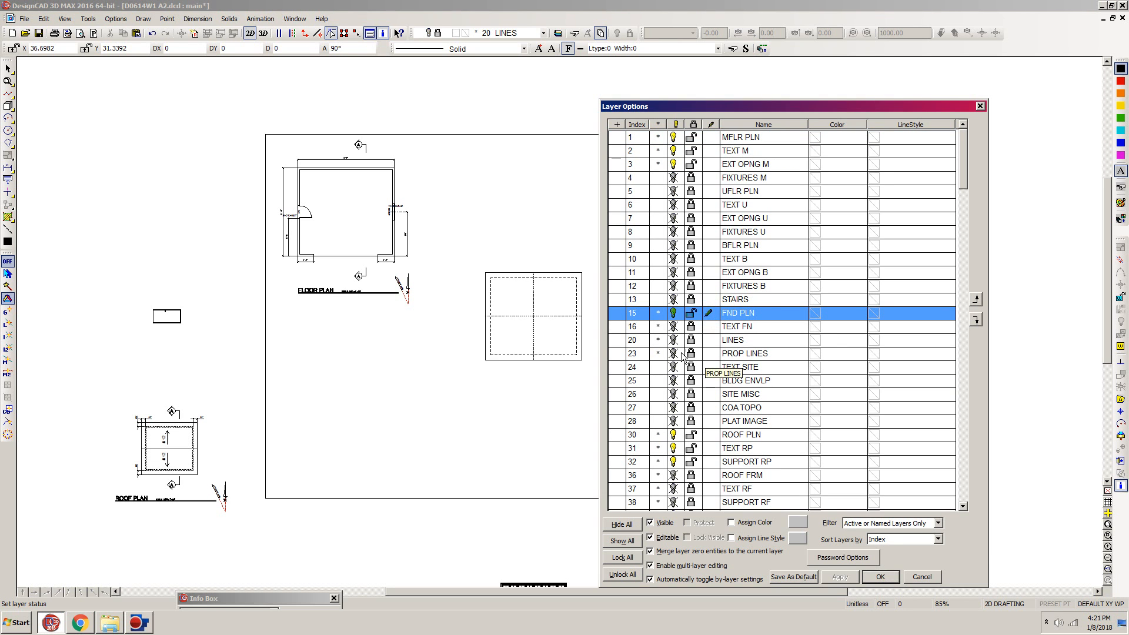
left_click(692, 327)
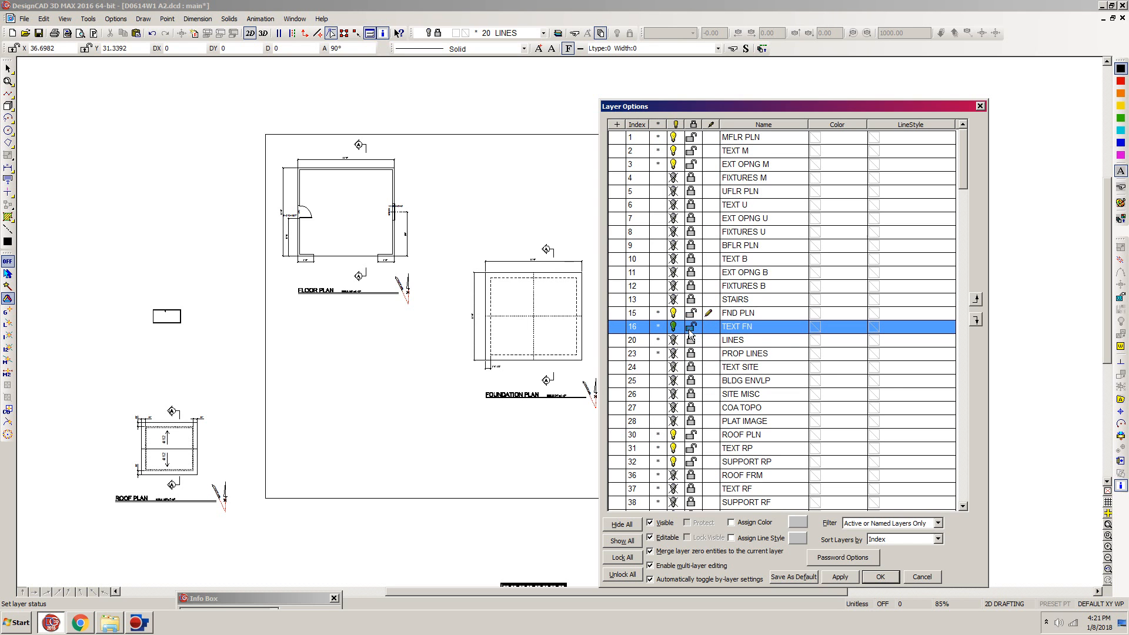
left_click(880, 577)
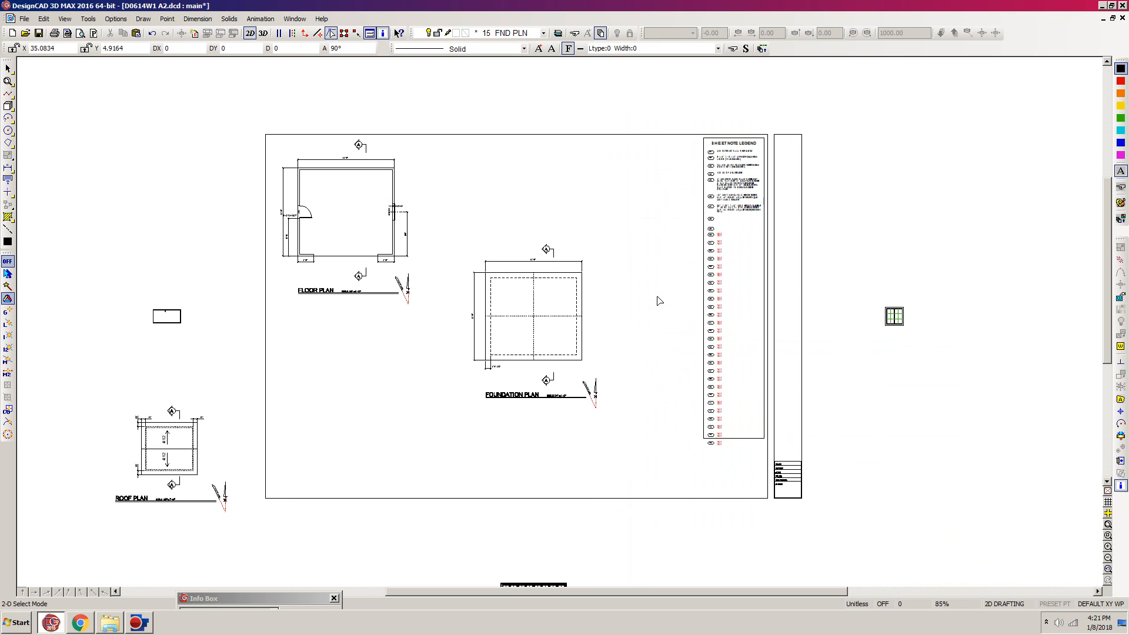
- Move the complete foundation plan, using its upper-left dimension corner as the handle, beside the floor plan at the same level, and save the drawing
left_click_drag(642, 213, 440, 421)
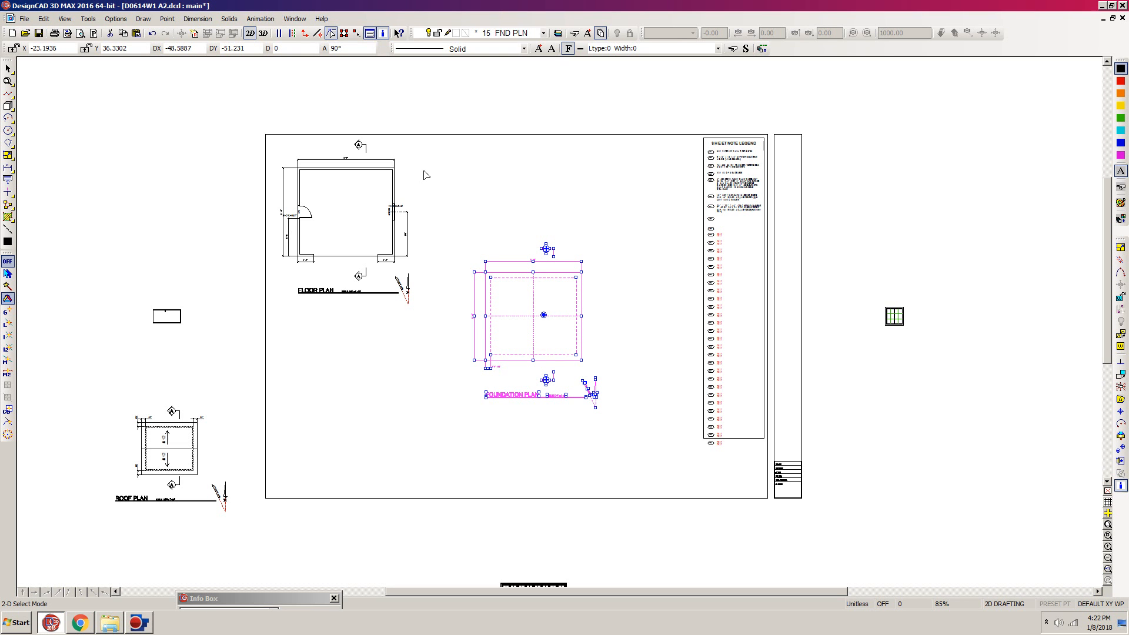
key("z")
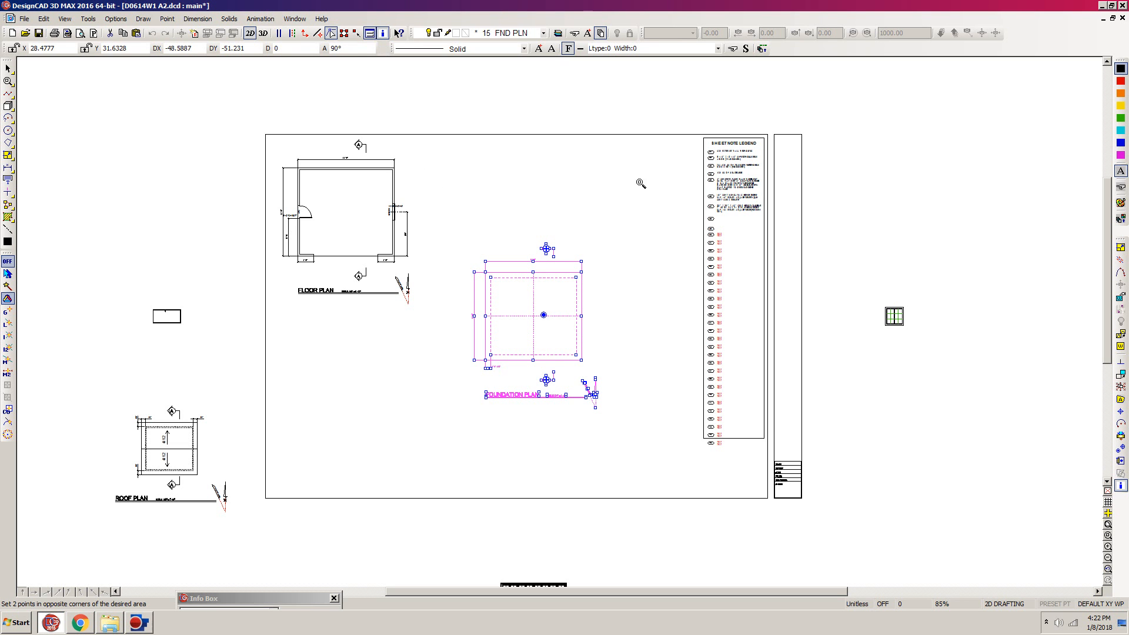
left_click(657, 106)
left_click(215, 418)
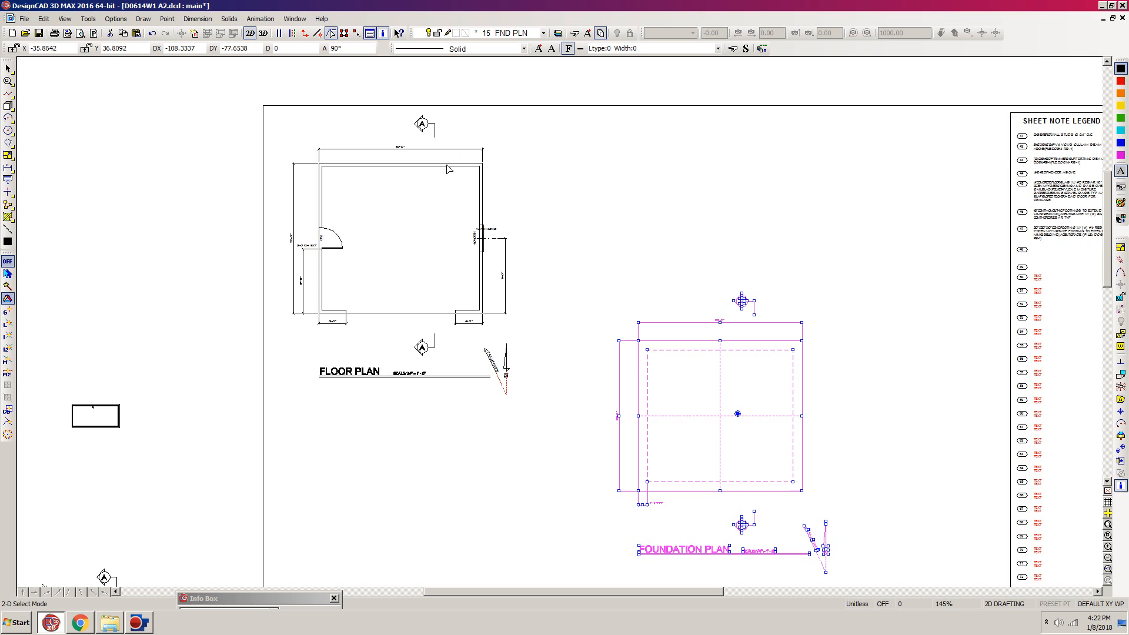
left_click(1121, 450)
left_click(1121, 449)
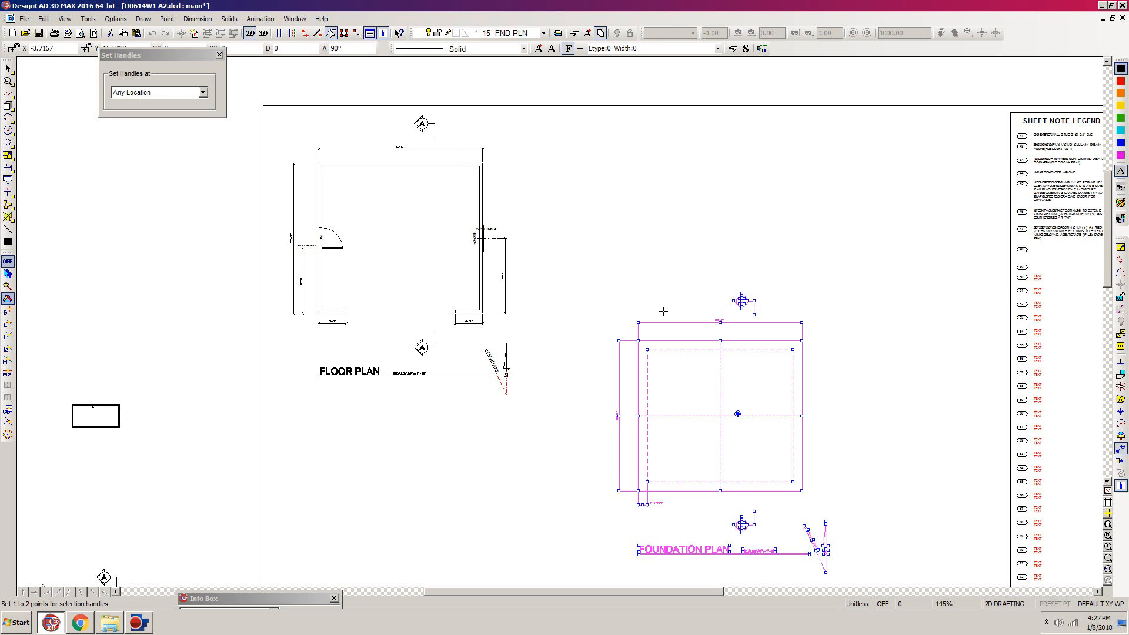
left_click(619, 340)
key("Return")
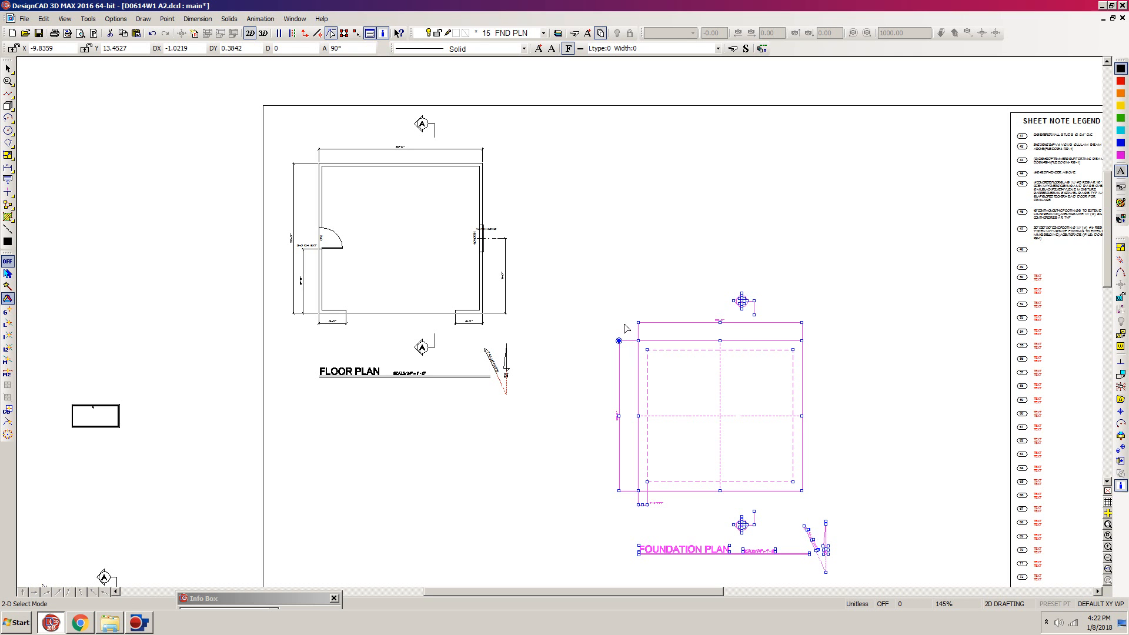
key("m")
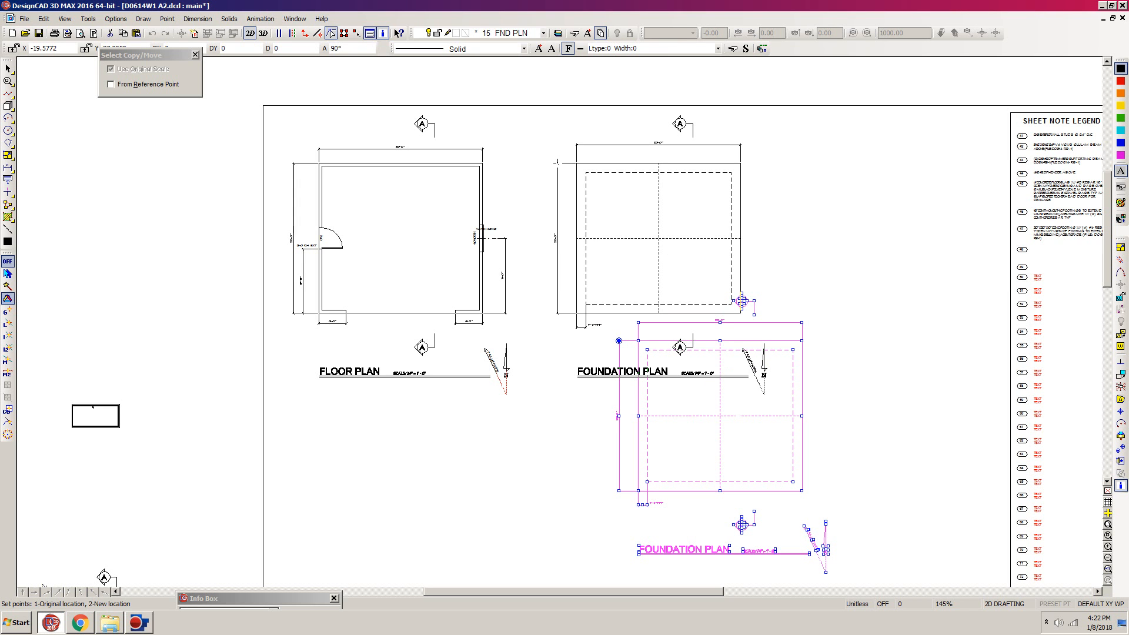
key("Escape")
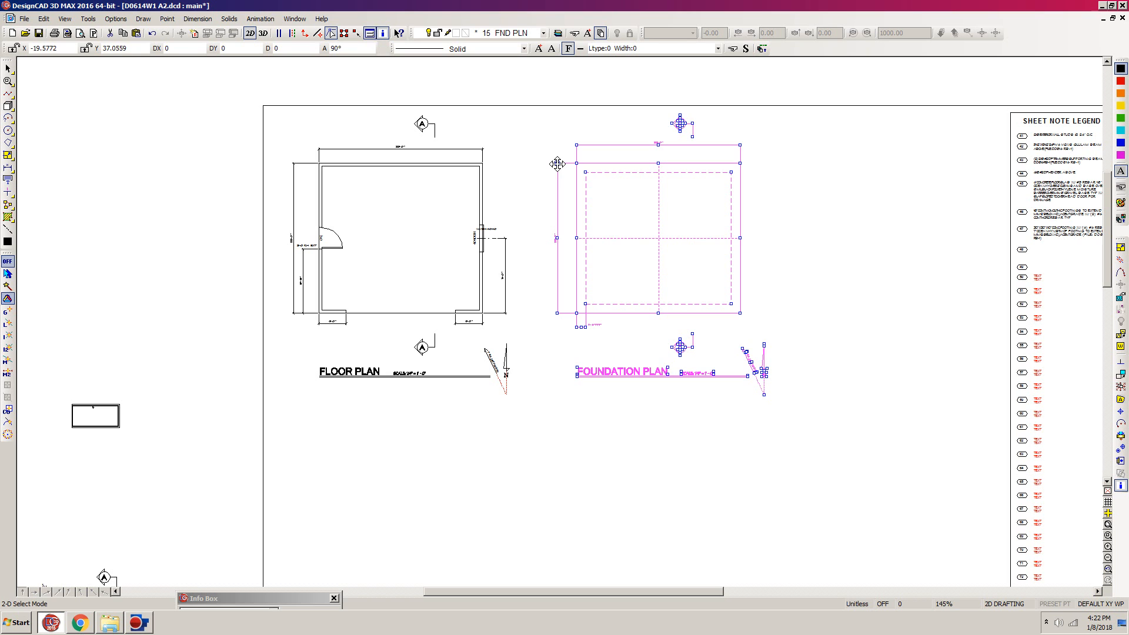
left_click(911, 109)
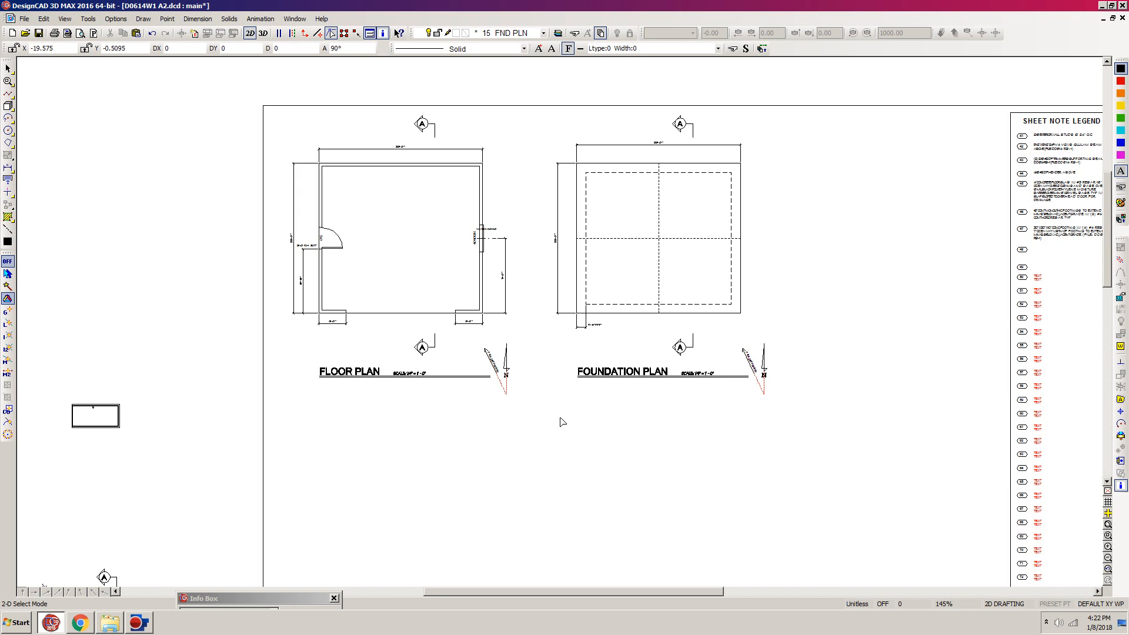
scroll(597, 369, "down", 2)
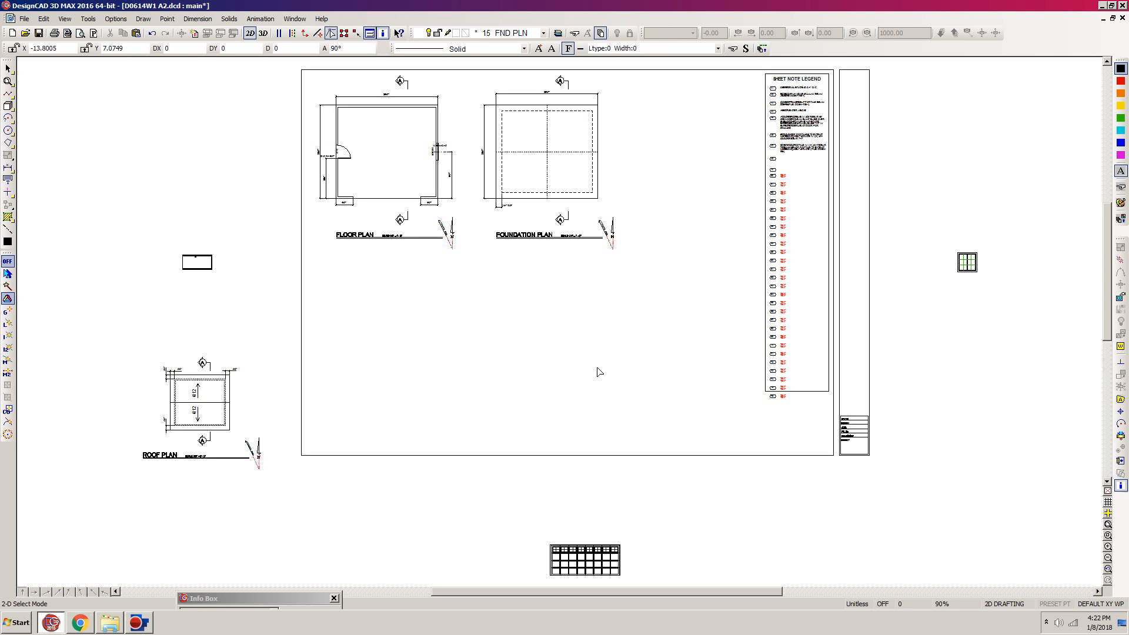
key("ctrl+s")
- Make layer 36 ROOF FRM the current layer
key("l")
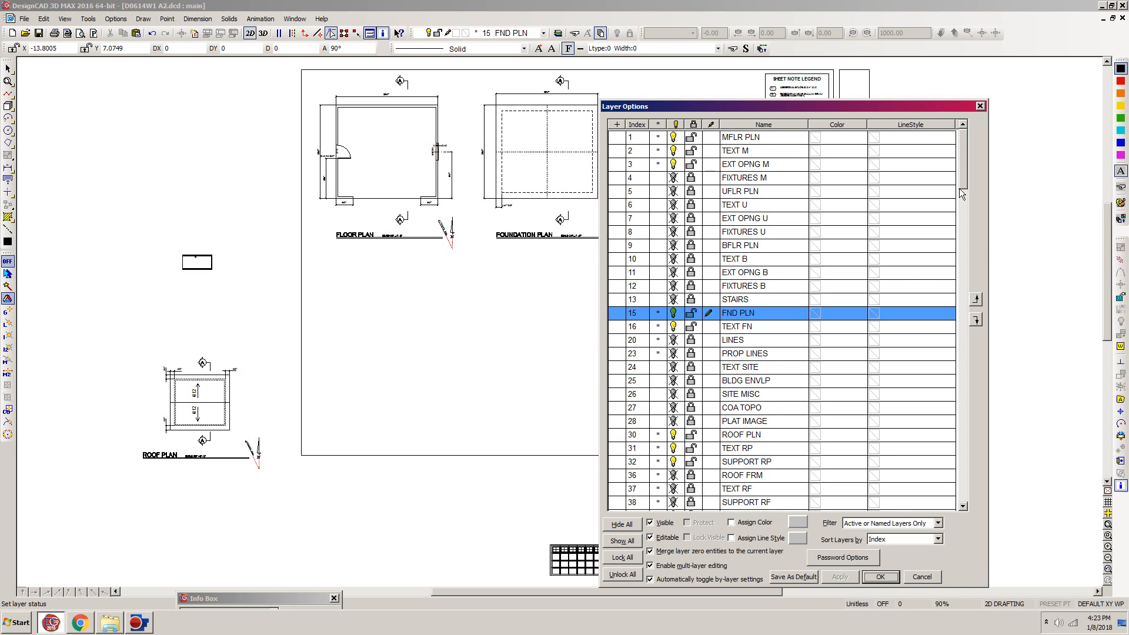
left_click_drag(963, 183, 964, 203)
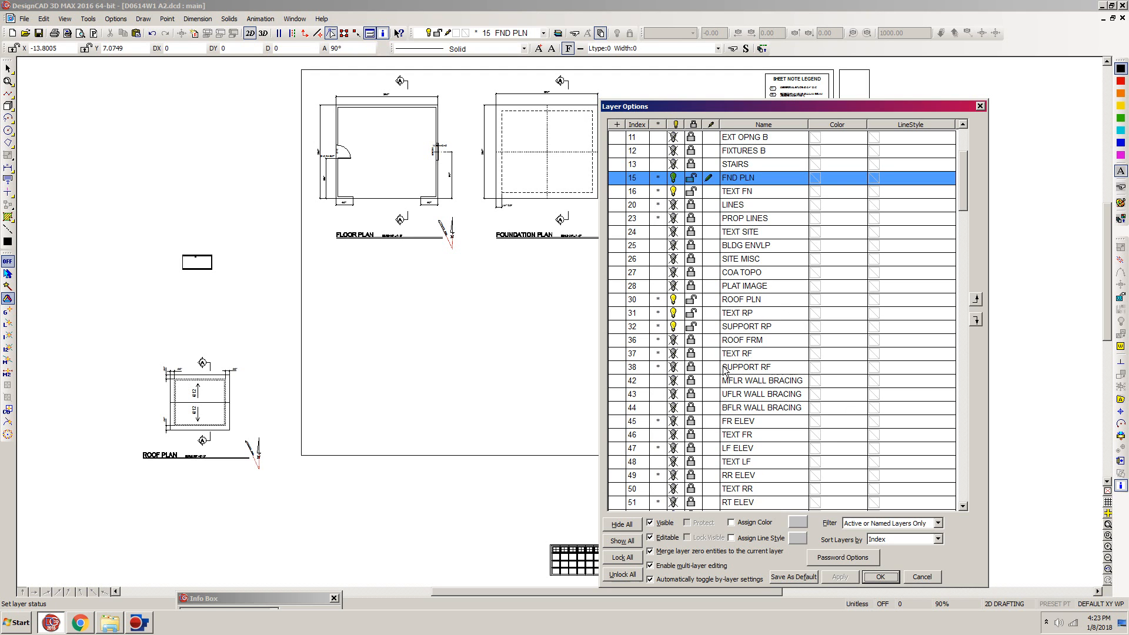
left_click(716, 350)
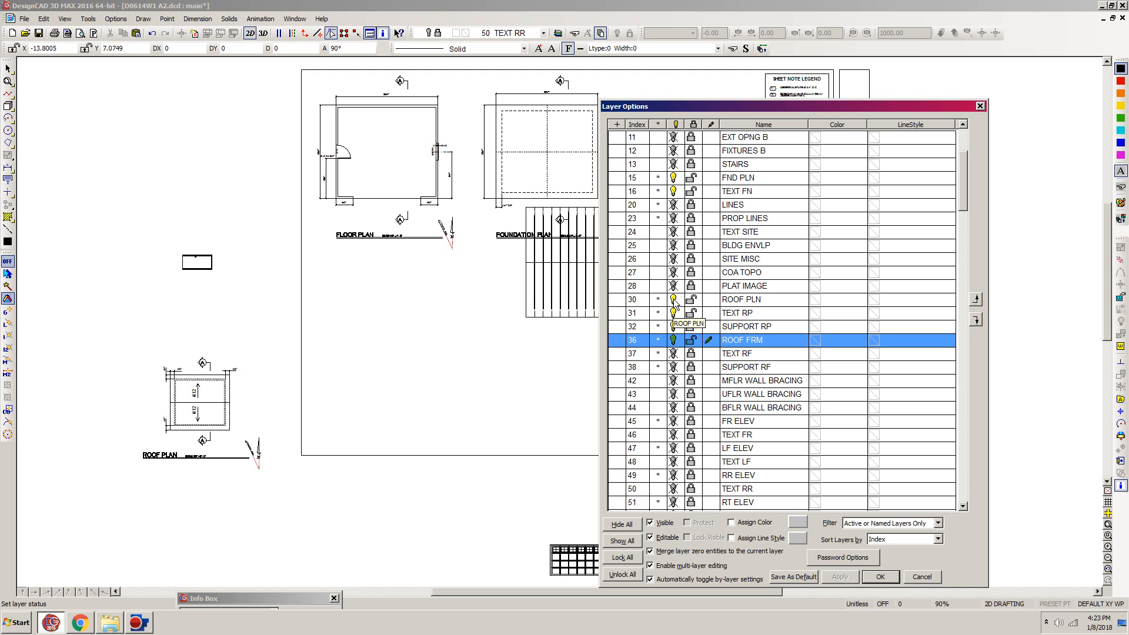
- Hide layers 30 ROOF PLN, 31 TEXT RP and 32 SUPPORT RP together, and save the drawing
left_click(730, 301)
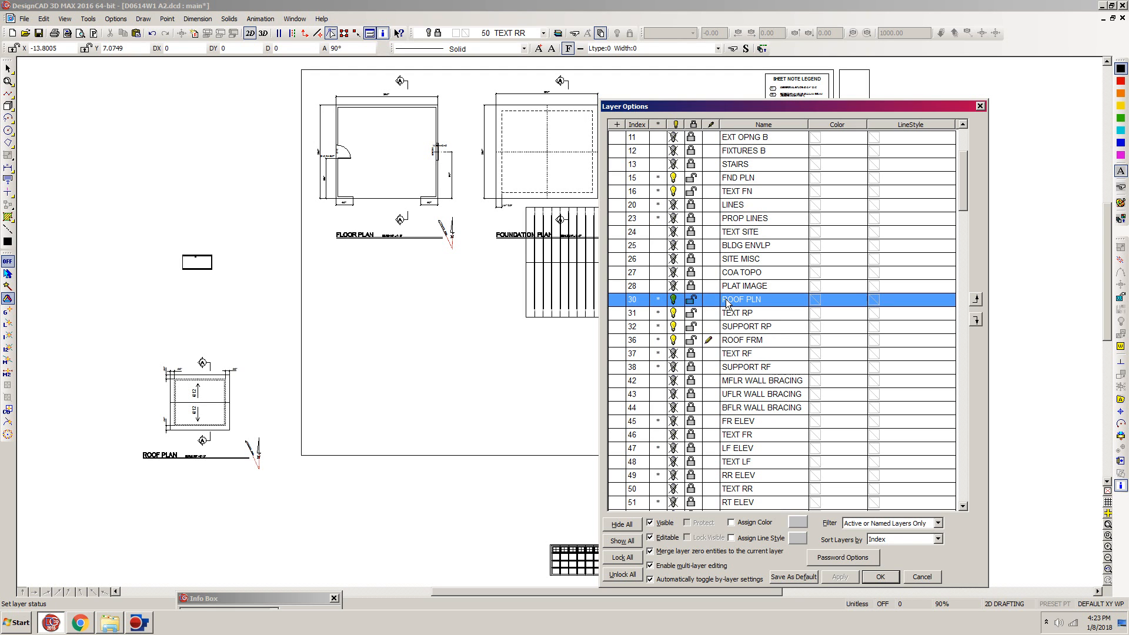
left_click(737, 327, "shift")
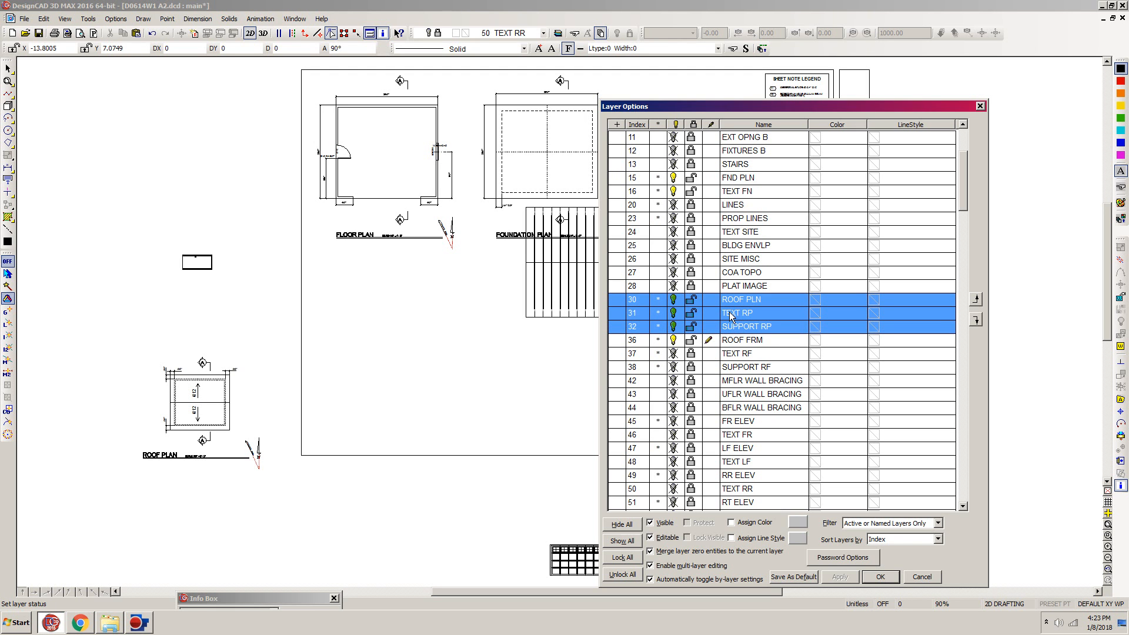
right_click(725, 314)
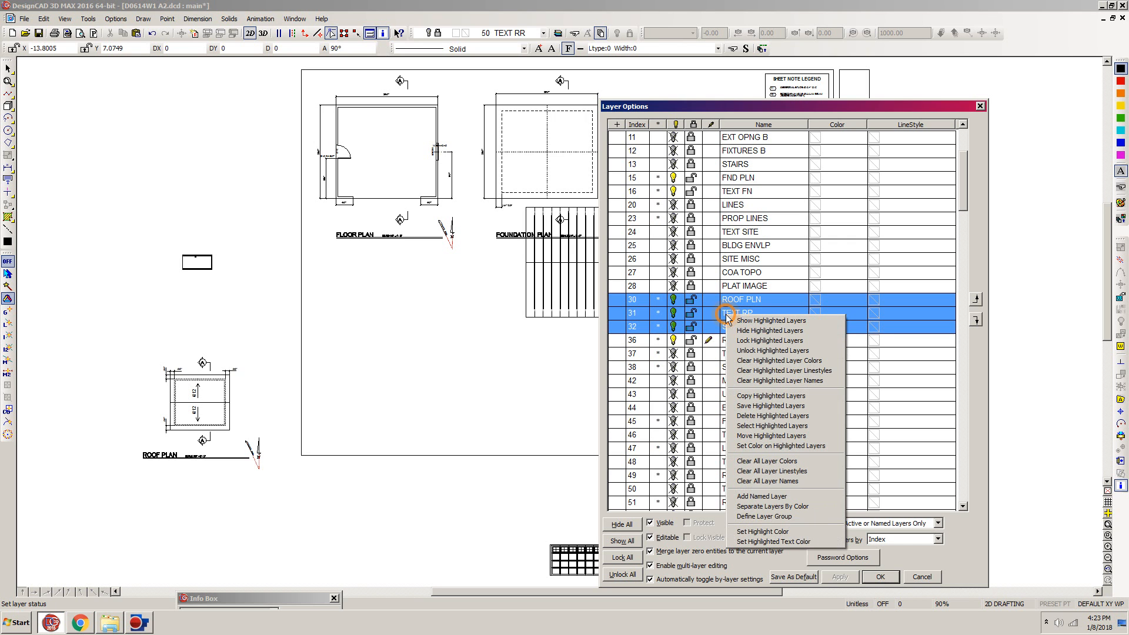
left_click(752, 331)
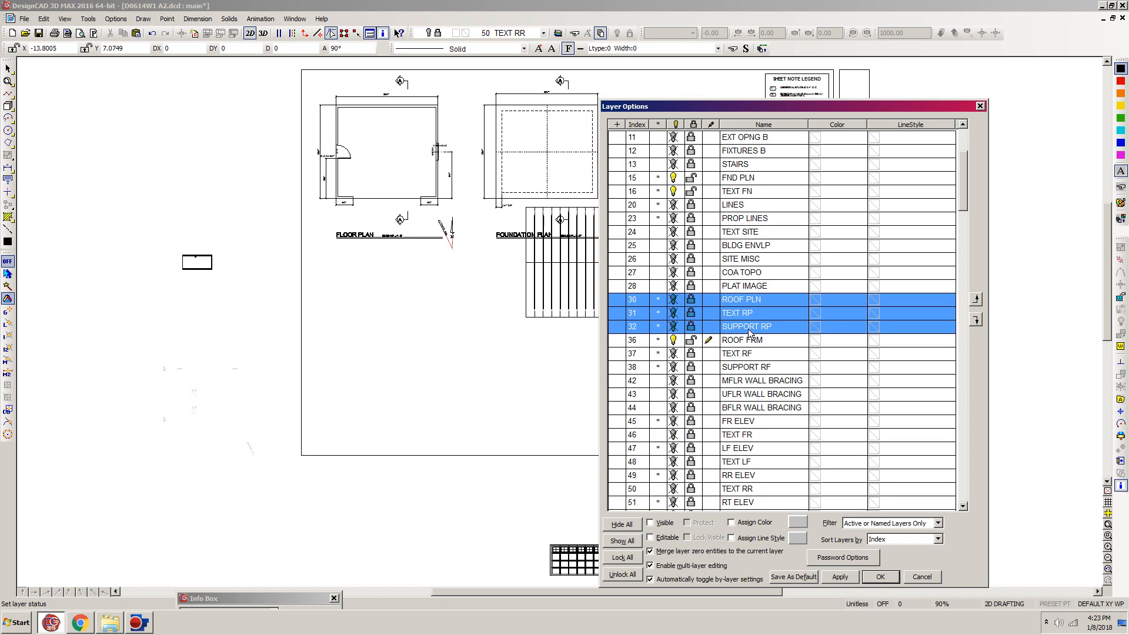
left_click(882, 577)
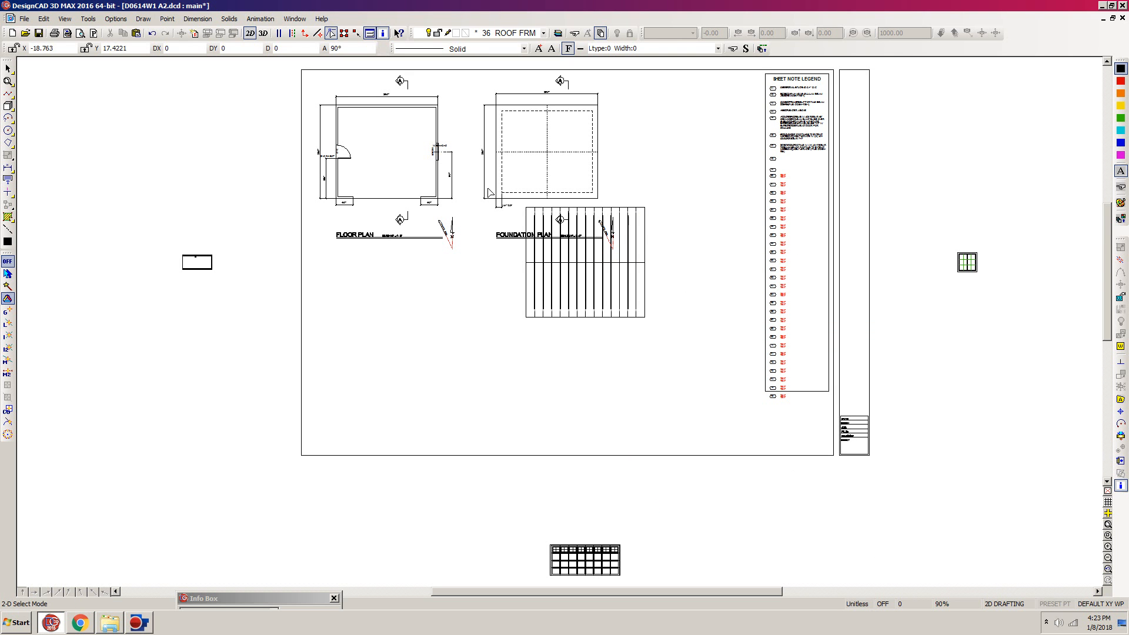
key("ctrl+s")
- Unlock and show layers TEXT RF and SUPPORT RF, and hide the foundation layers FND PLN and TEXT FN
key("ctrl+l")
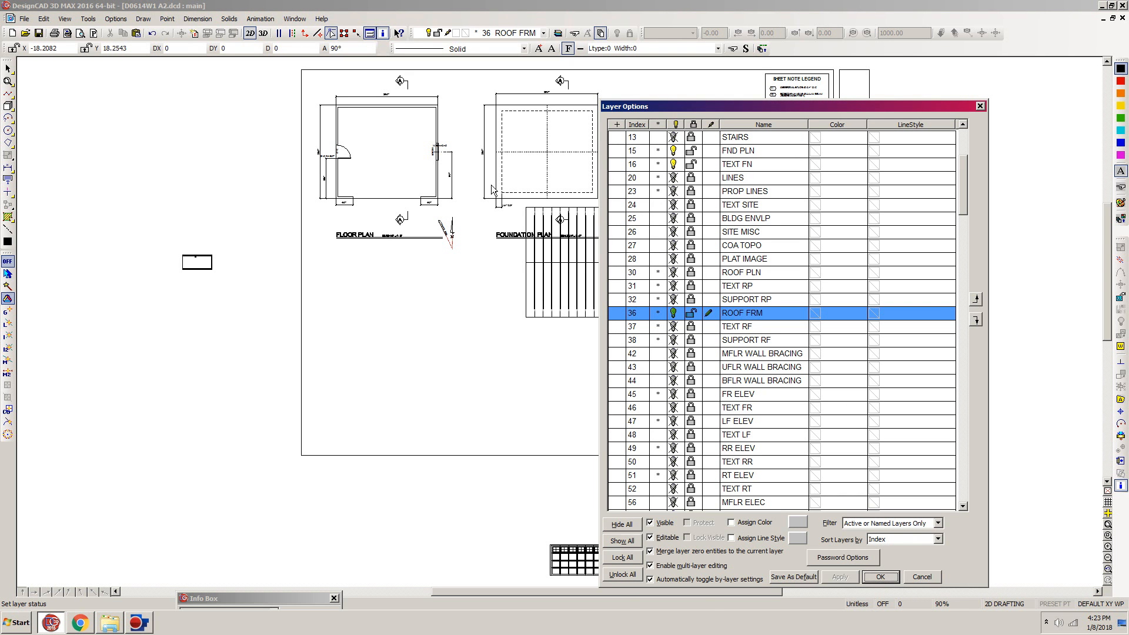
left_click(692, 328)
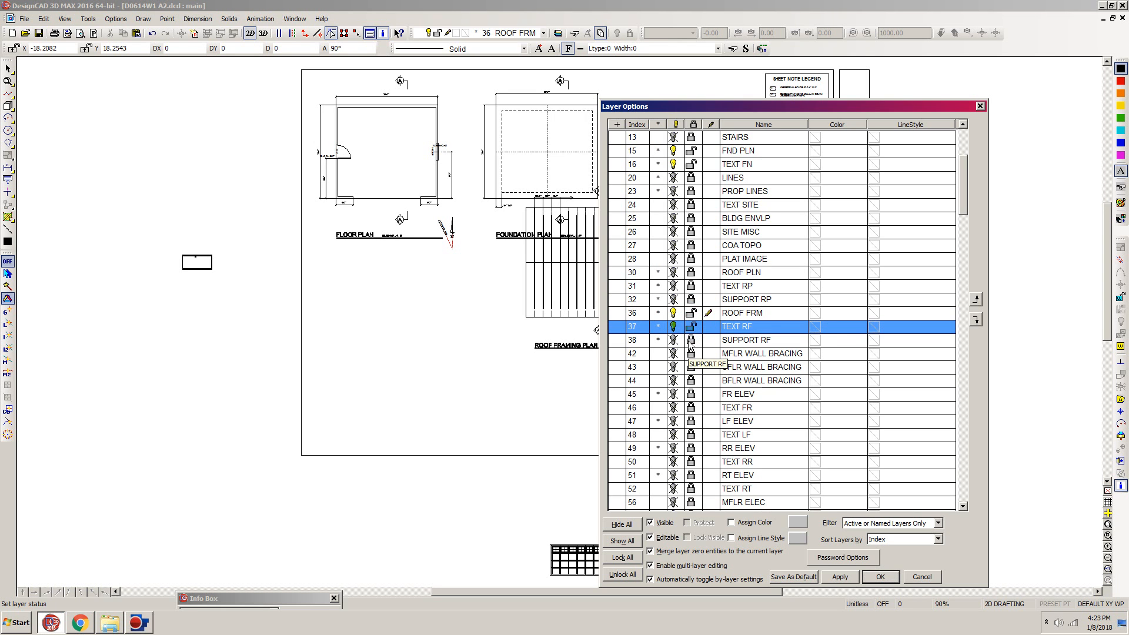
left_click(691, 342)
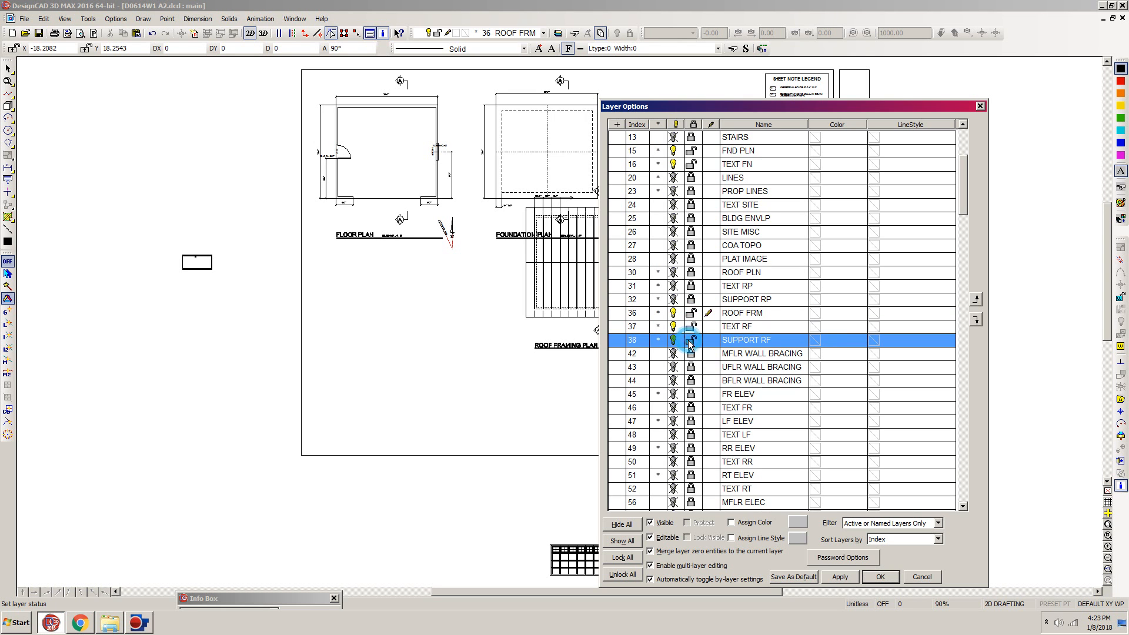
left_click(673, 151)
left_click(673, 164)
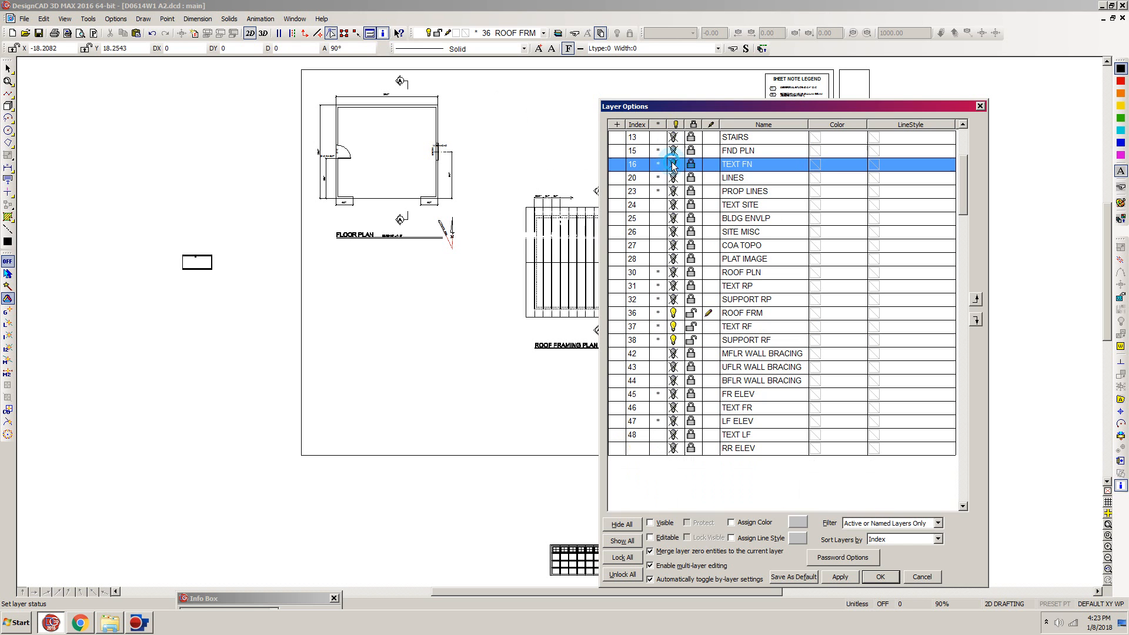
left_click(881, 577)
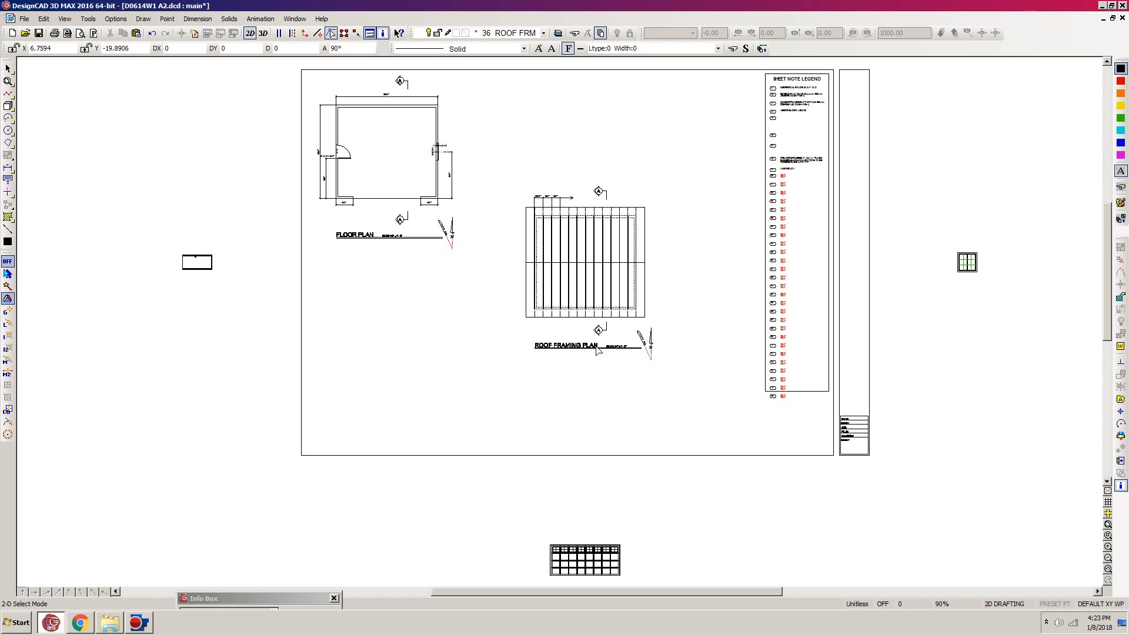
- Move the roof framing plan with its title and section markers below the floor plan, near the sheet border's lower edge
left_click(685, 161)
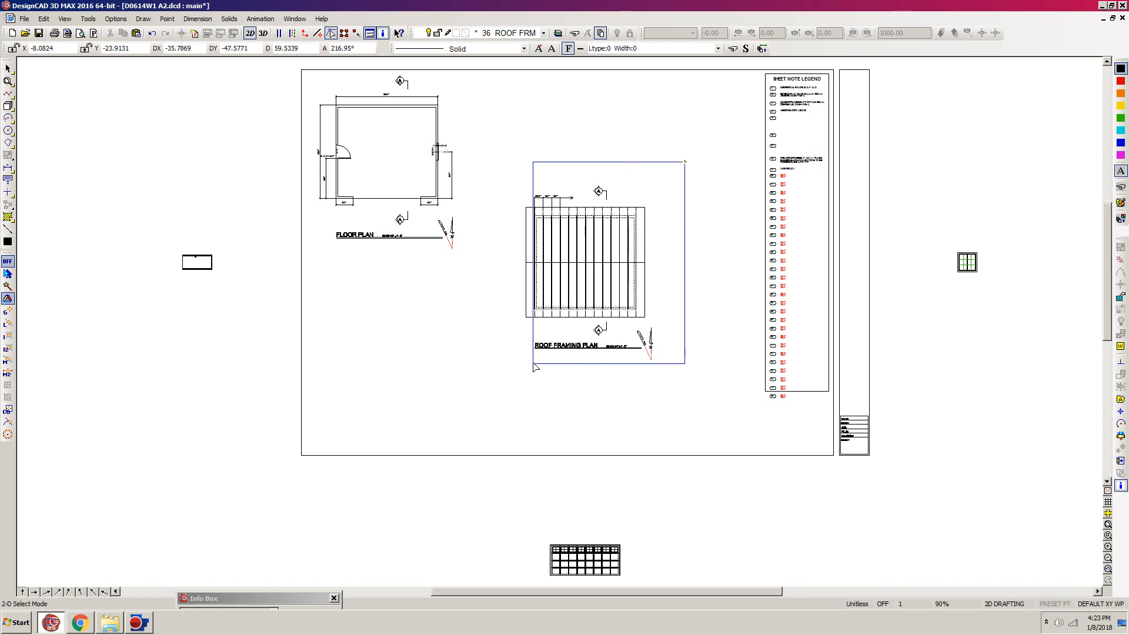
left_click(511, 373)
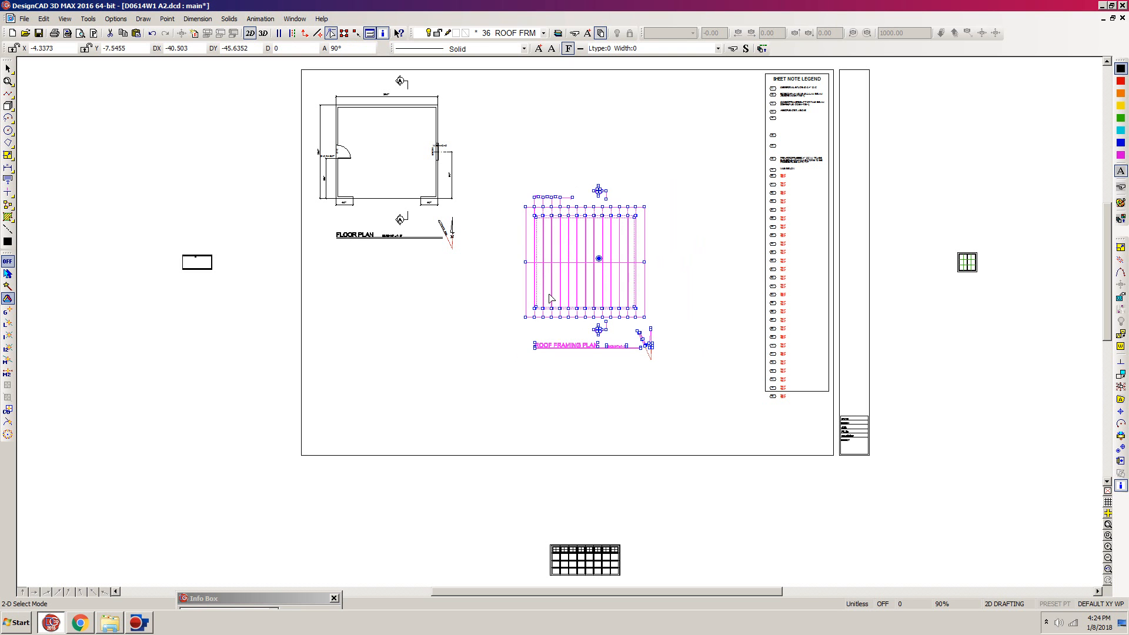
key("m")
left_click(443, 385)
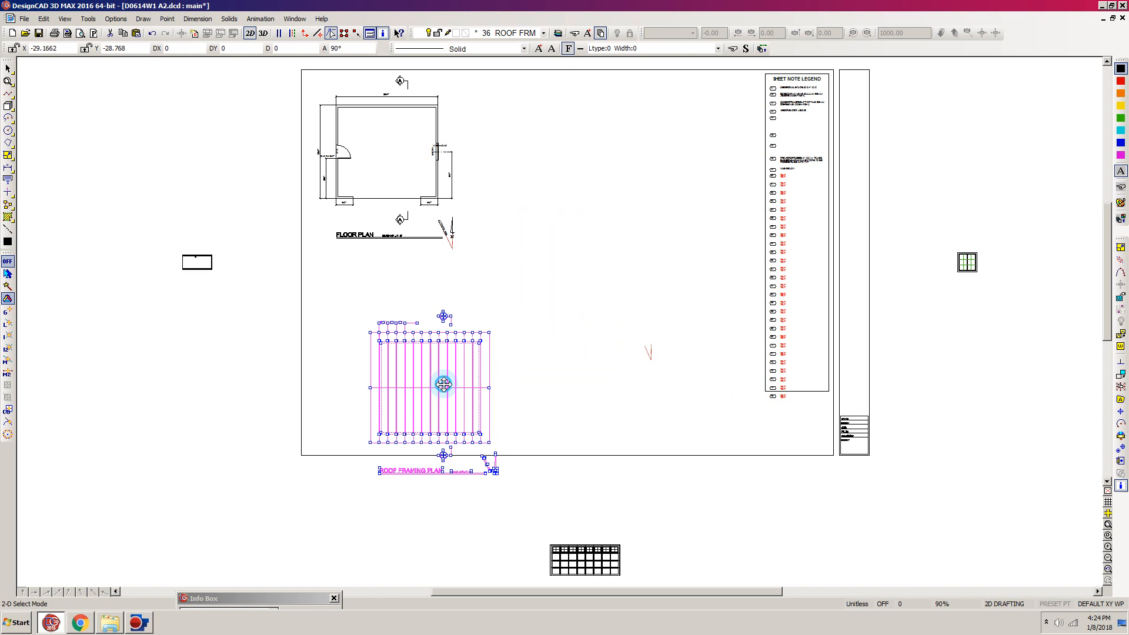
left_click(497, 381)
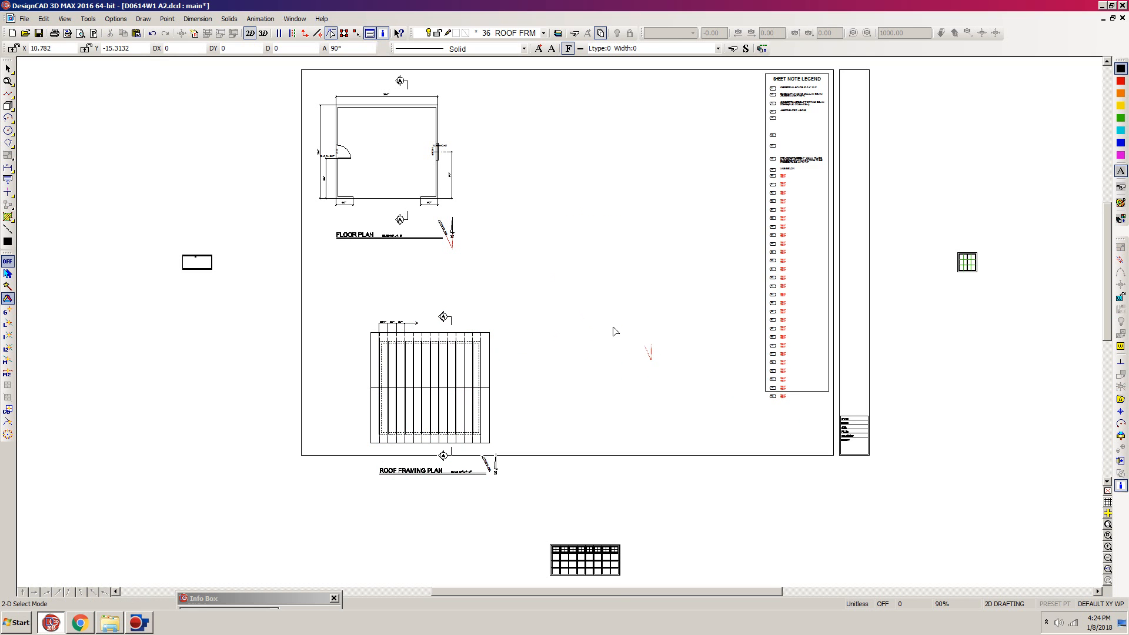
- Unlock and show the foundation layers 15 FND PLN and 16 TEXT FN again
key("l")
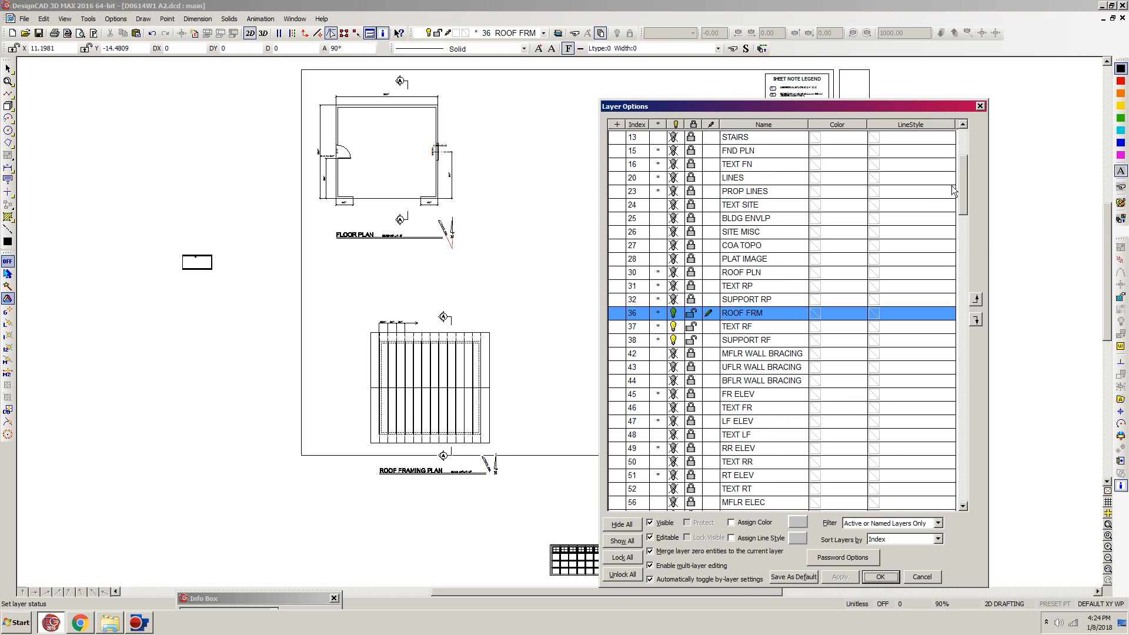
left_click_drag(963, 199, 964, 189)
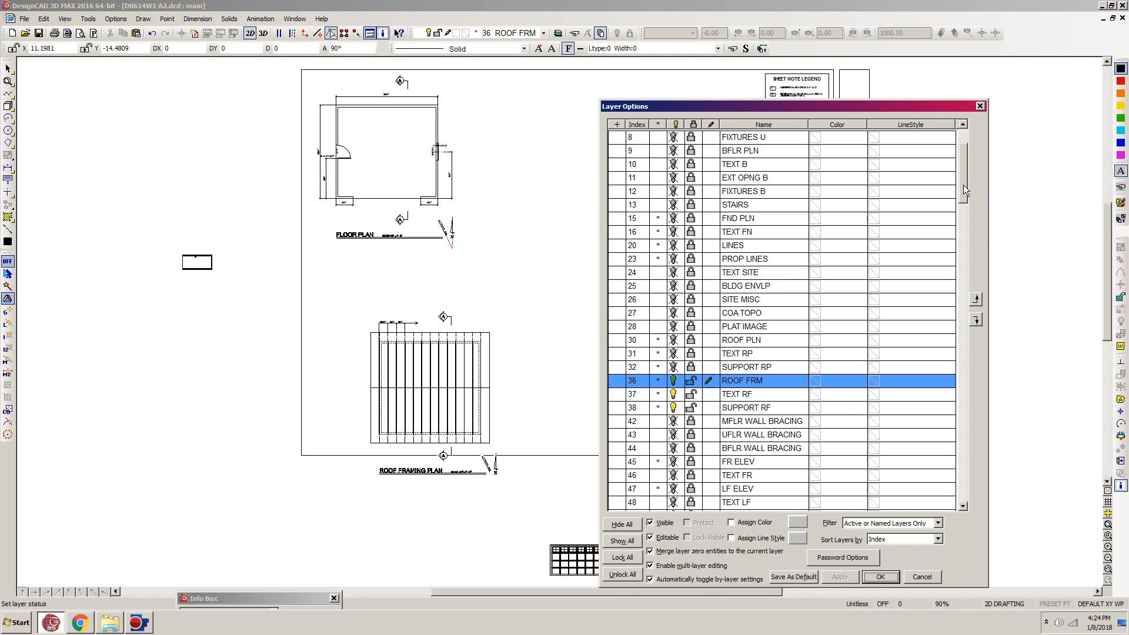
left_click(692, 218)
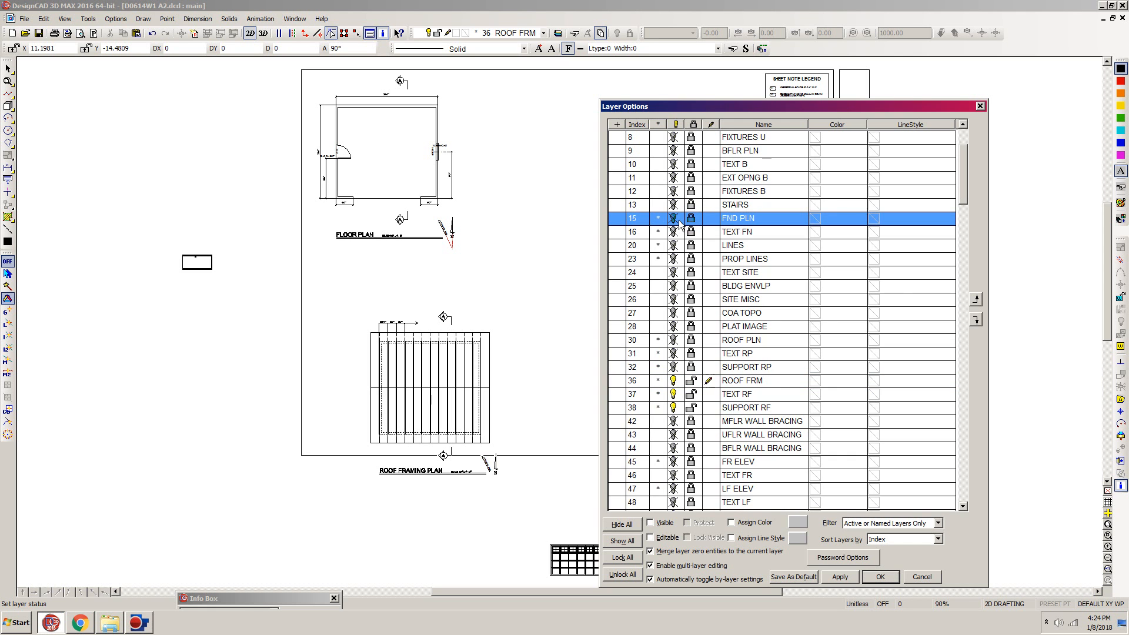
left_click(691, 219)
left_click(691, 233)
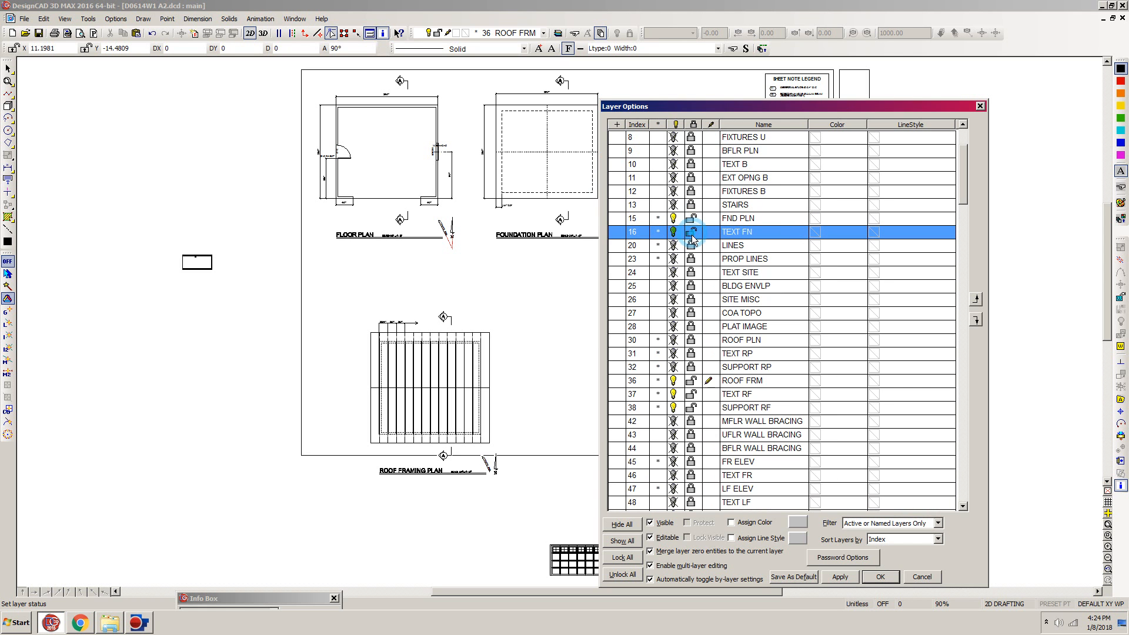
left_click(891, 577)
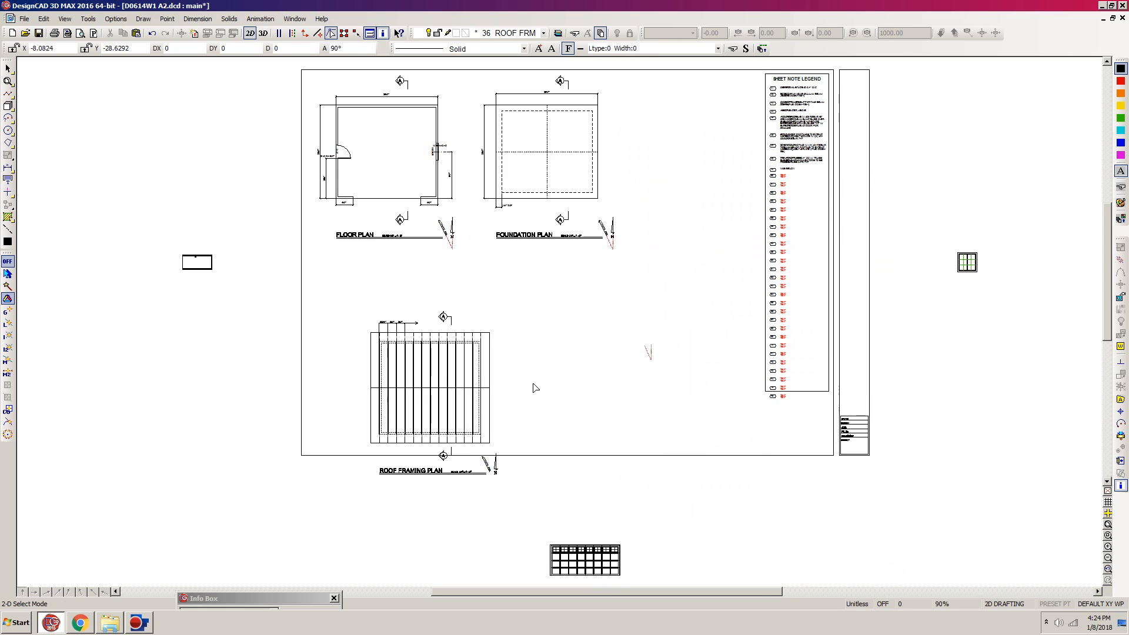
- Select the whole roof framing plan with its title and markers, and set its selection handle at the upper-left outer wall corner
left_click_drag(547, 294, 310, 492)
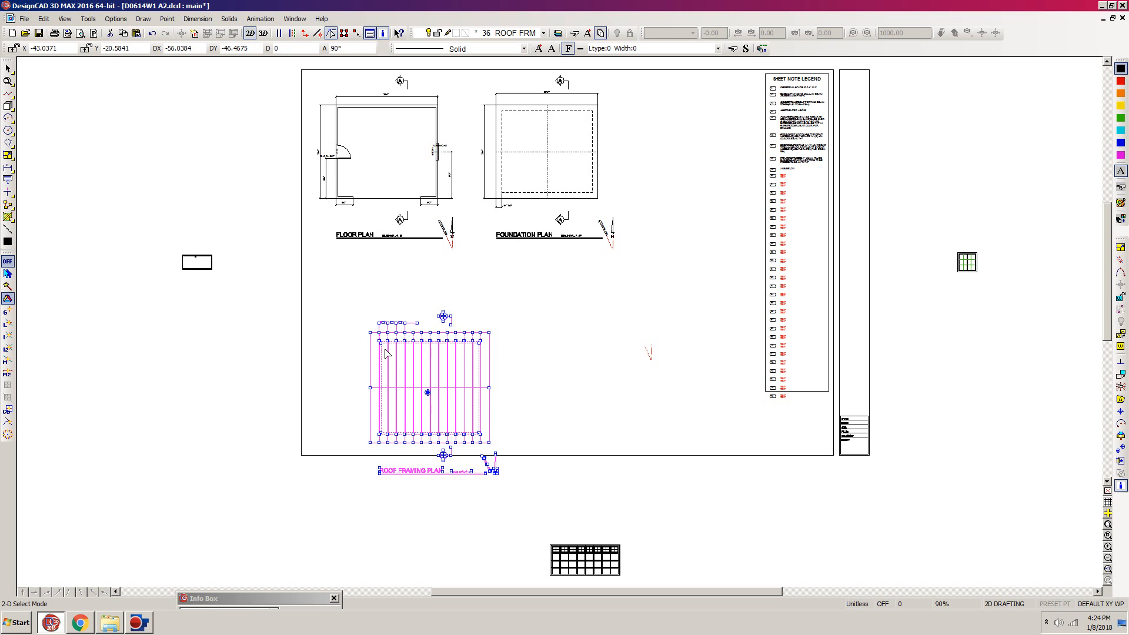
key("w")
left_click(426, 304)
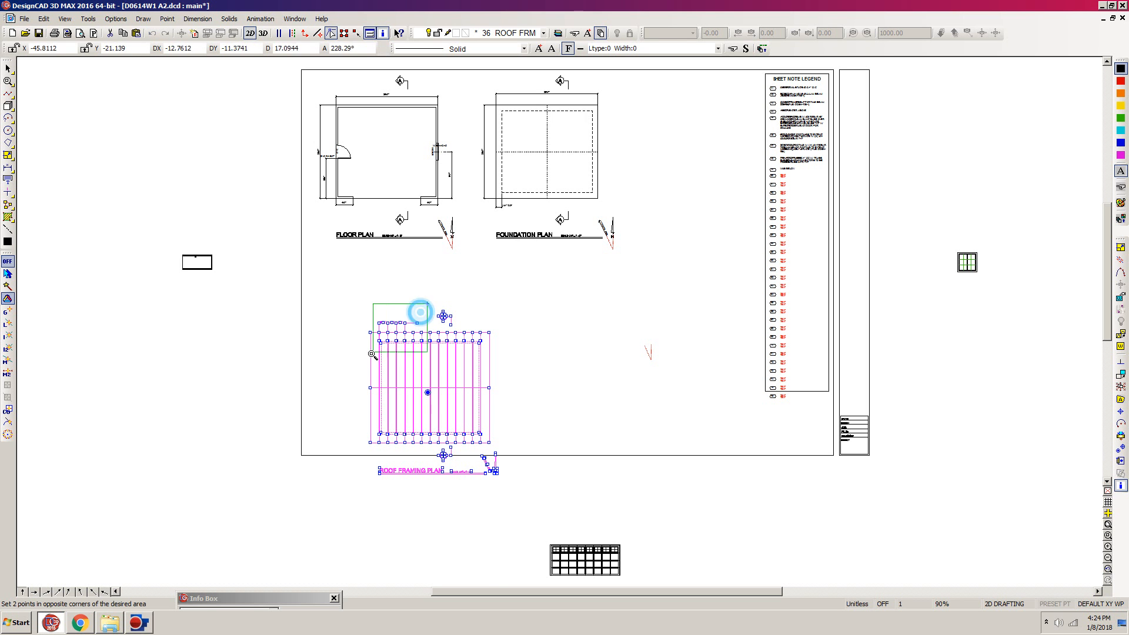
left_click(351, 372)
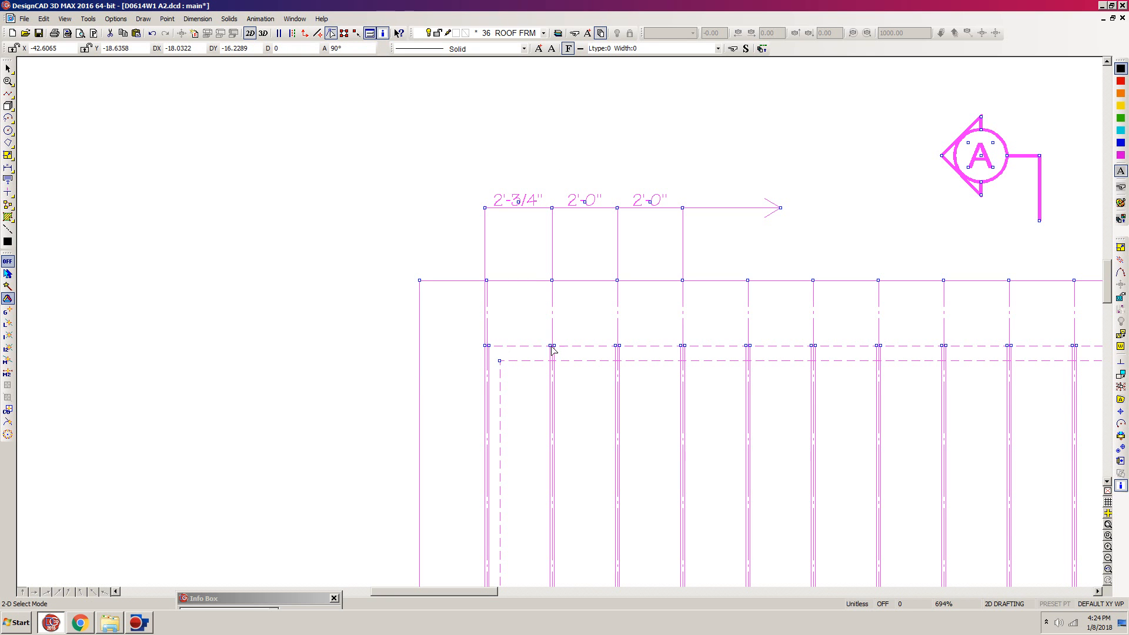
left_click(1121, 450)
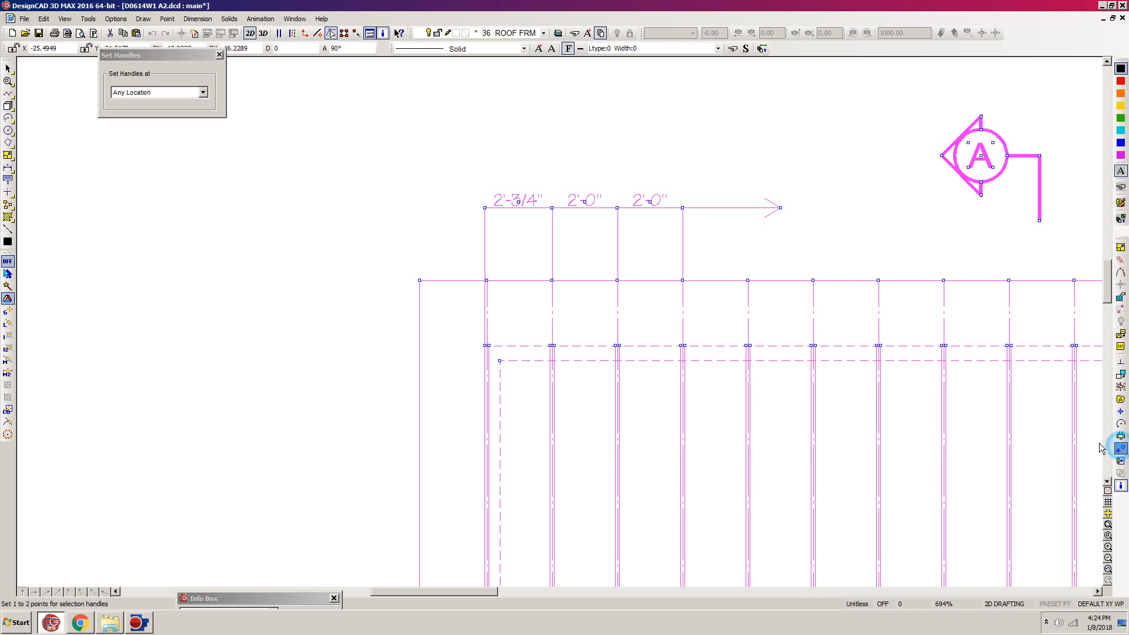
left_click(483, 346)
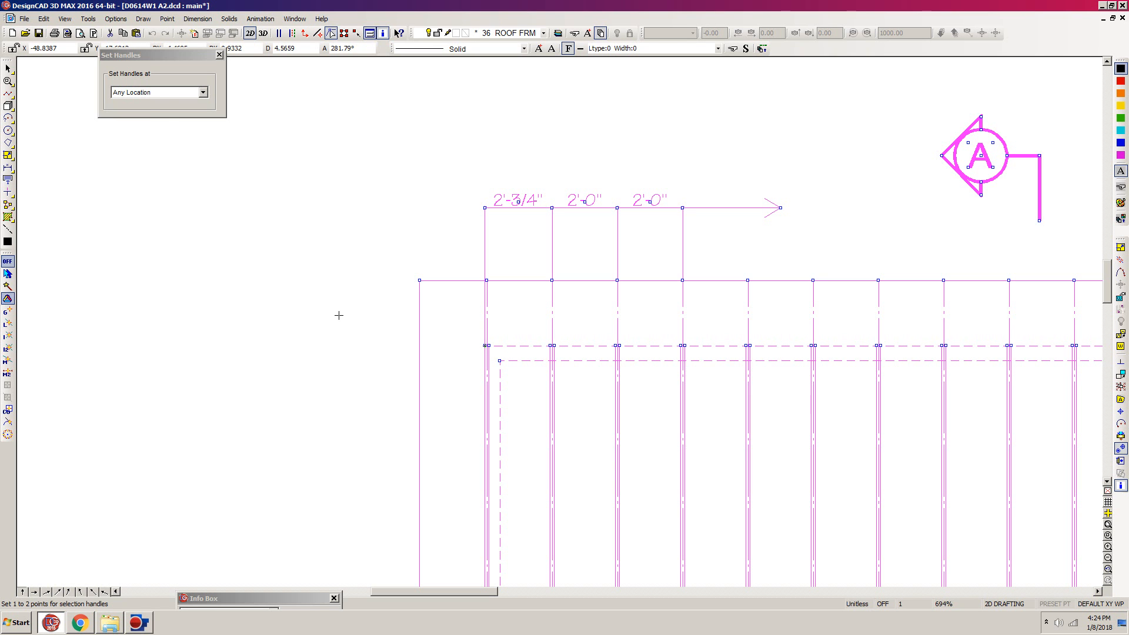
key("Return")
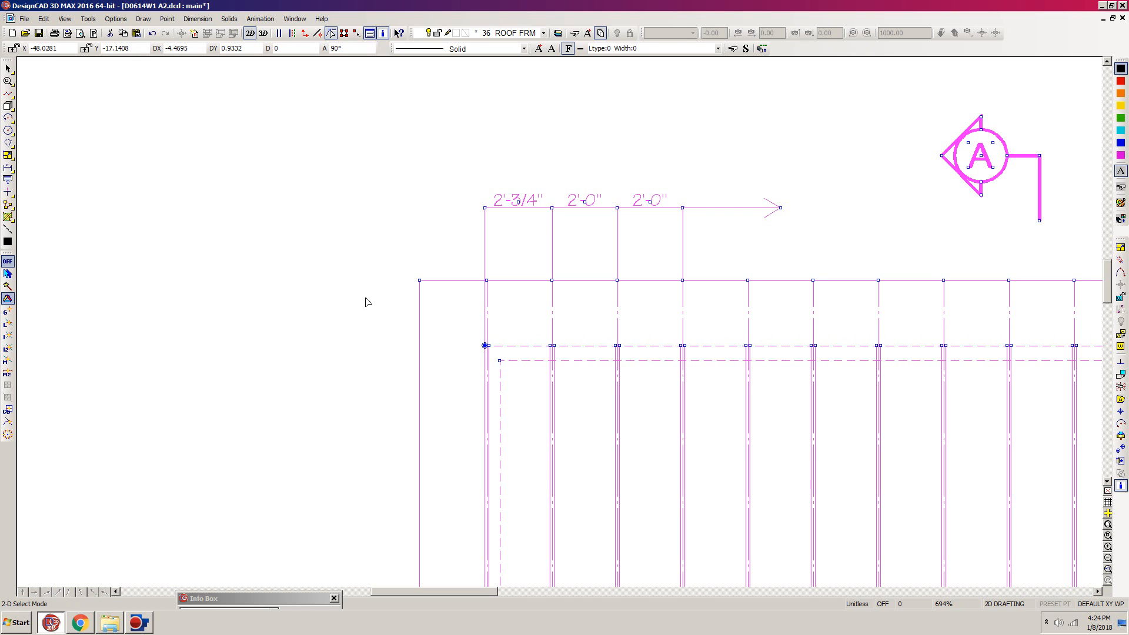
- Move the roof framing plan to the right of the foundation plan, level with the foundation's upper edge
key("p")
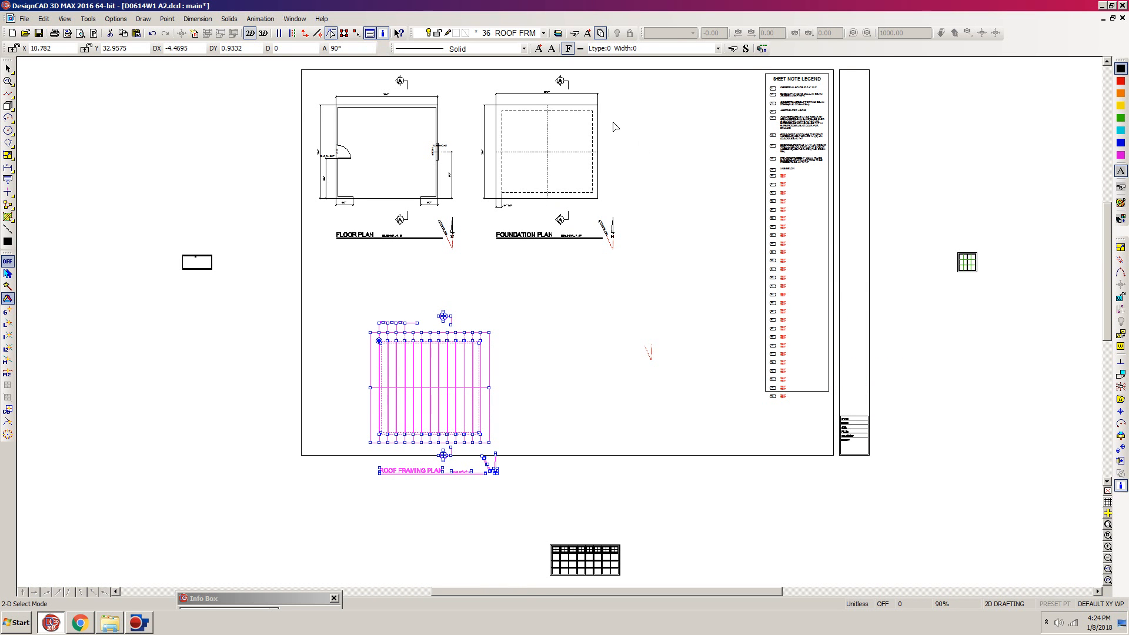
key("m")
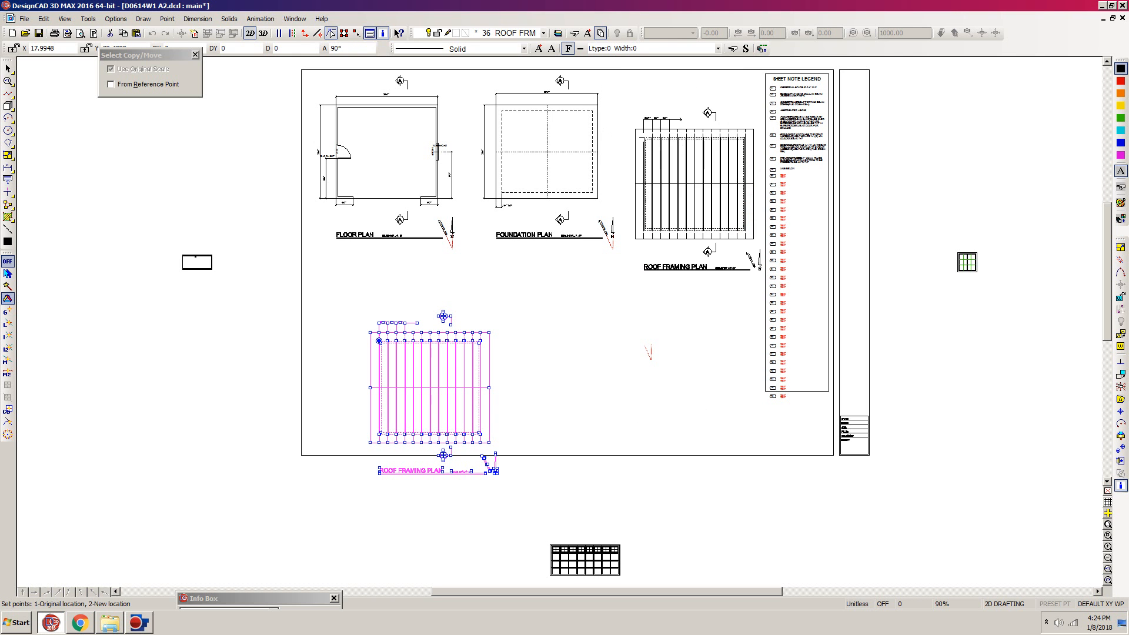
key("w")
left_click(638, 75)
left_click(576, 131)
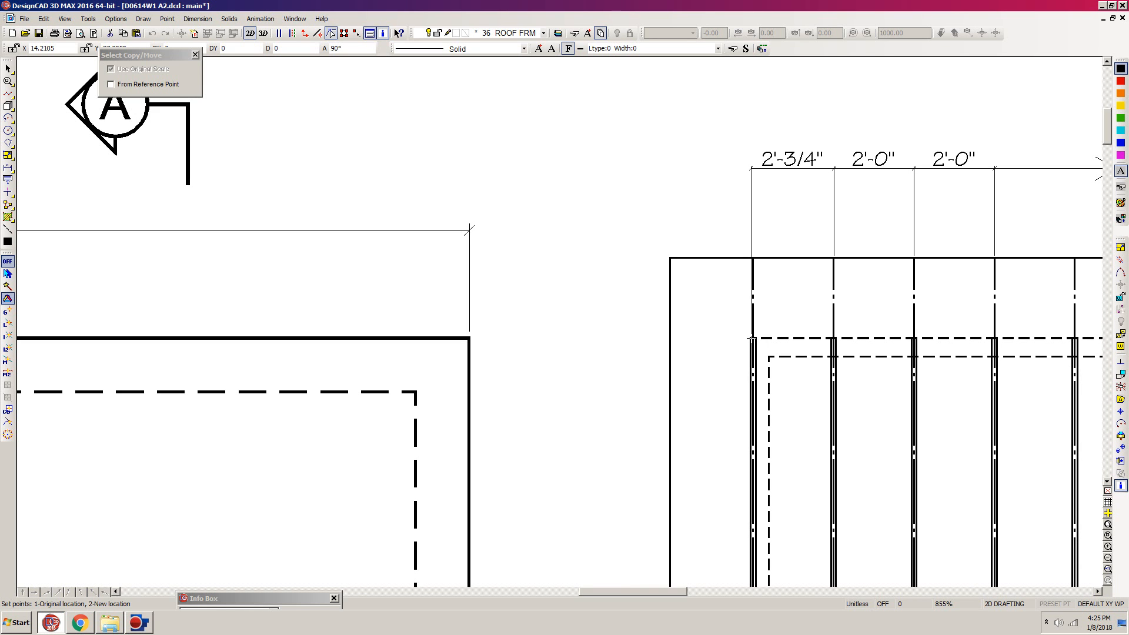
left_click(751, 338)
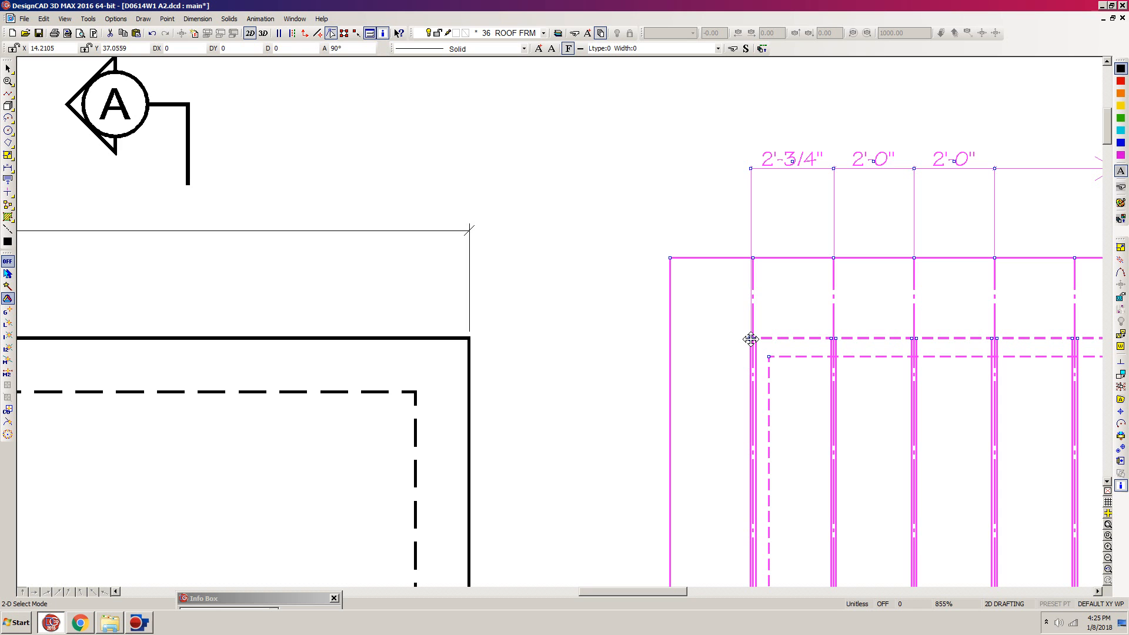
- Shift the roof framing plan 1 unit horizontally to the right, toward the sheet note legend
key("f")
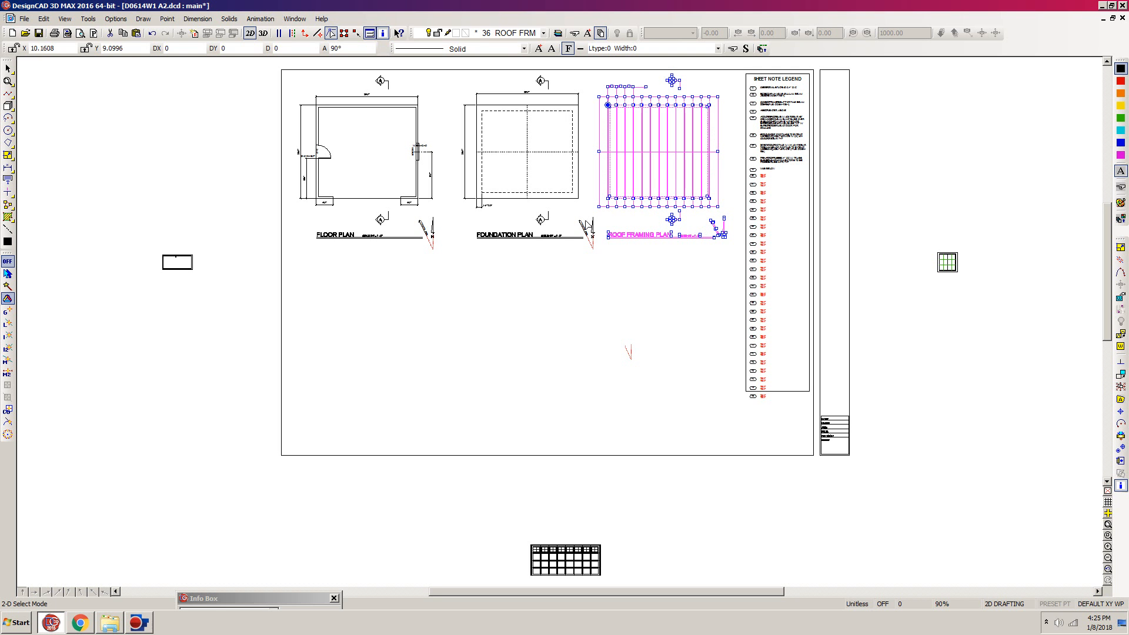
key("z")
left_click(555, 68)
left_click(732, 252)
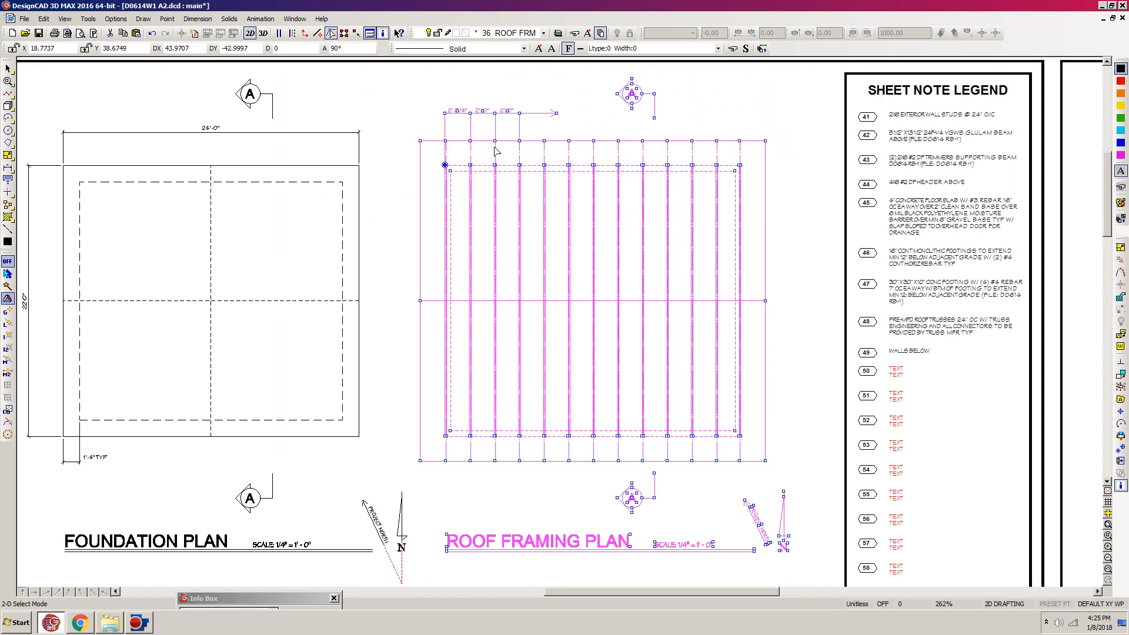
left_click(445, 165)
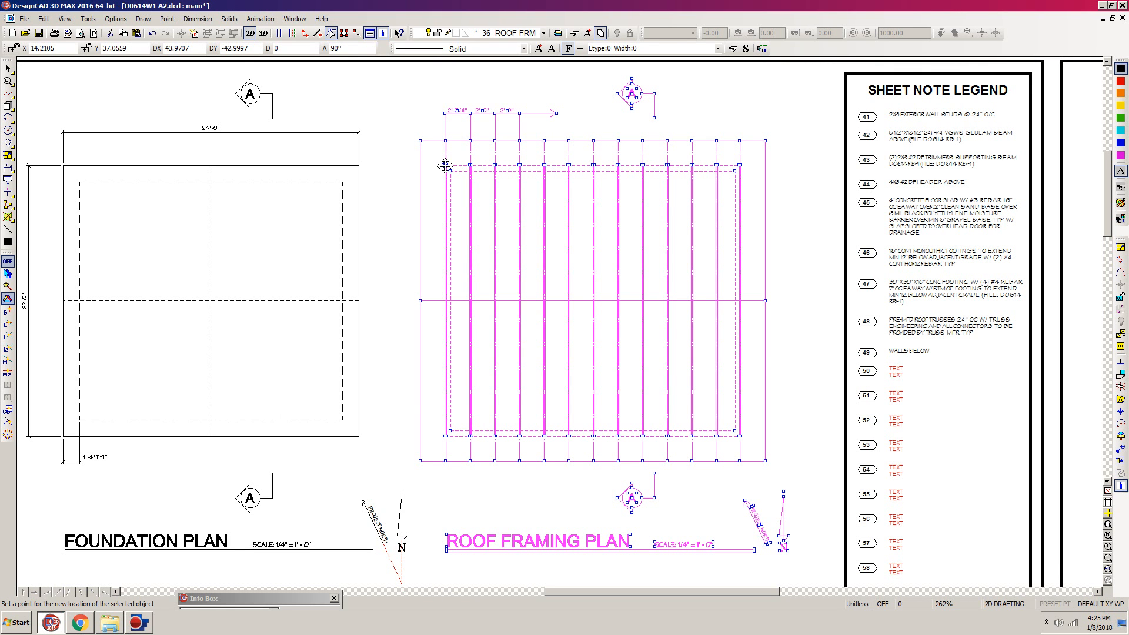
left_click(445, 165)
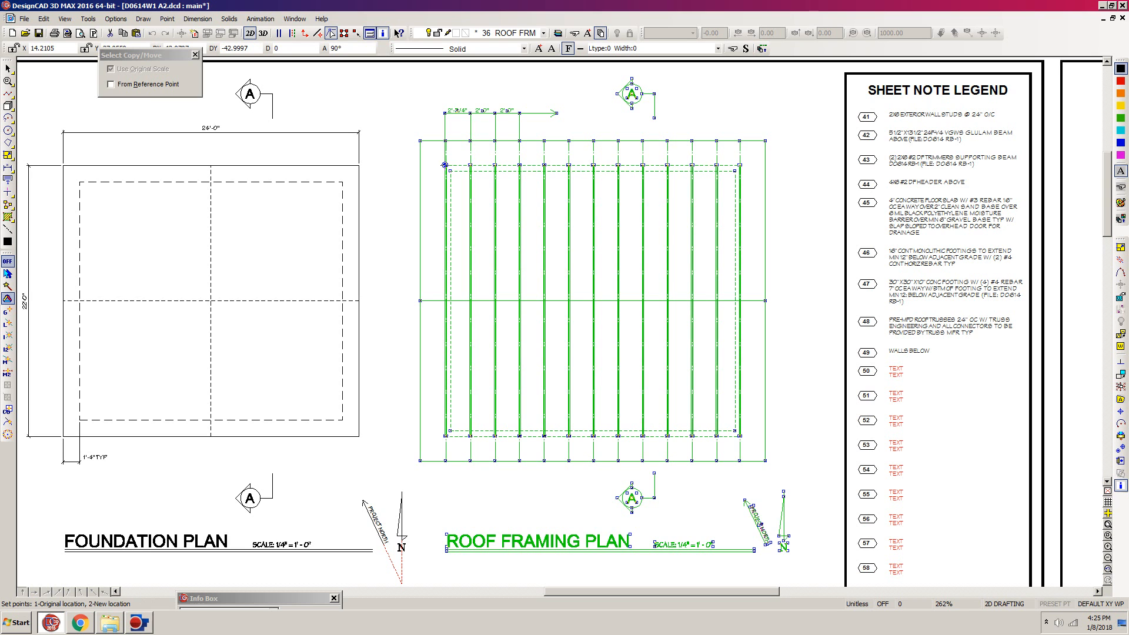
left_click(445, 164)
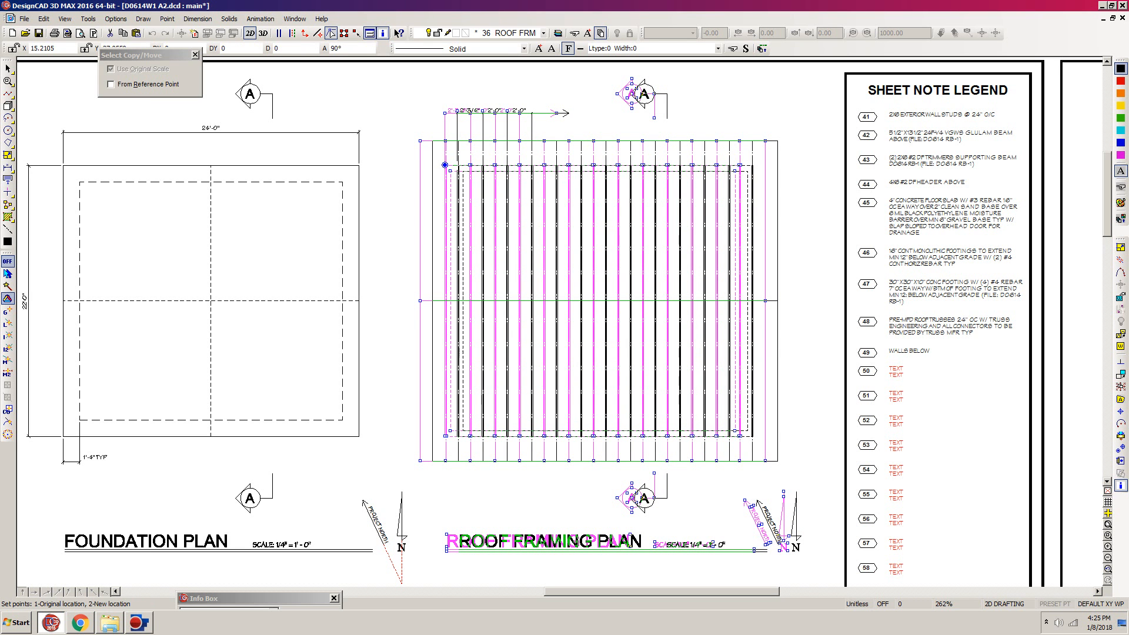
left_click(458, 166)
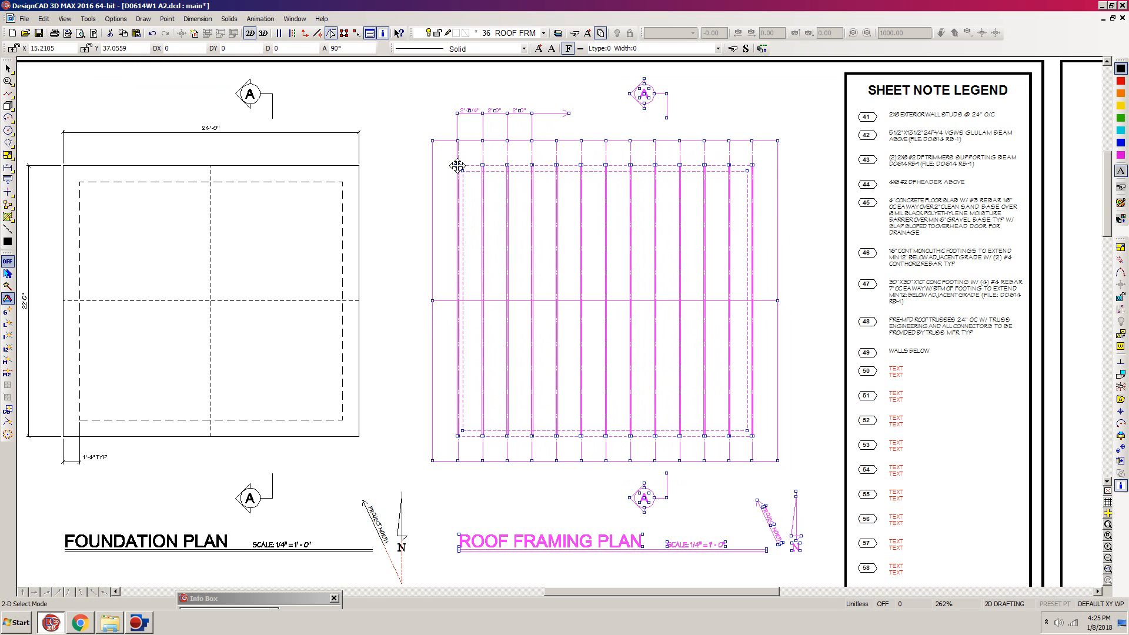
- Deselect the roof framing plan and save the drawing
key("ctrl+w")
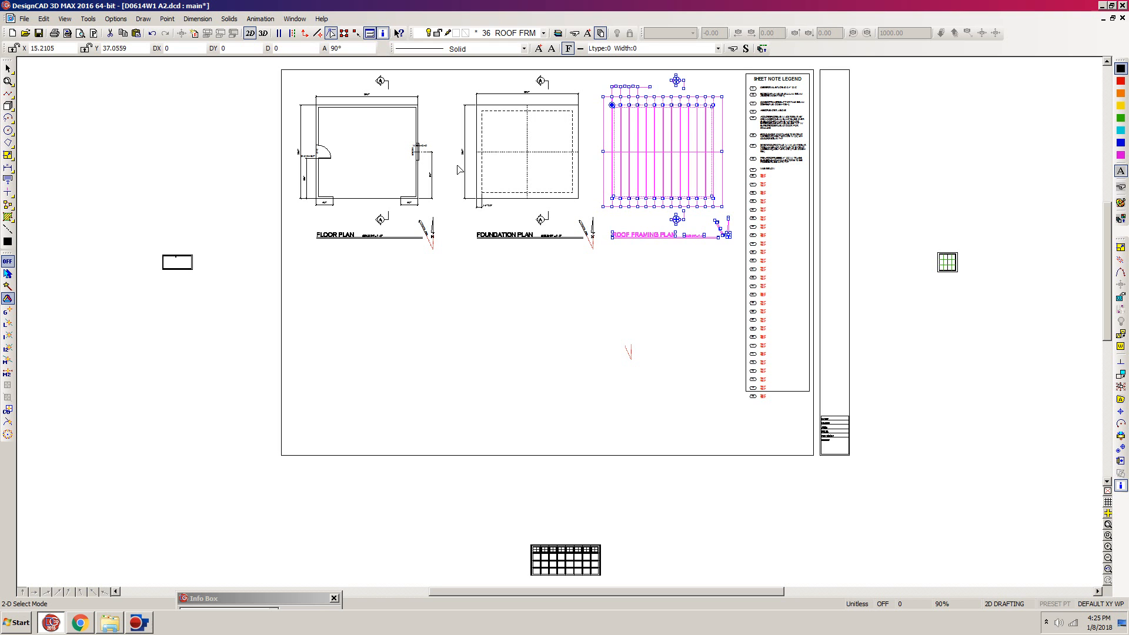
left_click(534, 182)
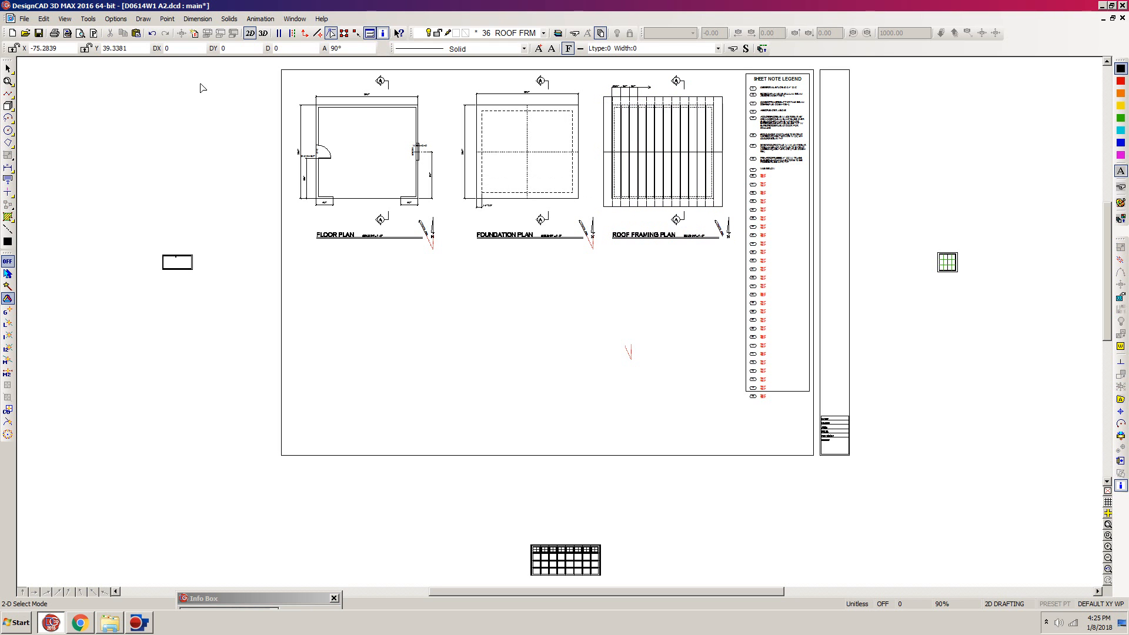
left_click(38, 34)
mouse_move(147, 623)
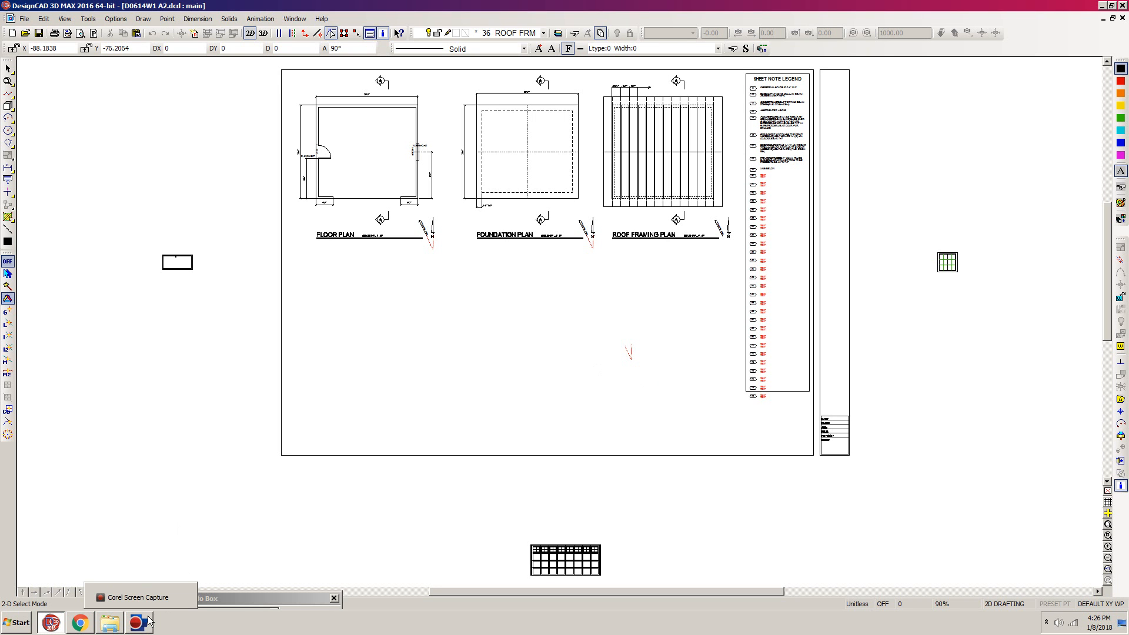